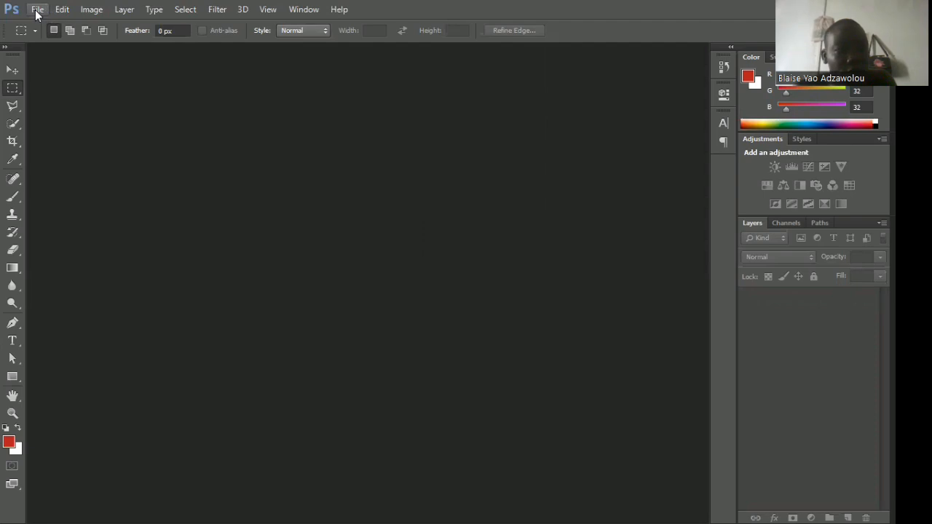
# Create a new document measuring 8 inches wide by 4 inches high.
pyautogui.click(36, 10)
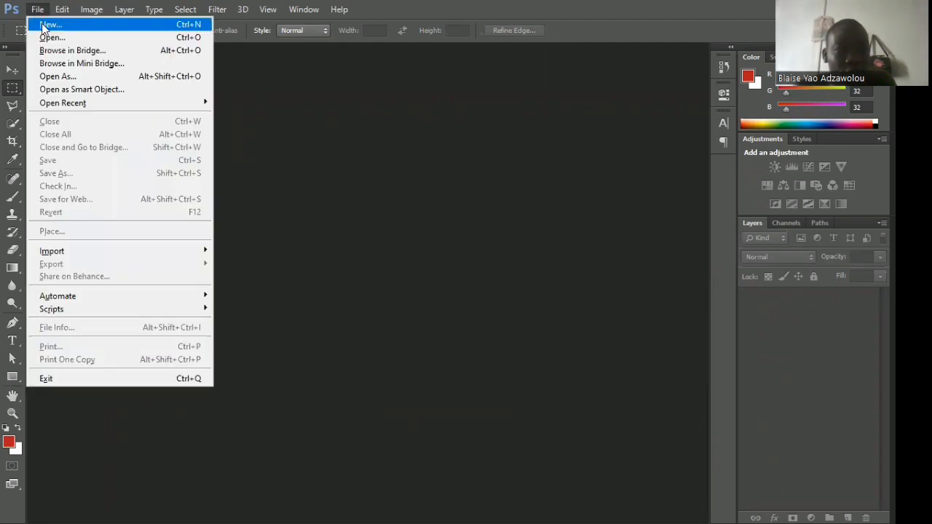
pyautogui.click(42, 27)
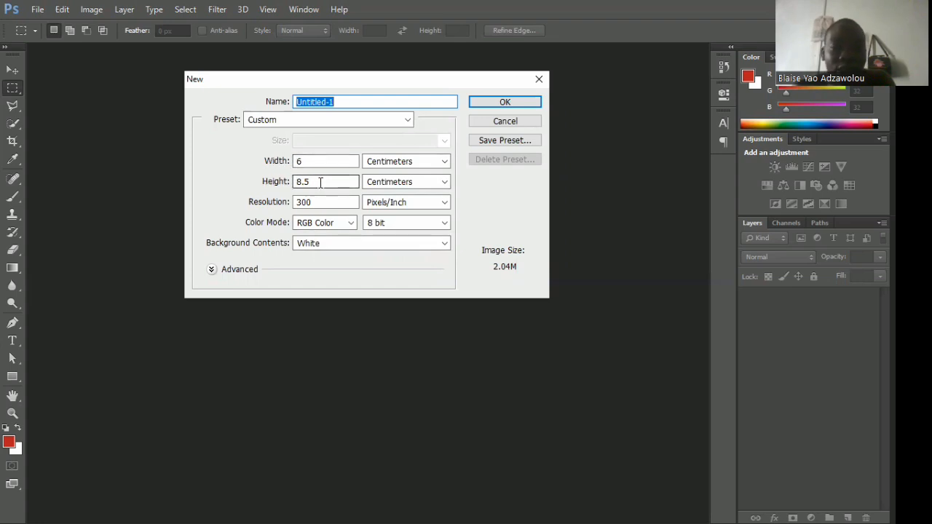
pyautogui.click(442, 162)
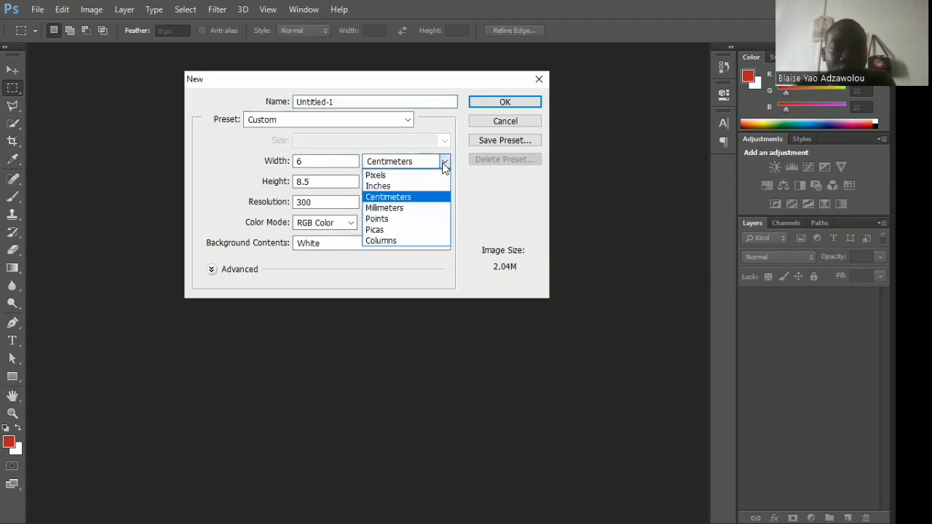
pyautogui.click(395, 188)
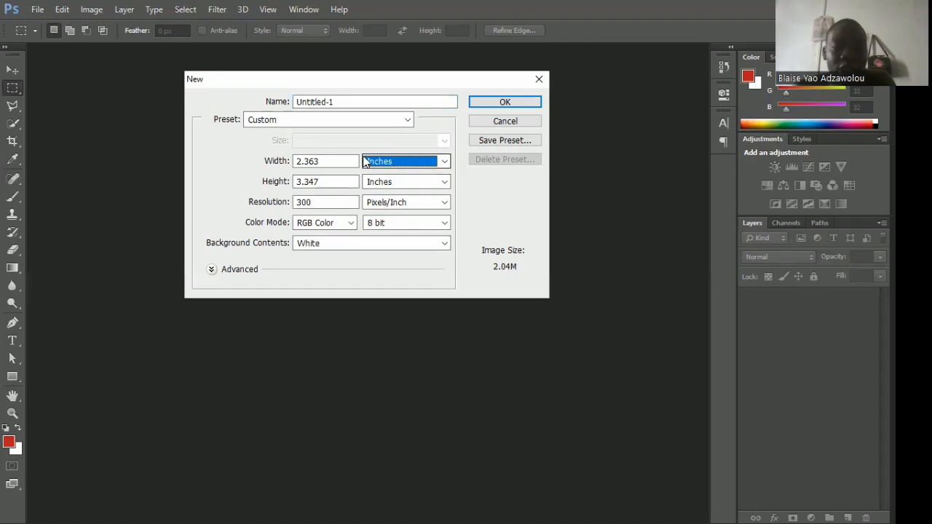
pyautogui.moveTo(333, 162); pyautogui.dragTo(279, 162)
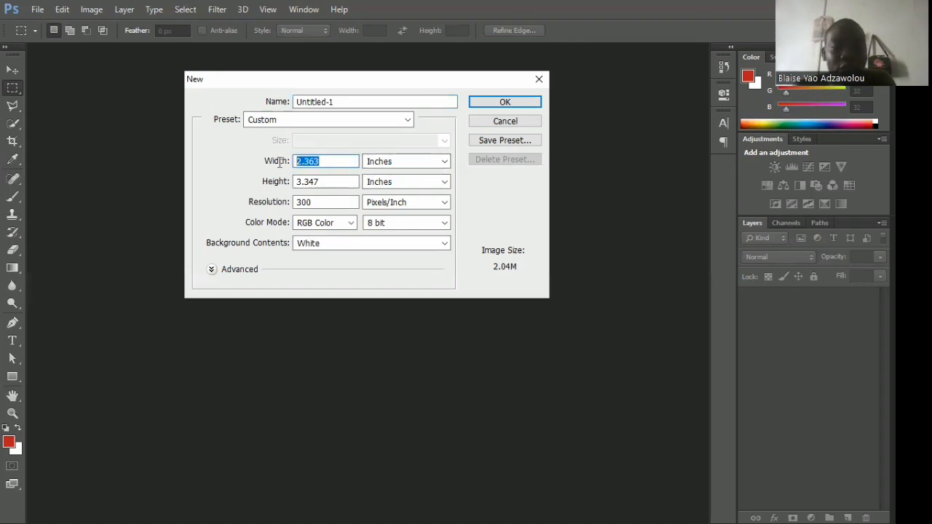
pyautogui.moveTo(349, 182); pyautogui.dragTo(294, 162)
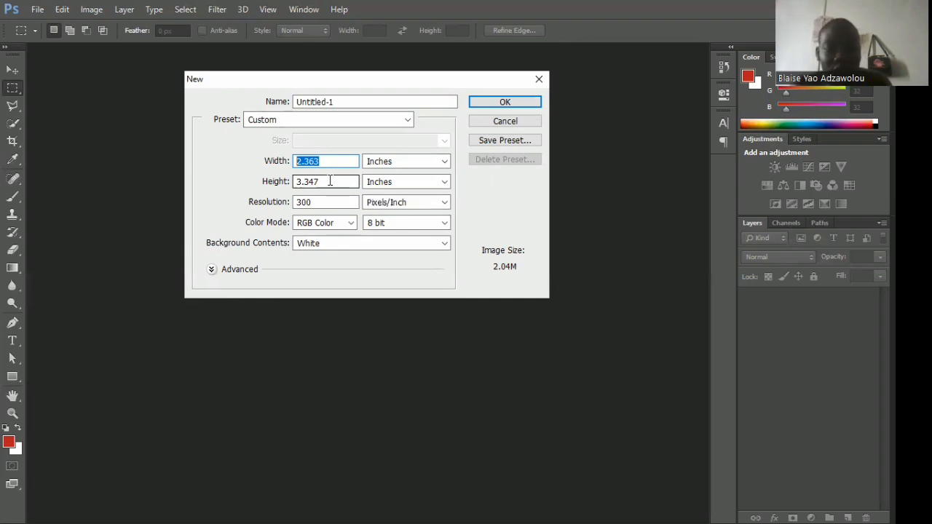
pyautogui.write('8')
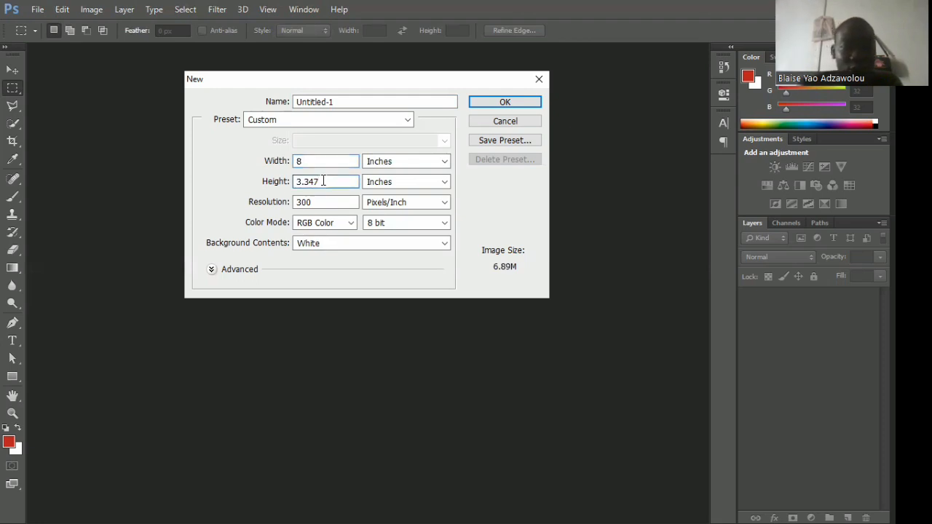
pyautogui.moveTo(323, 181); pyautogui.dragTo(277, 181)
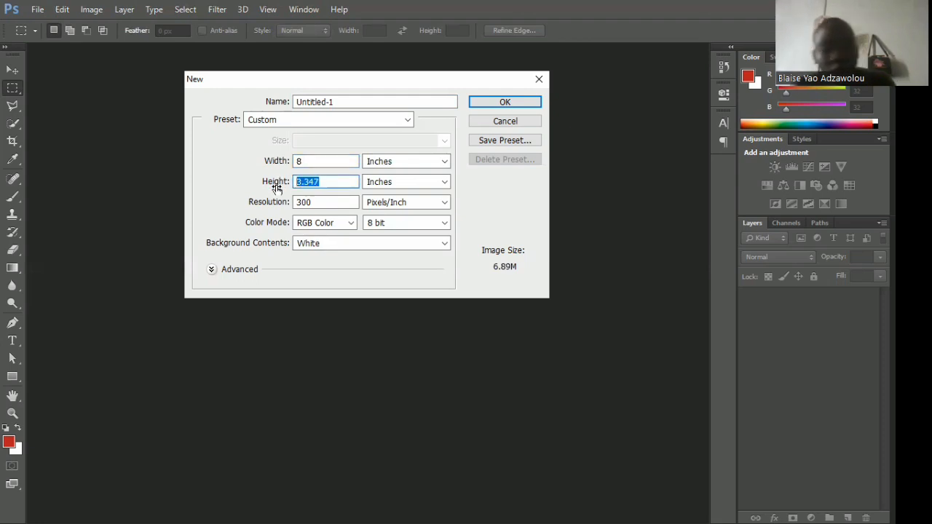
pyautogui.write('4')
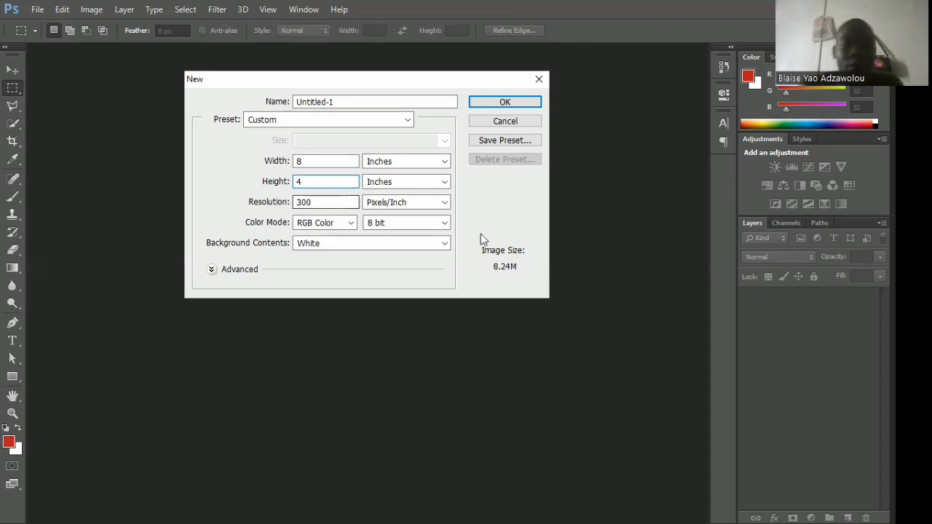
pyautogui.click(491, 102)
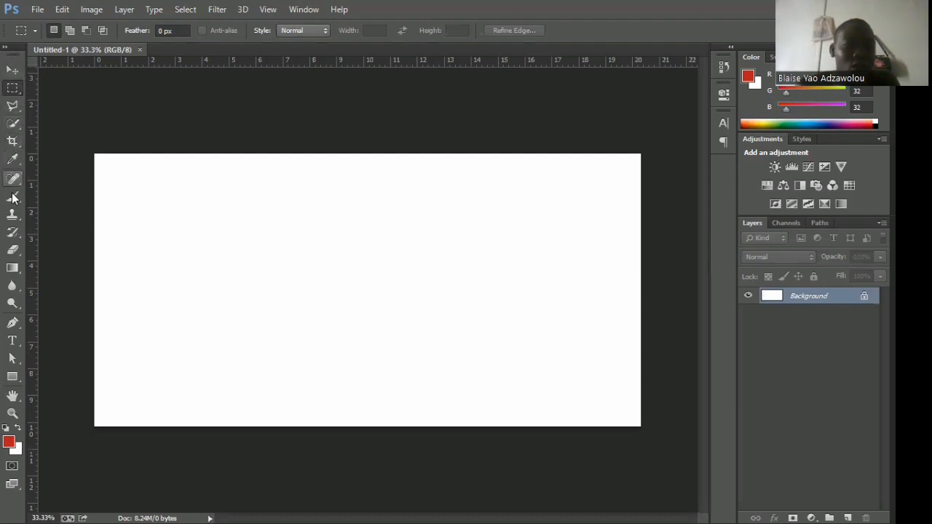
pyautogui.click(10, 74)
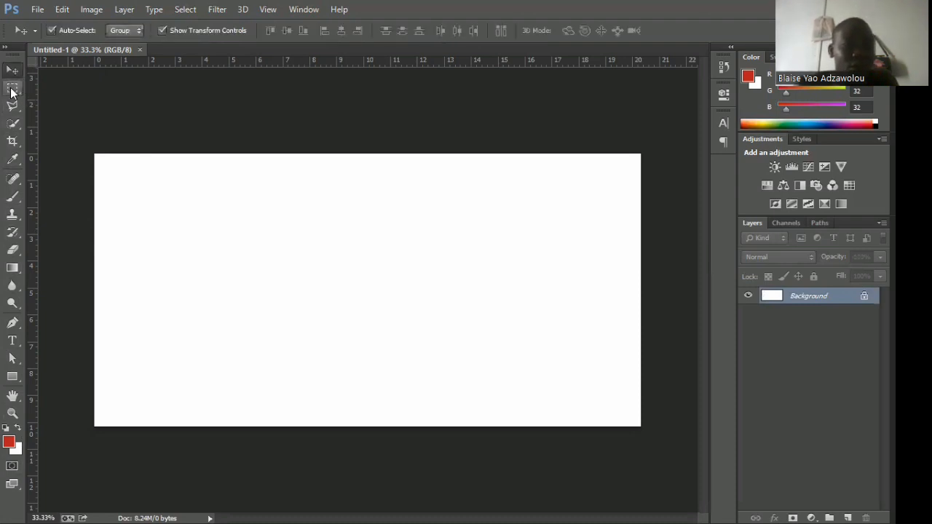
pyautogui.click(11, 89)
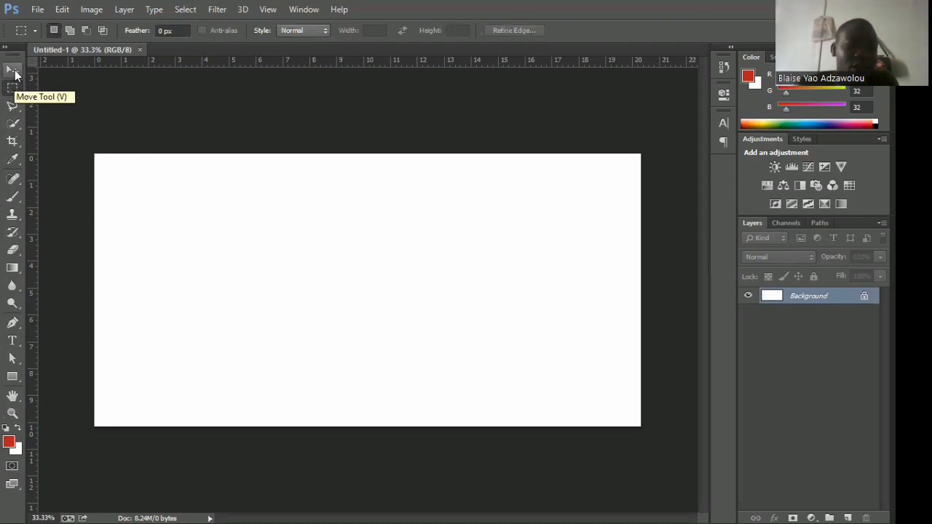
pyautogui.click(13, 72)
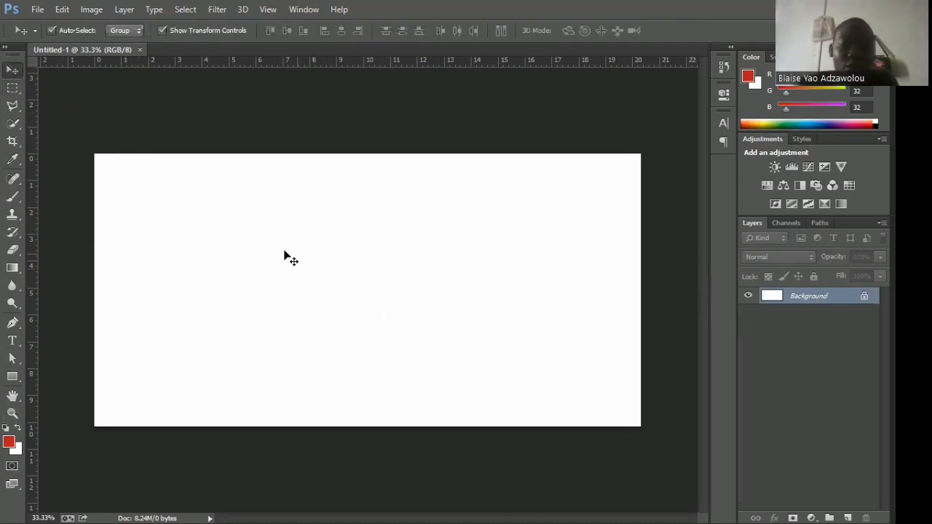
pyautogui.click(13, 88)
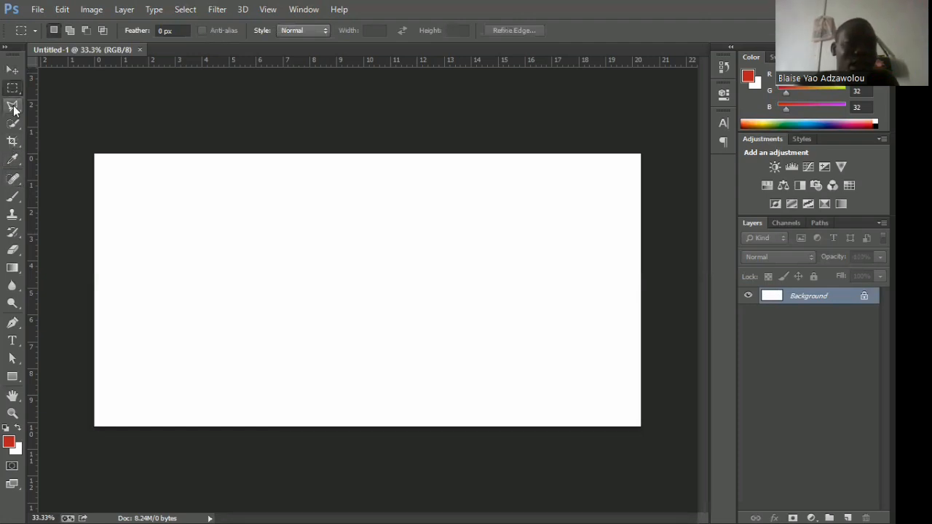
pyautogui.click(11, 161)
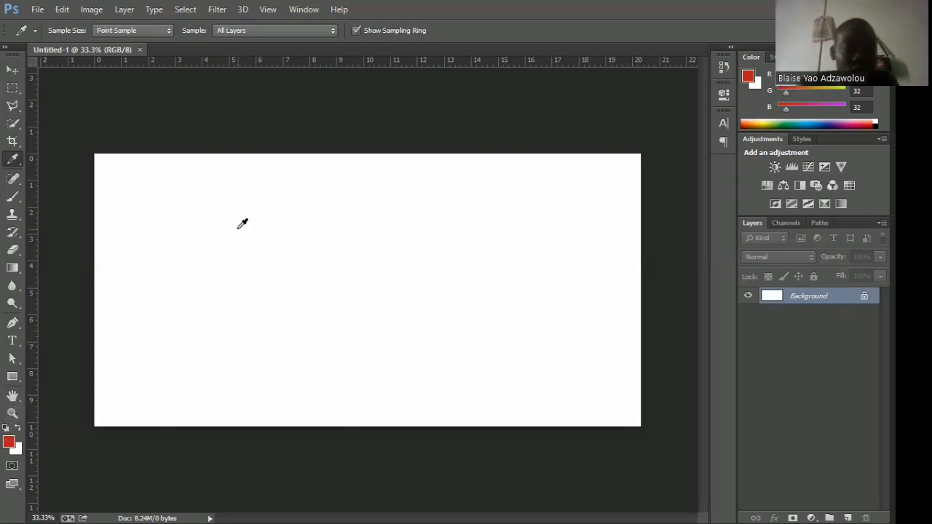
pyautogui.click(12, 71)
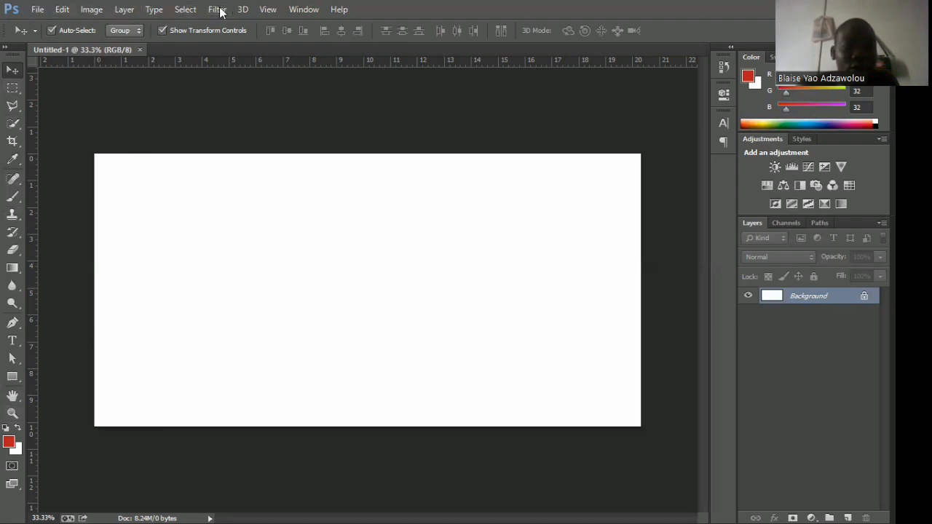
pyautogui.click(38, 10)
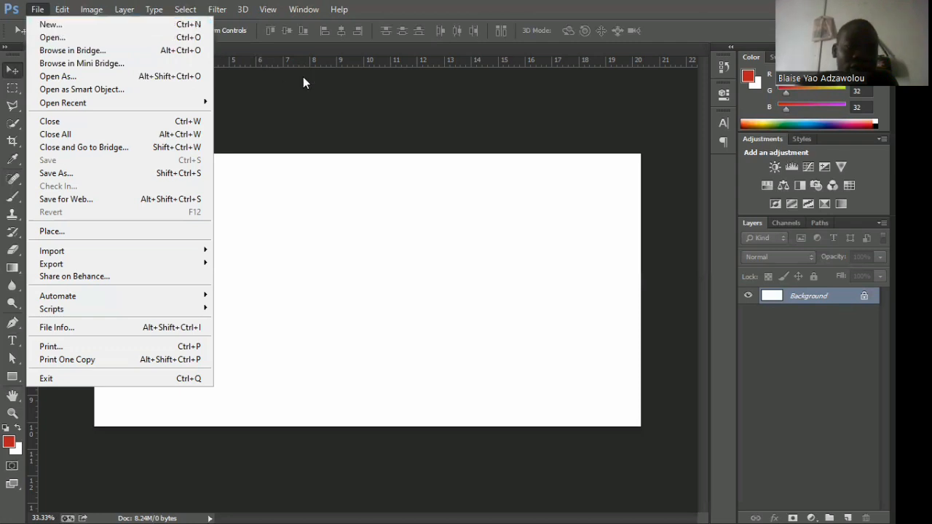
pyautogui.click(305, 78)
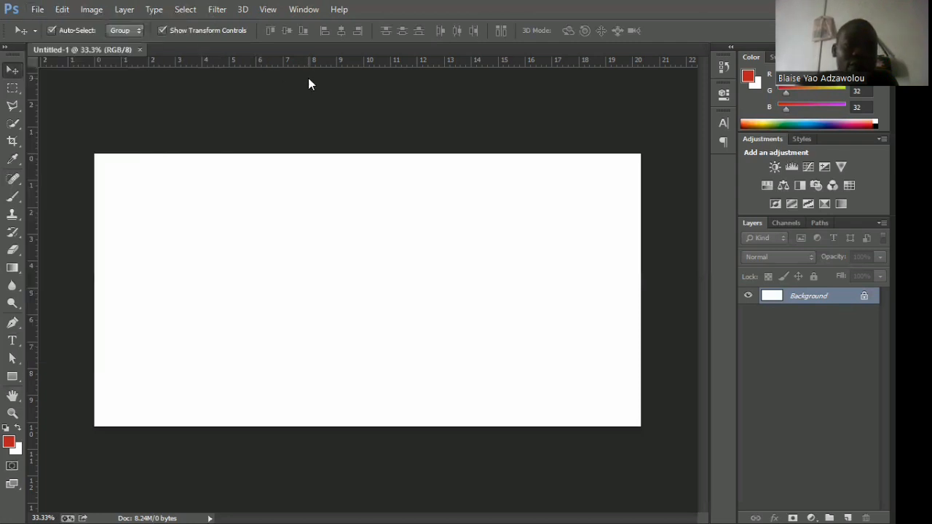
pyautogui.click(62, 11)
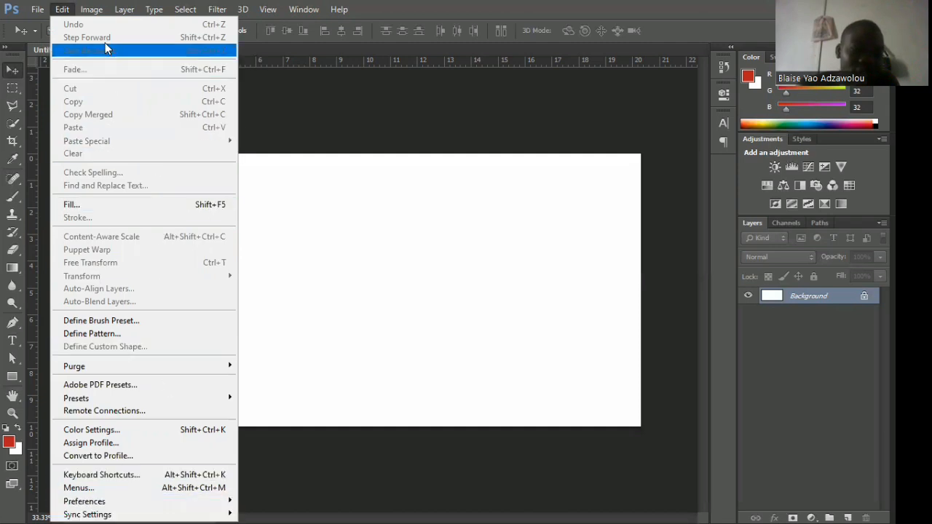
pyautogui.moveTo(91, 11)
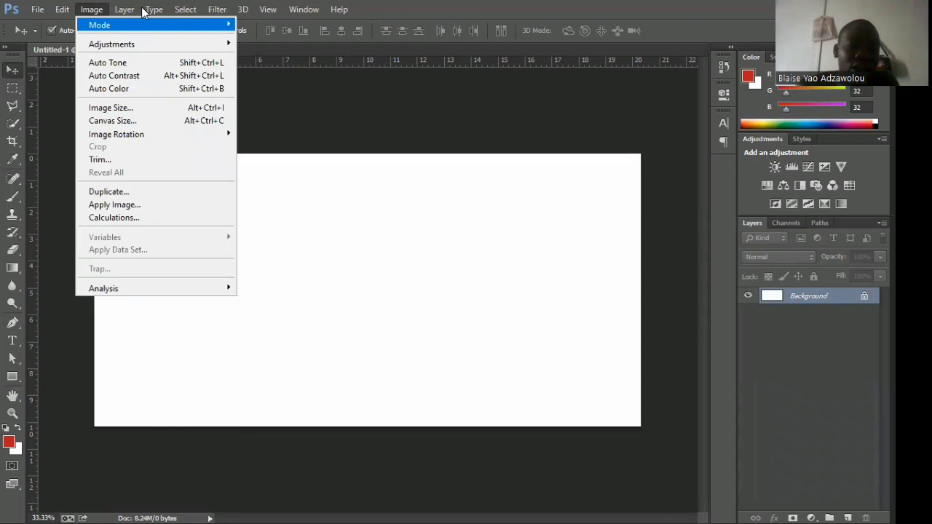
pyautogui.moveTo(124, 10)
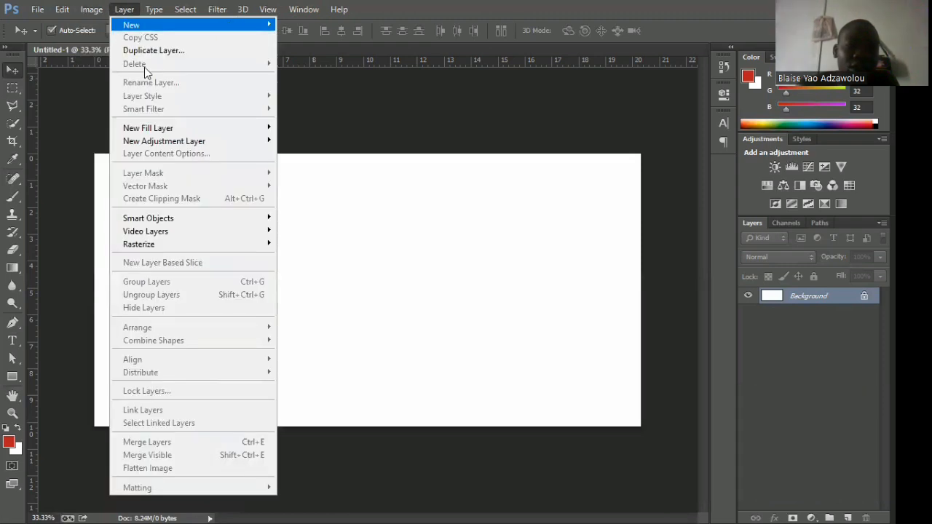
pyautogui.moveTo(153, 10)
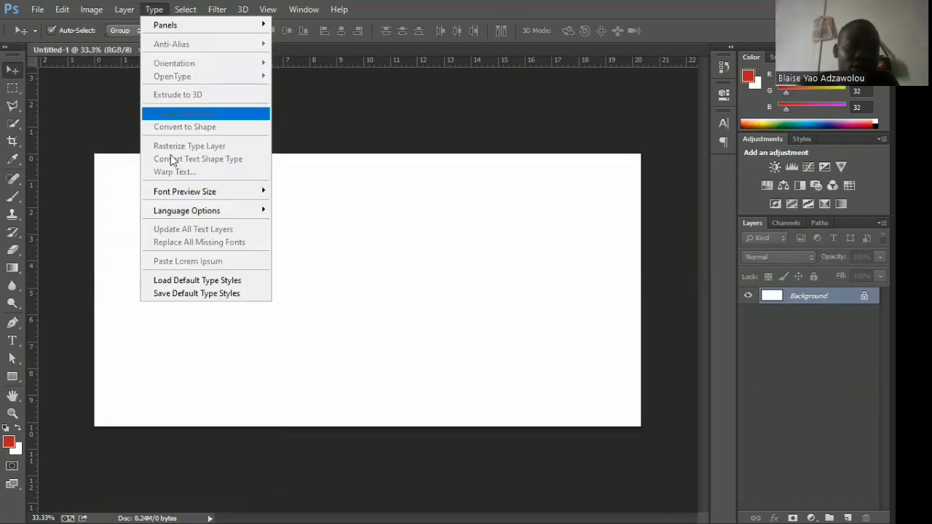
pyautogui.moveTo(185, 9)
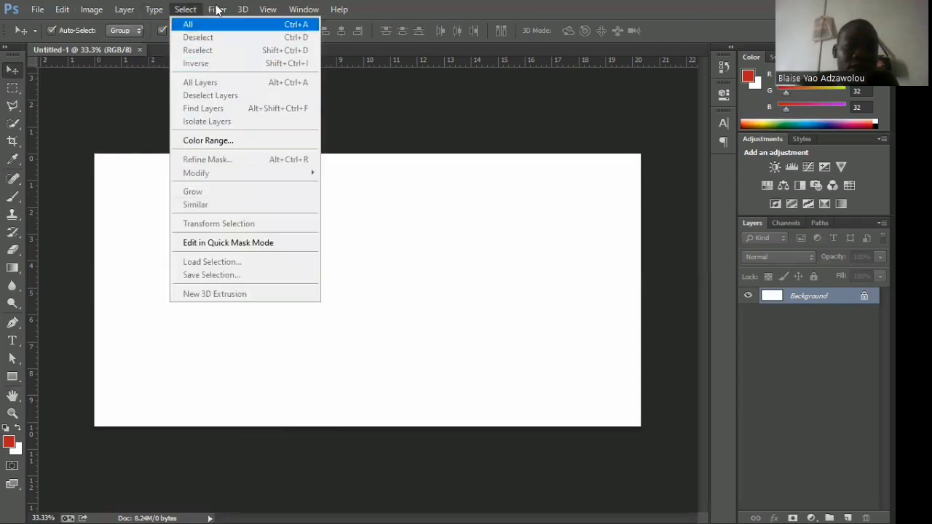
pyautogui.moveTo(217, 9)
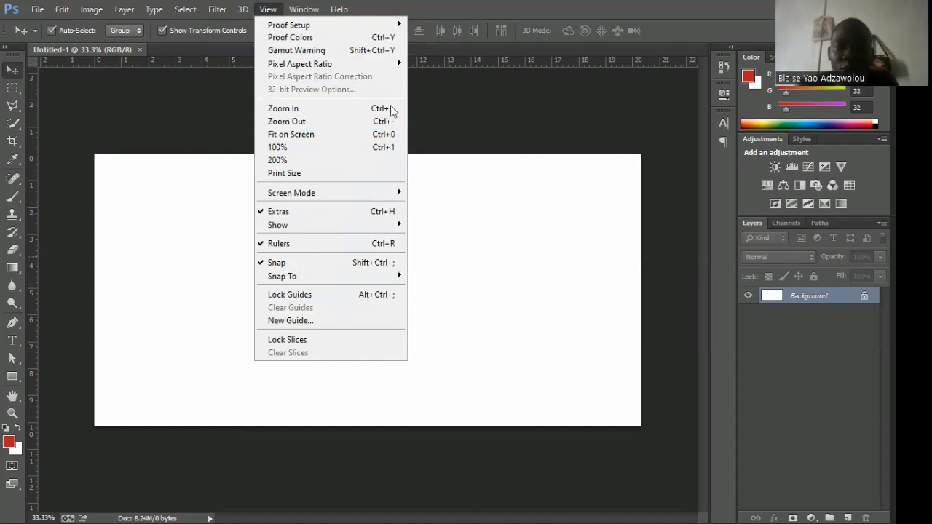
pyautogui.moveTo(303, 8)
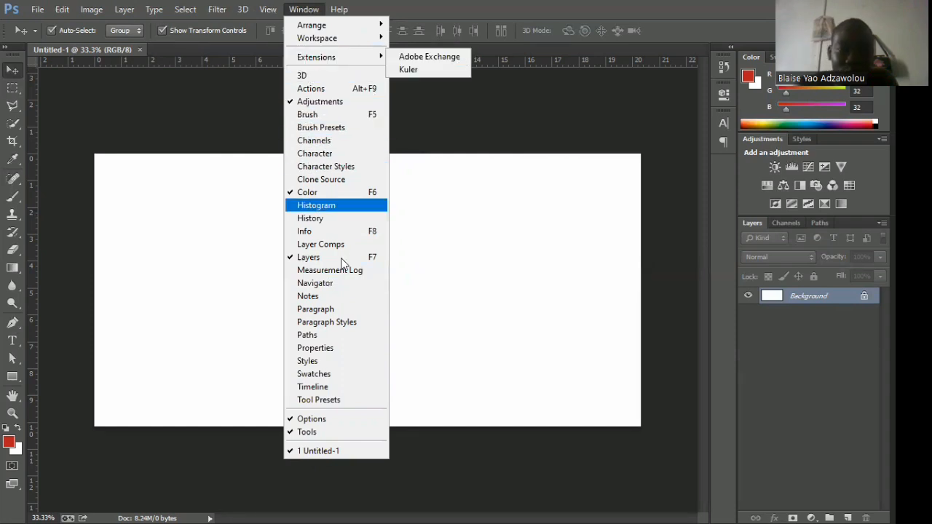
pyautogui.click(195, 261)
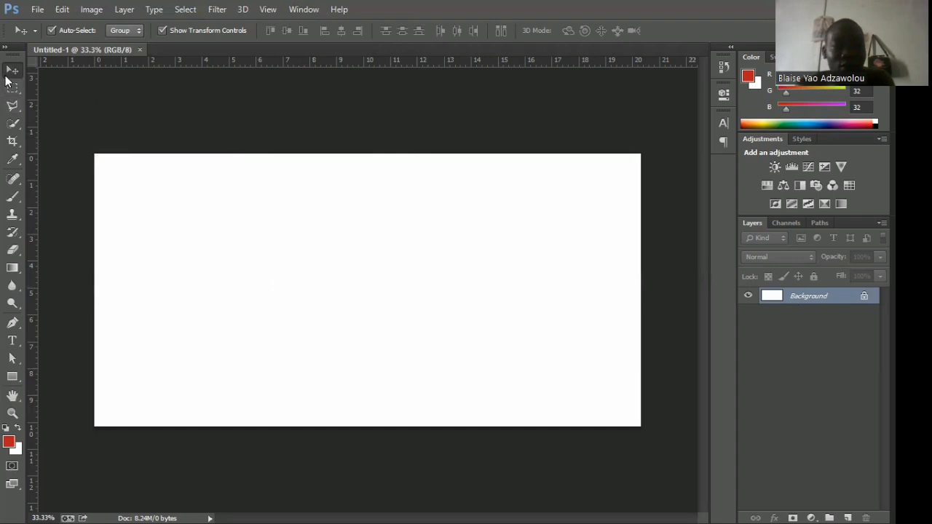
# Start opening a file and look for an image in ALL PICS, Downloads and New folder (3) on New Volume (E:).
pyautogui.click(38, 9)
pyautogui.click(45, 35)
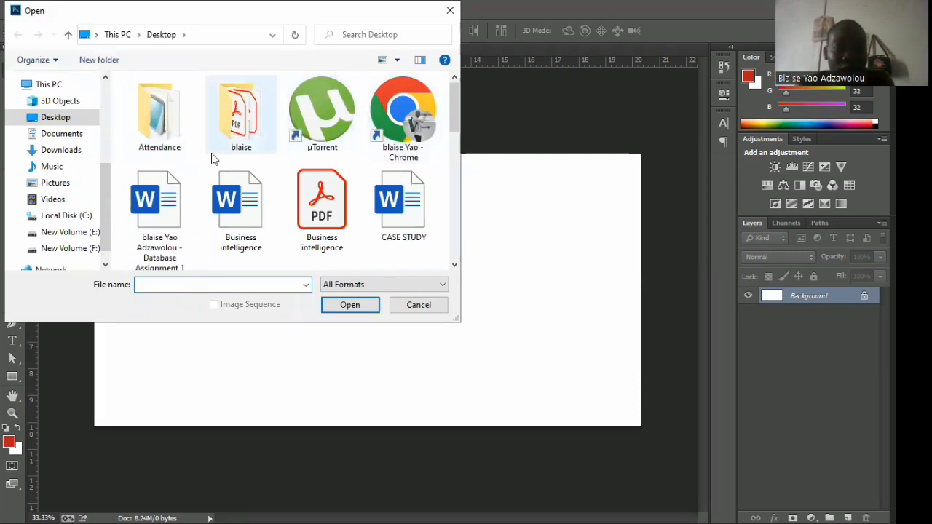
pyautogui.click(64, 233)
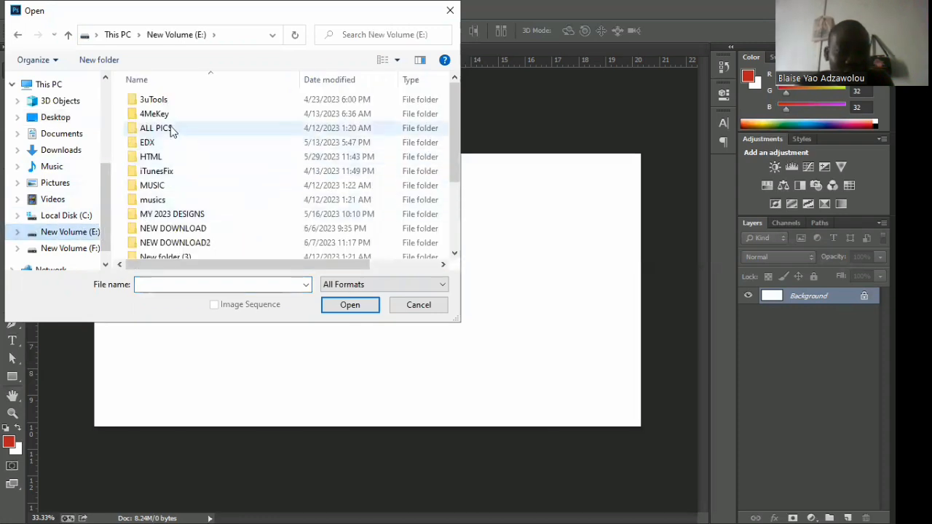
pyautogui.doubleClick(171, 127)
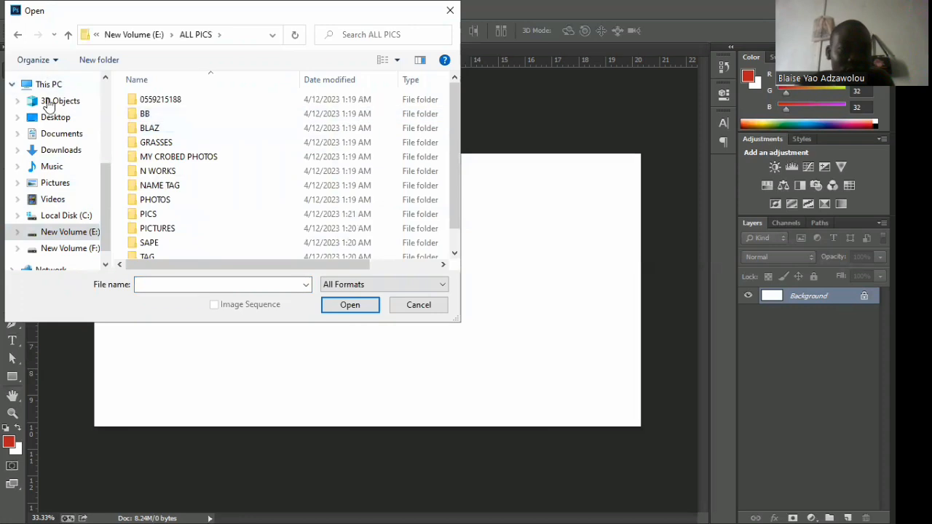
pyautogui.click(61, 151)
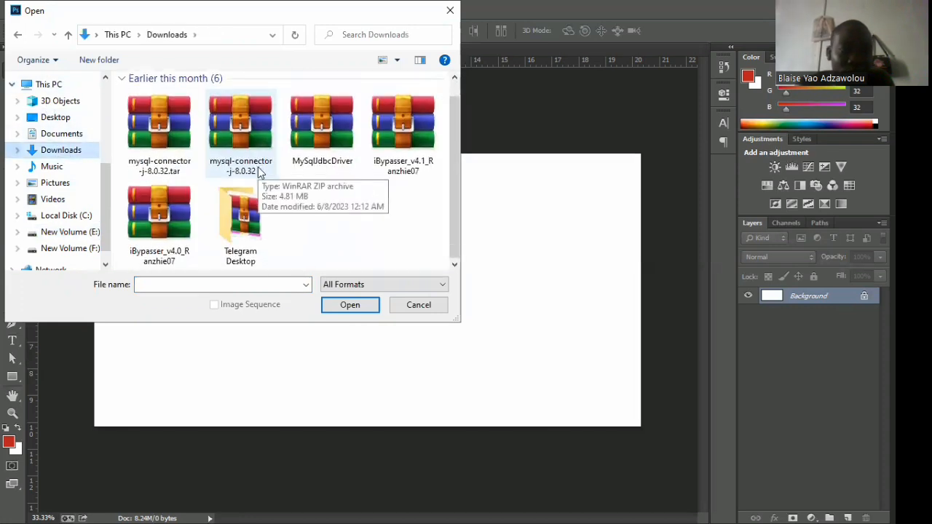
pyautogui.click(64, 232)
pyautogui.scroll(-3, 180, 160)
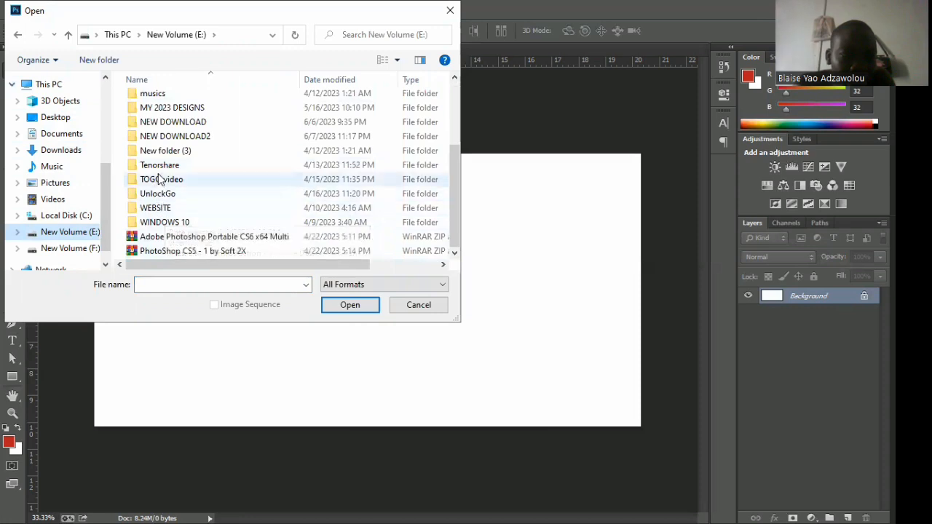
pyautogui.doubleClick(169, 155)
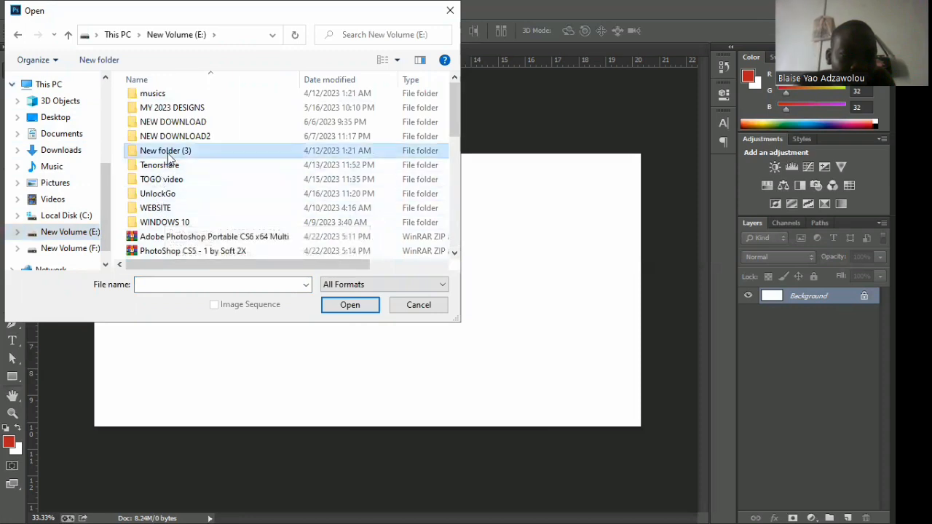
pyautogui.click(17, 36)
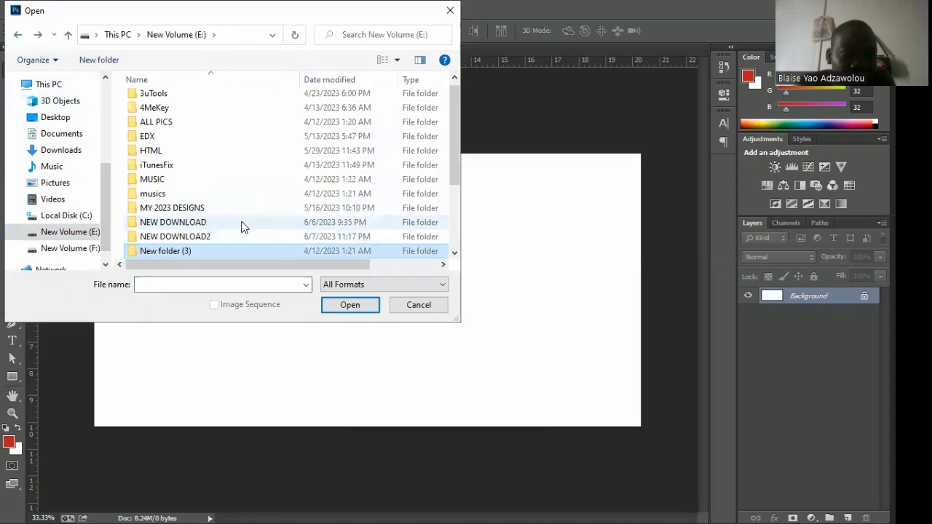
# Open the green speech-bubble image 4f3f052d42fa087a563944eb1cd5152a.jpg from the NEW DOWNLOAD folder on New Volume (E:).
pyautogui.click(177, 232)
pyautogui.doubleClick(176, 231)
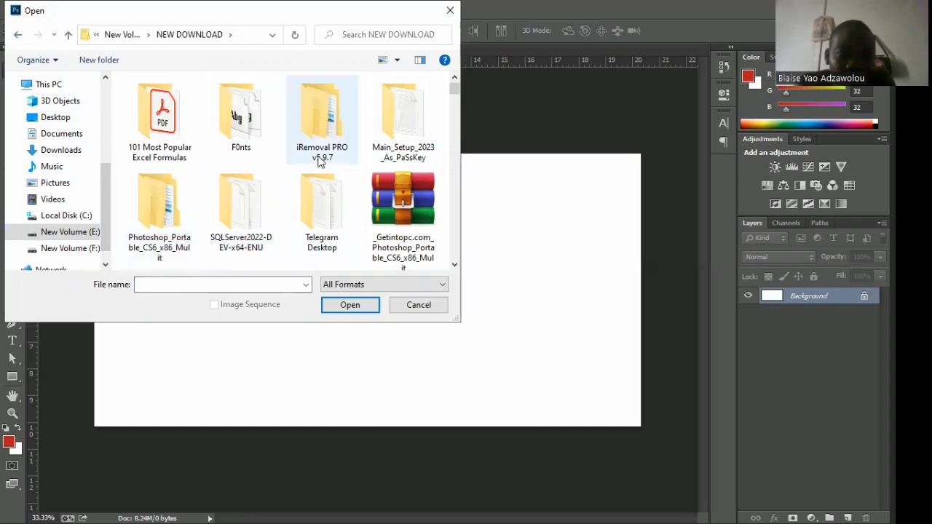
pyautogui.scroll(-3, 322, 166)
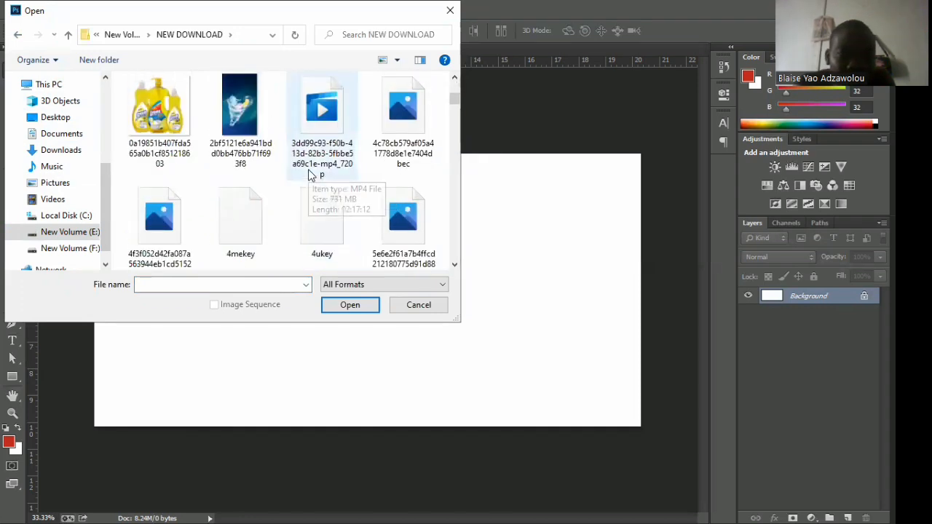
pyautogui.scroll(1, 308, 171)
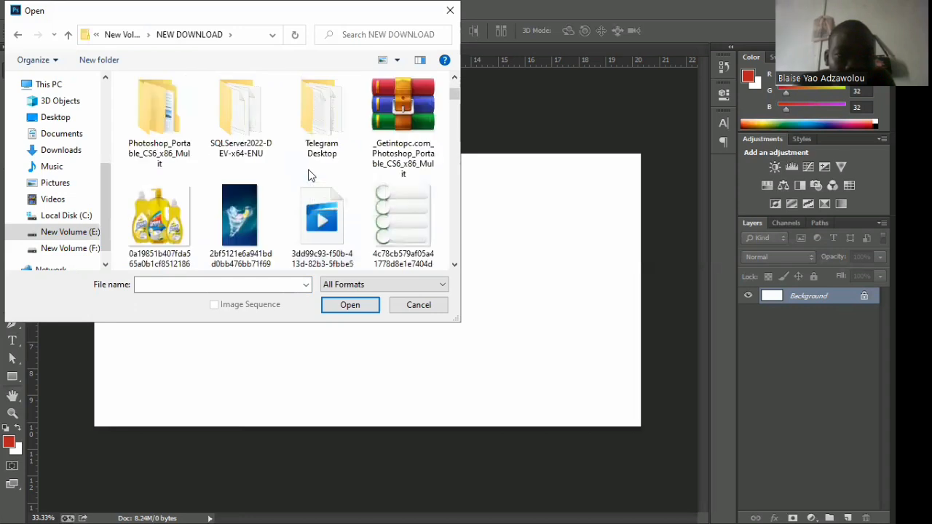
pyautogui.scroll(-1, 308, 174)
pyautogui.scroll(-2, 308, 174)
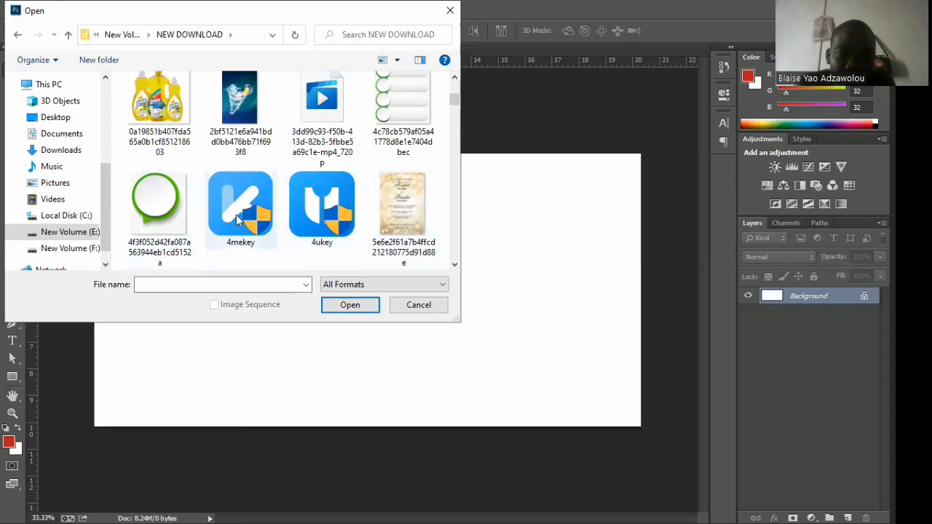
pyautogui.click(166, 206)
pyautogui.doubleClick(166, 206)
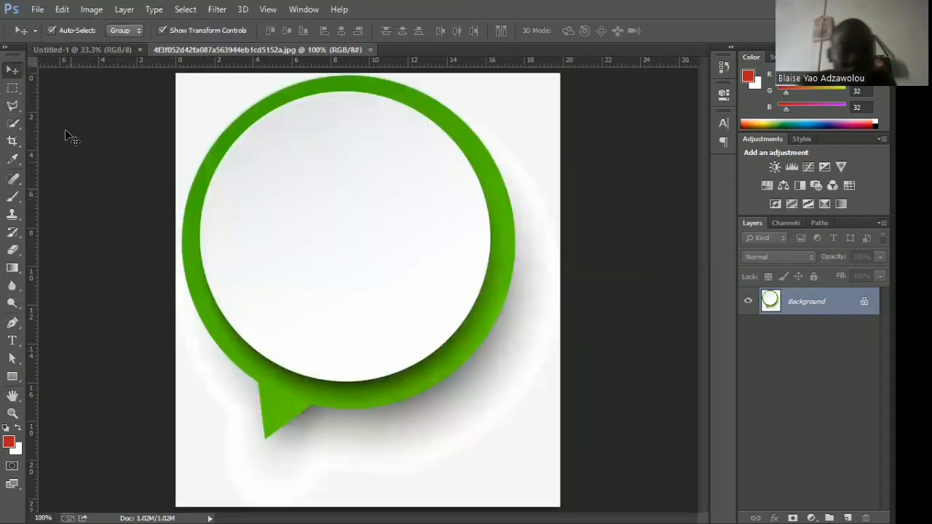
pyautogui.click(34, 10)
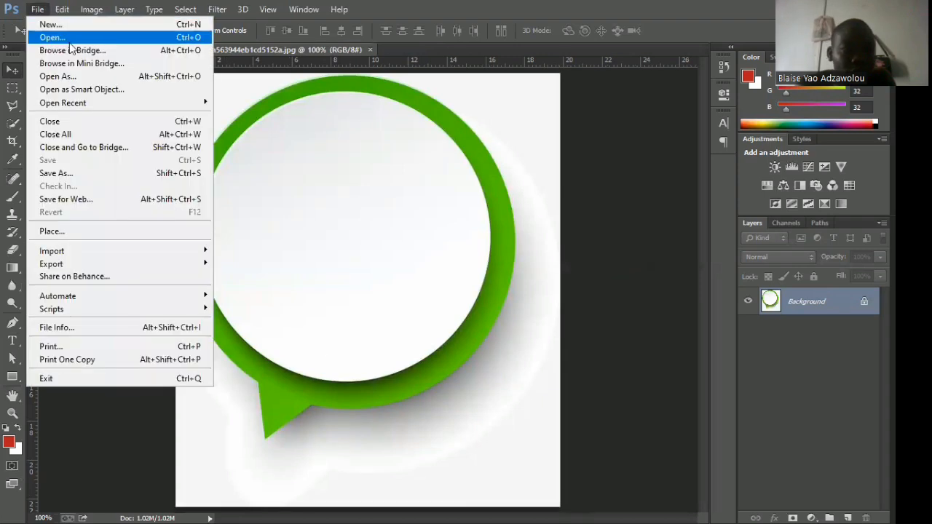
pyautogui.click(70, 40)
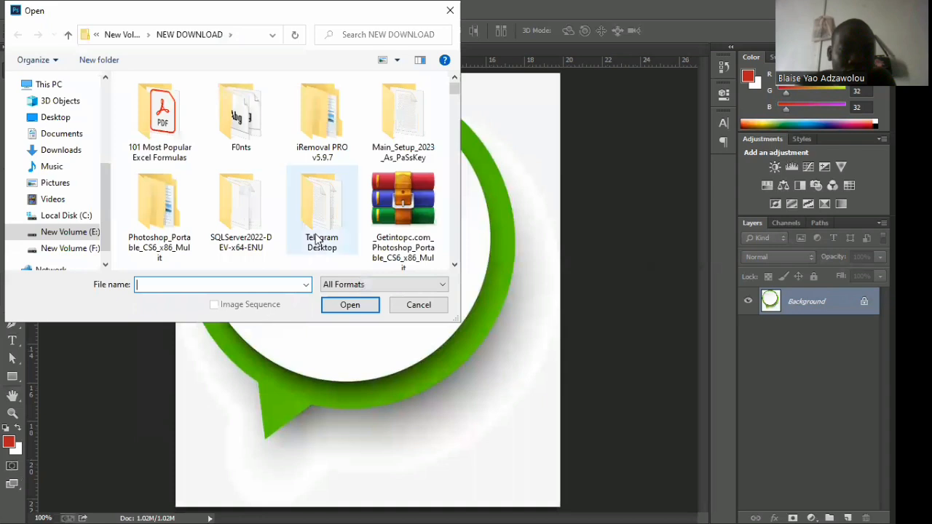
pyautogui.scroll(-3, 306, 203)
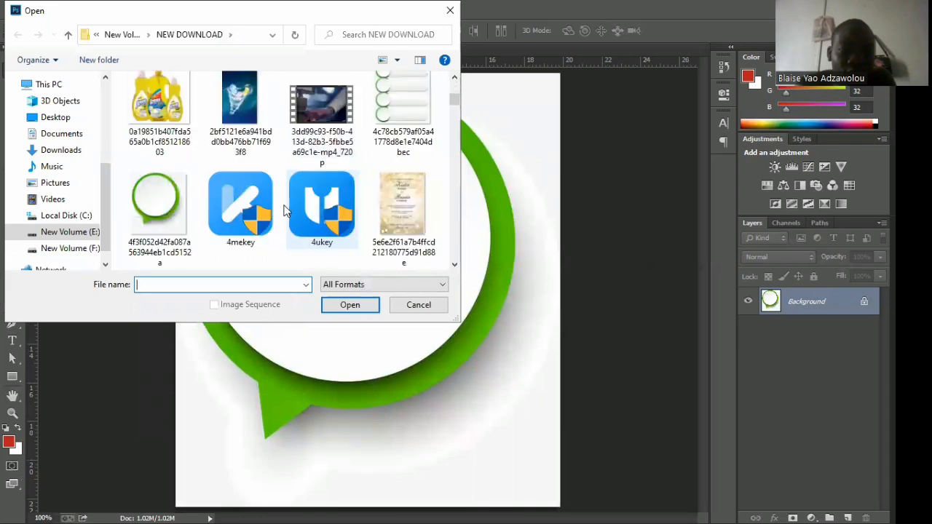
pyautogui.click(239, 105)
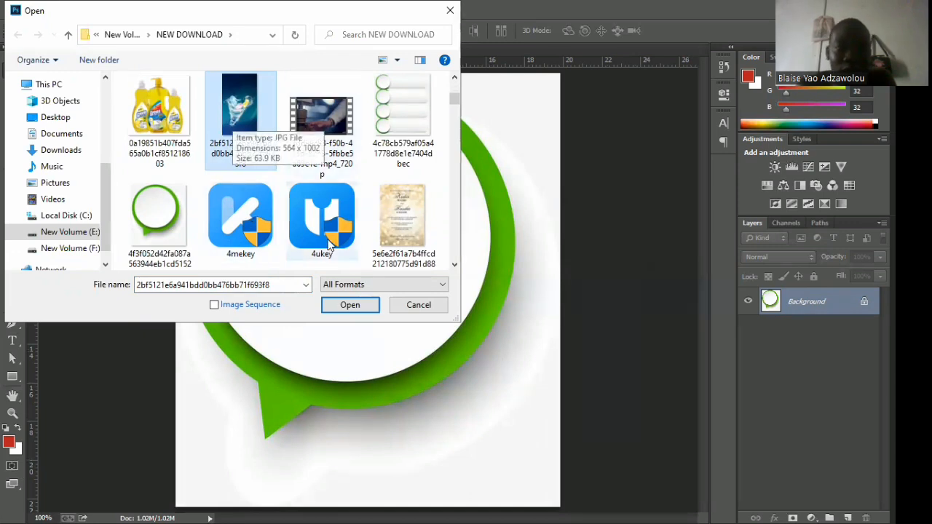
pyautogui.click(412, 305)
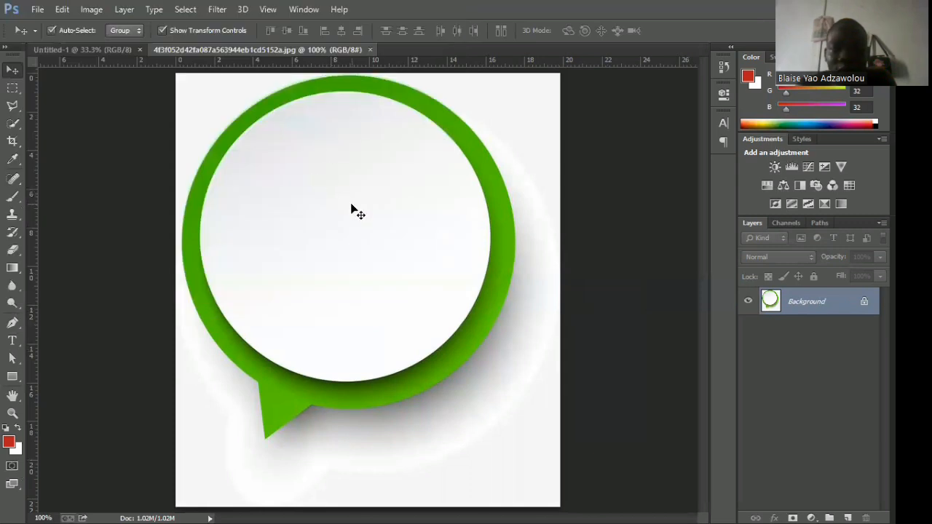
# Try to move the speech-bubble image with the Move tool while its Background layer is locked.
pyautogui.click(364, 252)
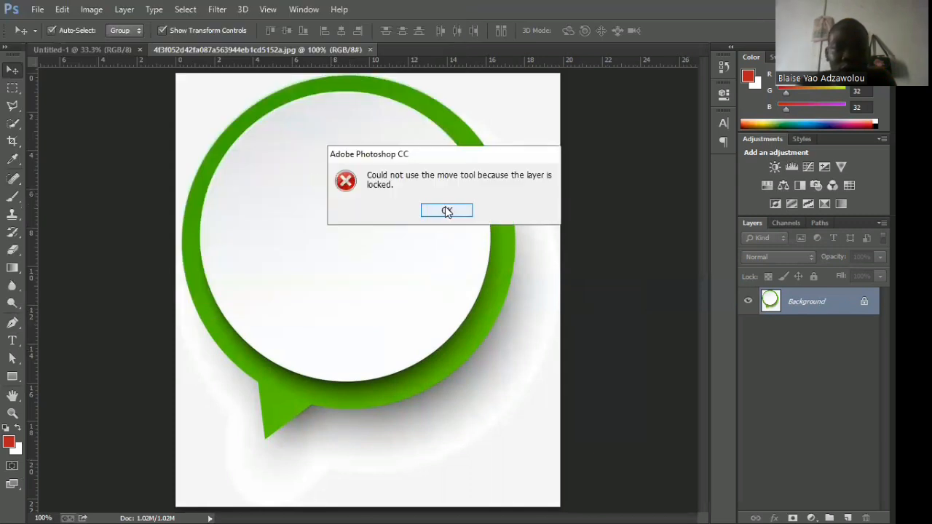
pyautogui.click(452, 211)
pyautogui.click(369, 267)
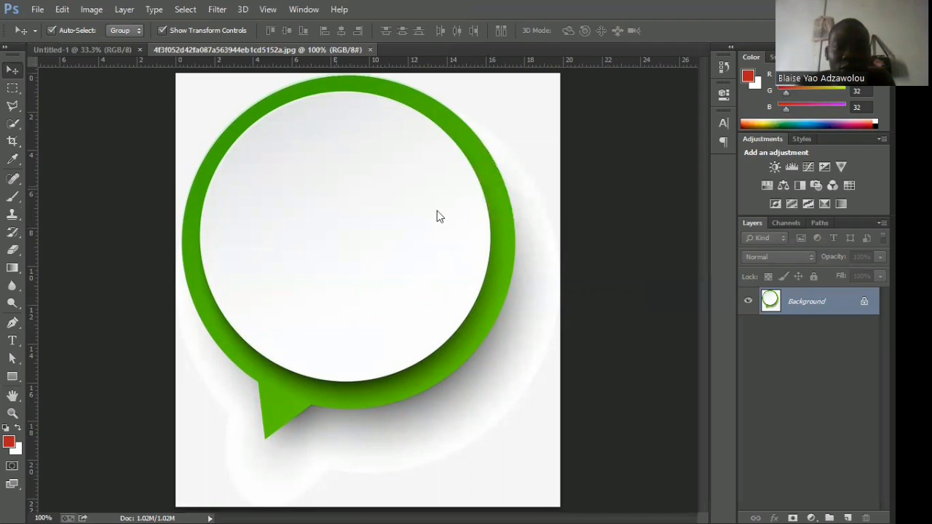
pyautogui.click(442, 212)
pyautogui.click(376, 277)
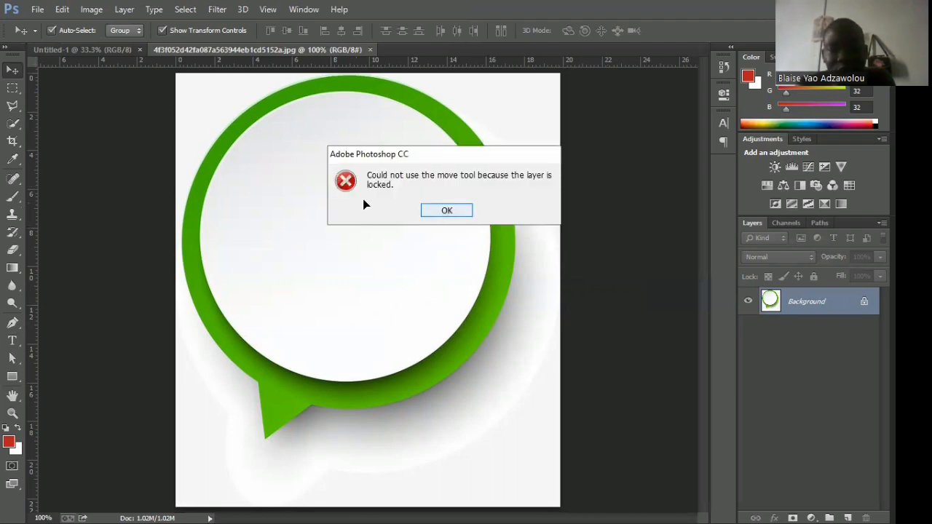
pyautogui.press('Return')
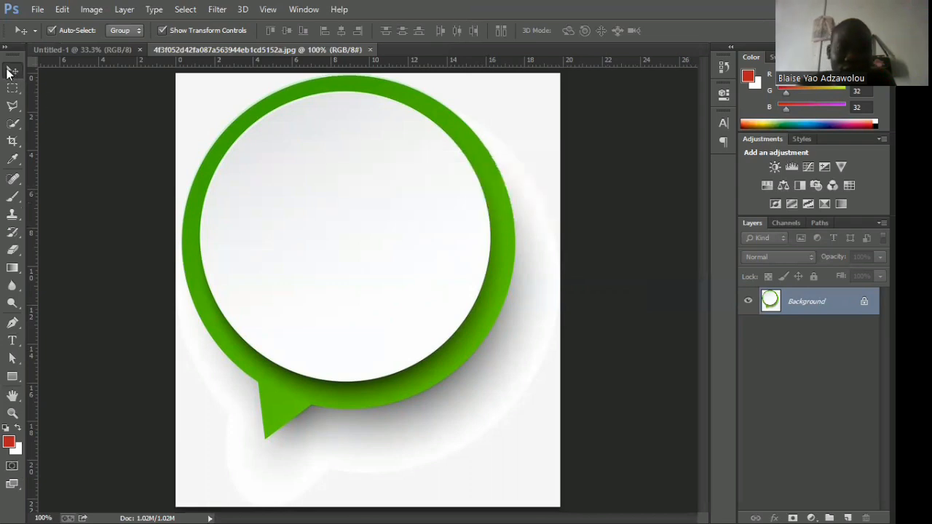
pyautogui.click(361, 273)
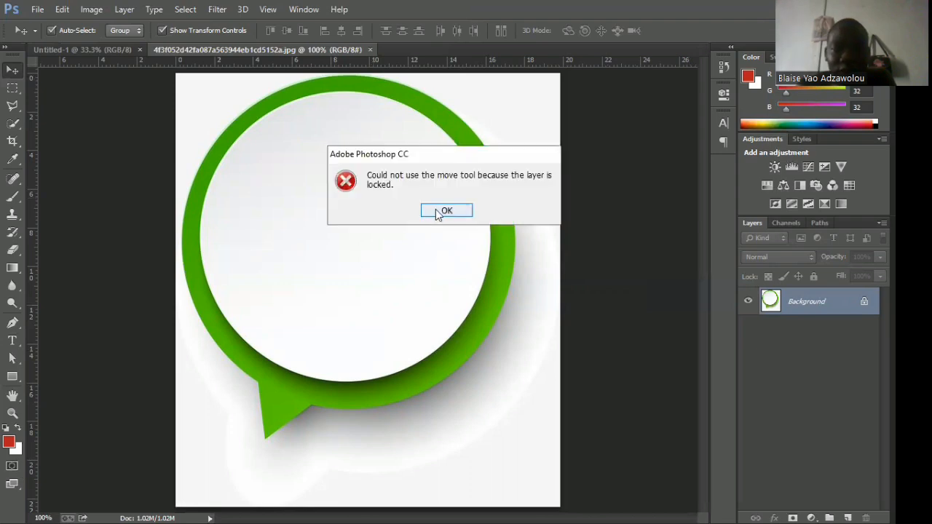
pyautogui.click(438, 212)
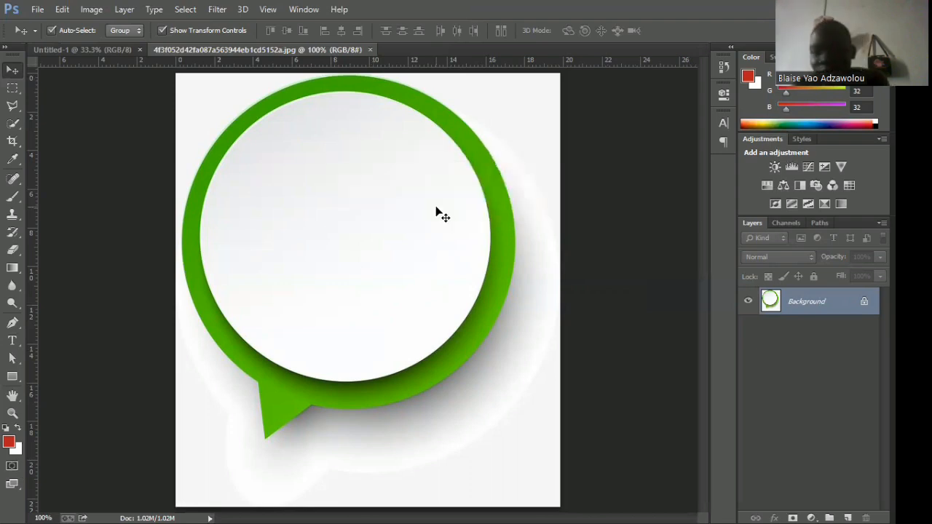
# Unlock the speech-bubble image's Background by converting it to a regular layer named Layer 0.
pyautogui.doubleClick(863, 304)
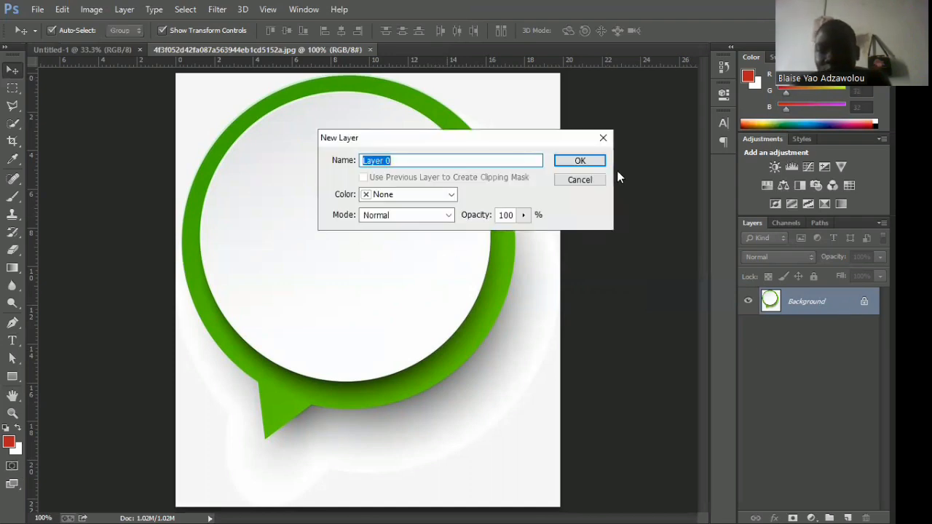
pyautogui.click(579, 161)
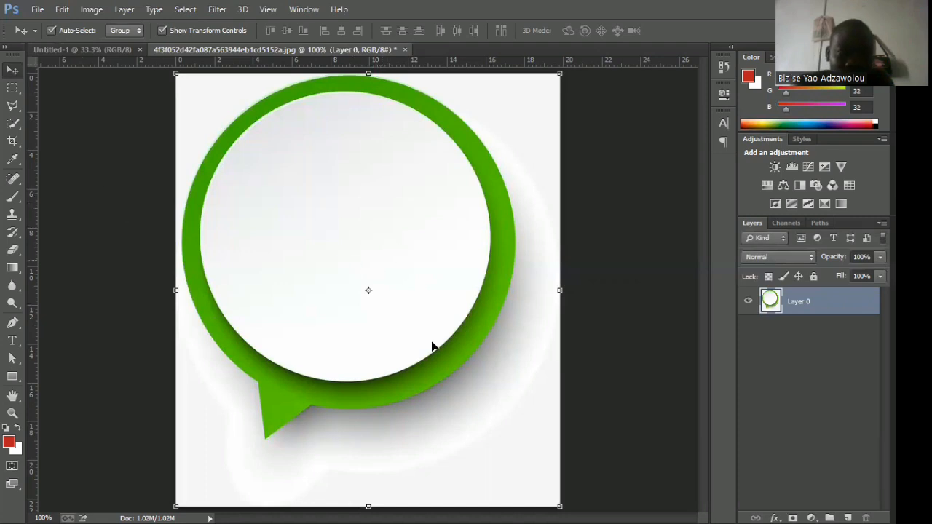
# Move the unlocked speech-bubble layer around its canvas and undo the last move.
pyautogui.moveTo(318, 285); pyautogui.dragTo(292, 297)
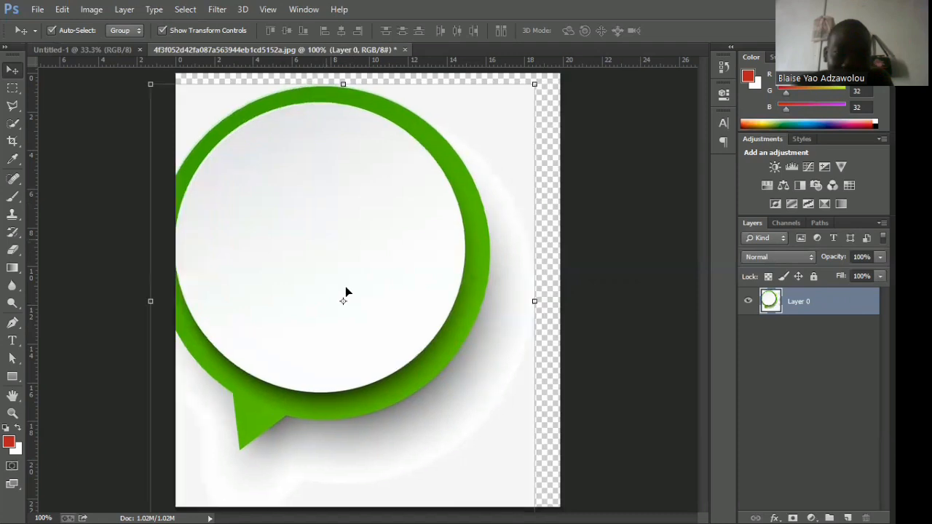
pyautogui.moveTo(321, 235); pyautogui.dragTo(422, 363)
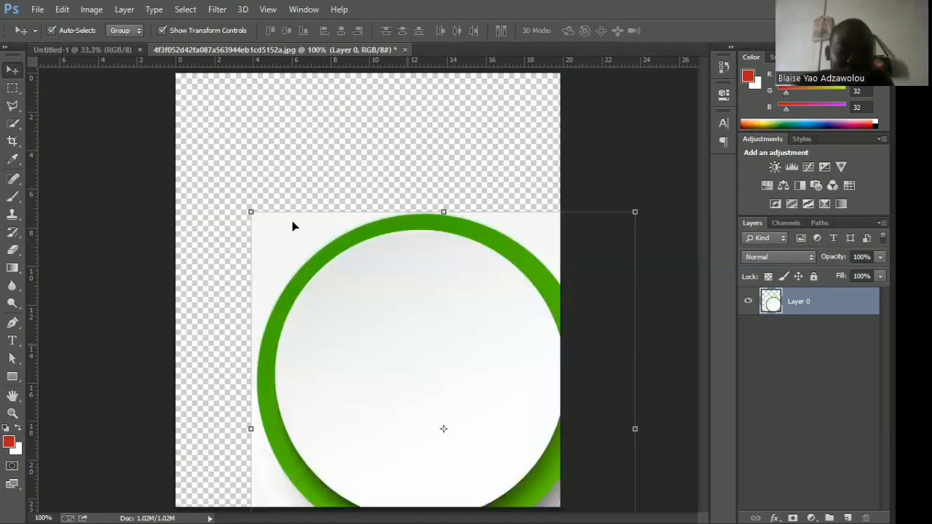
pyautogui.hotkey('ctrl', 'z')
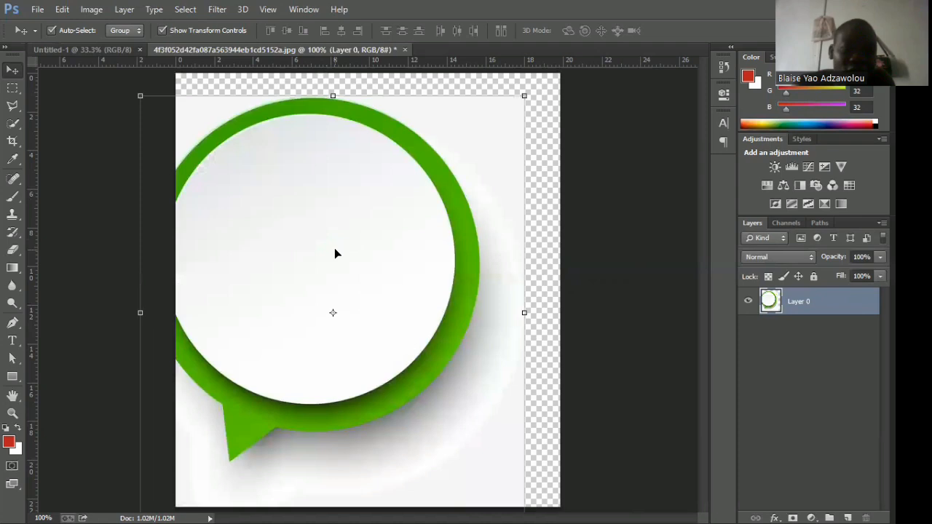
# Try to transfer the speech-bubble layer into the Untitled-1 document, and undo the layer's displacement in its own file.
pyautogui.click(85, 49)
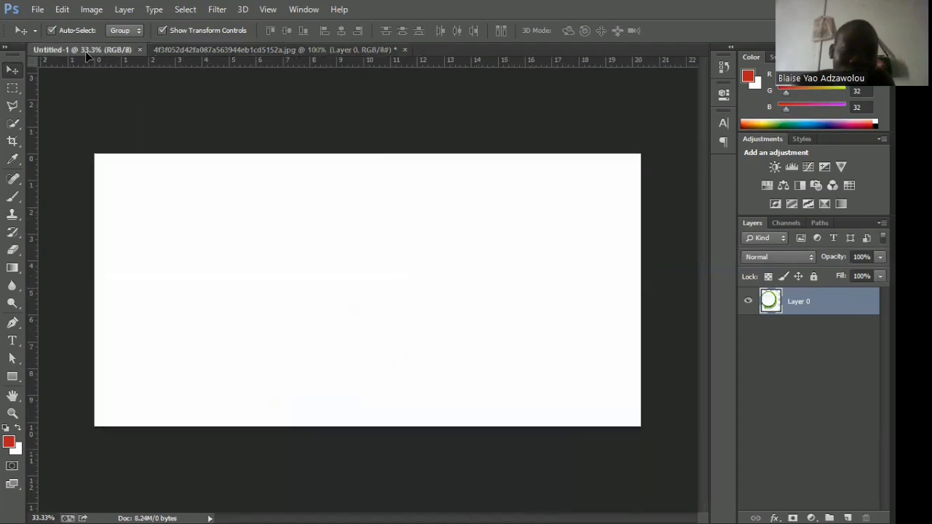
pyautogui.moveTo(86, 50); pyautogui.dragTo(188, 175)
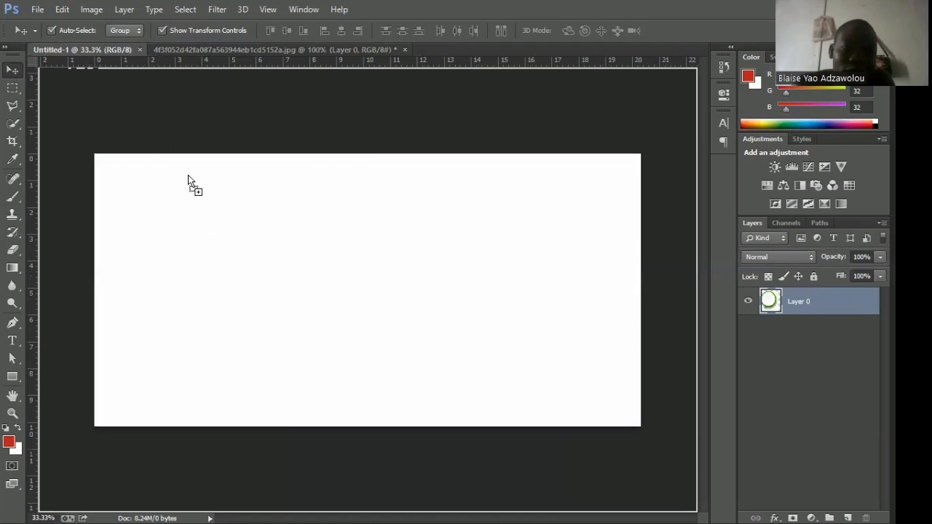
pyautogui.moveTo(260, 58); pyautogui.dragTo(259, 48)
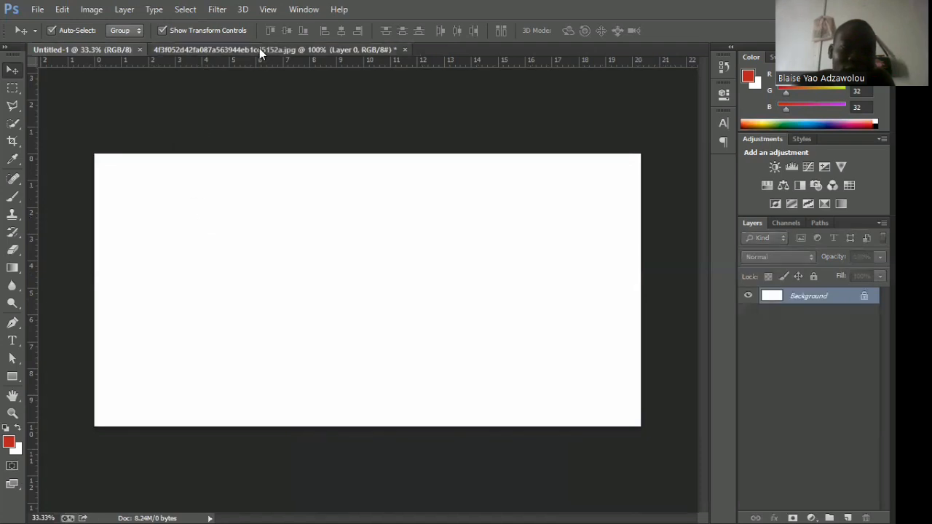
pyautogui.click(259, 48)
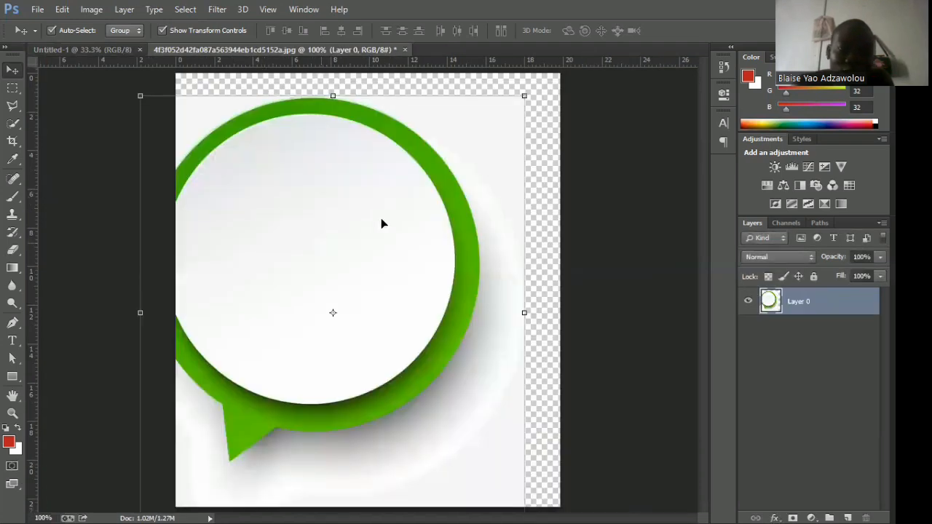
pyautogui.hotkey('ctrl', 'z')
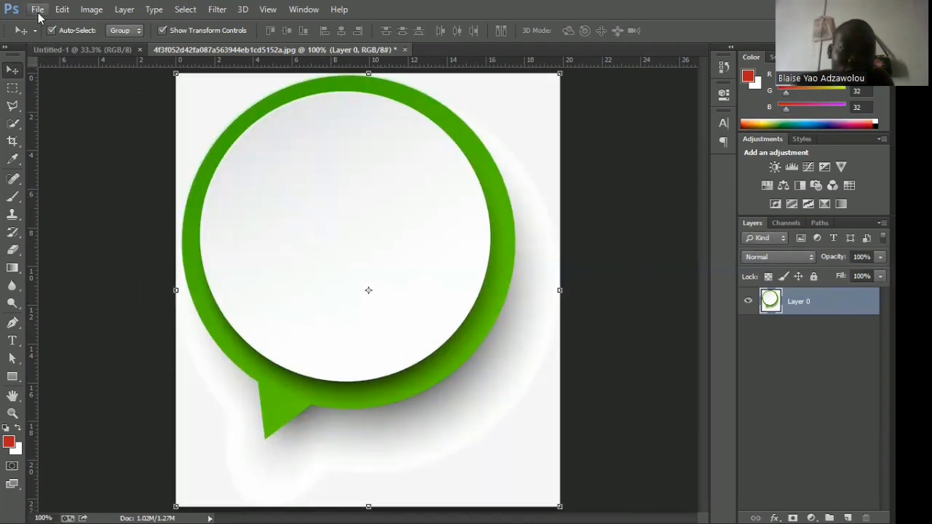
pyautogui.click(37, 10)
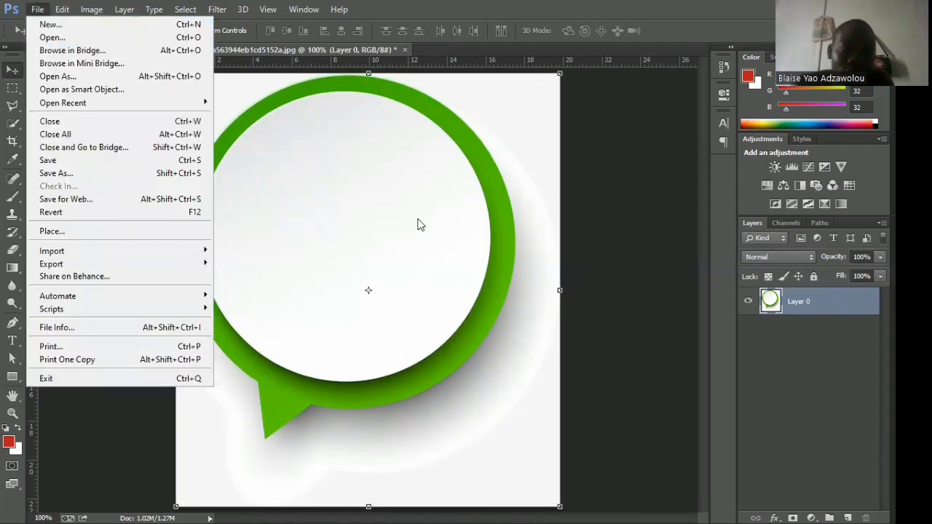
pyautogui.click(388, 237)
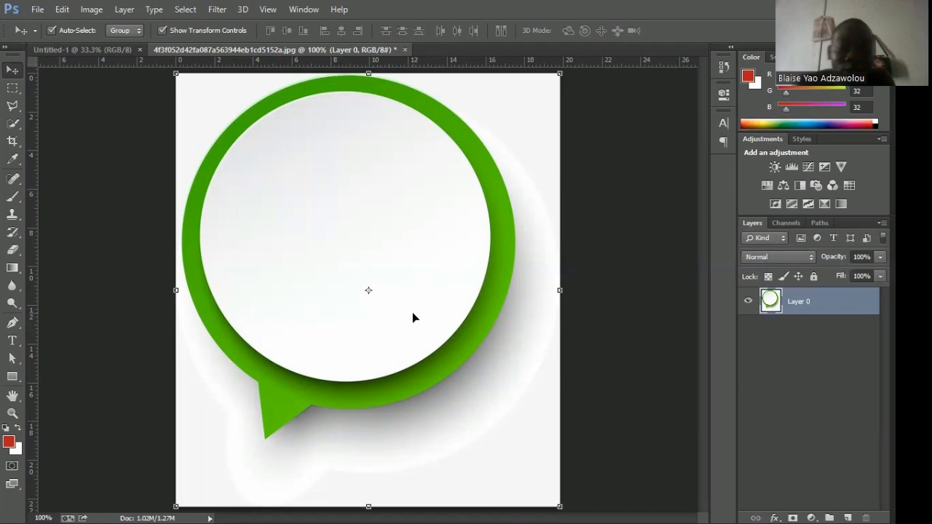
# Copy the speech-bubble layer from its image file into the Untitled-1 document with the Move tool, placing it in the canvas's left half.
pyautogui.moveTo(411, 305); pyautogui.dragTo(300, 196)
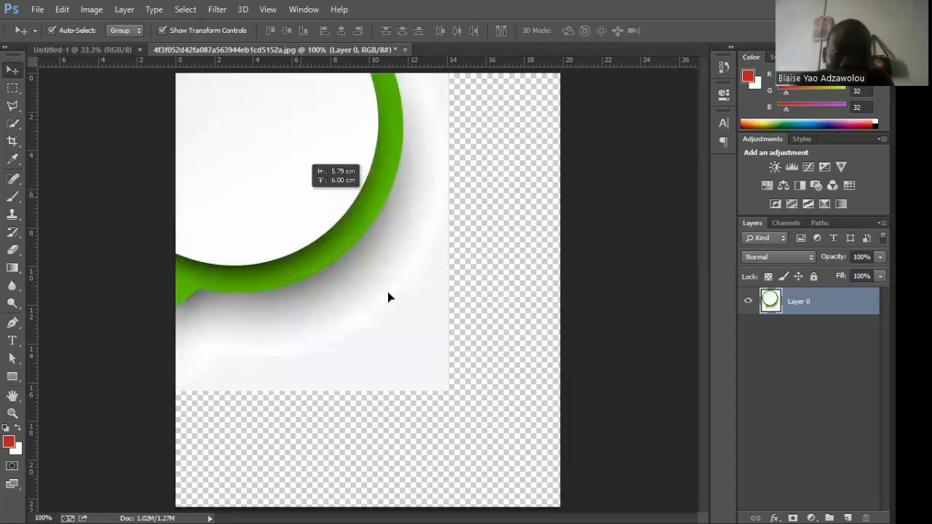
pyautogui.moveTo(400, 309); pyautogui.dragTo(411, 313)
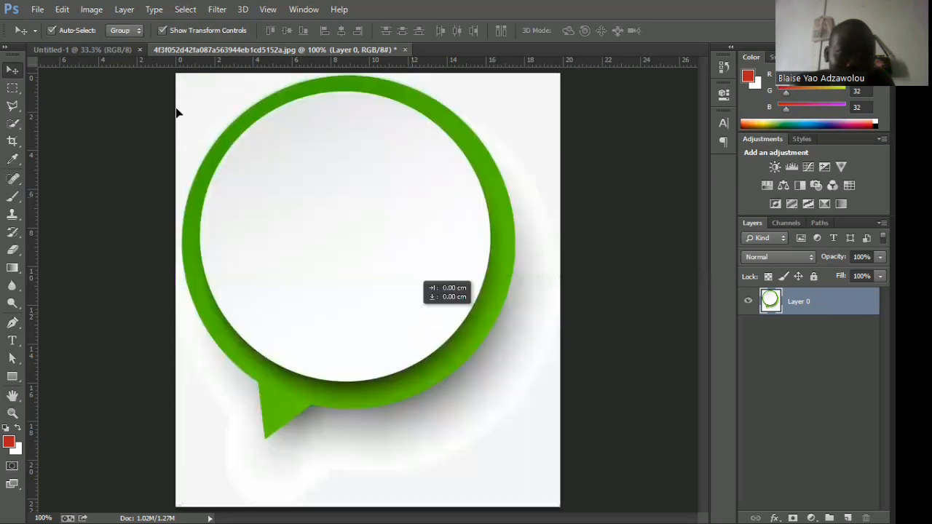
pyautogui.moveTo(116, 57); pyautogui.dragTo(116, 58)
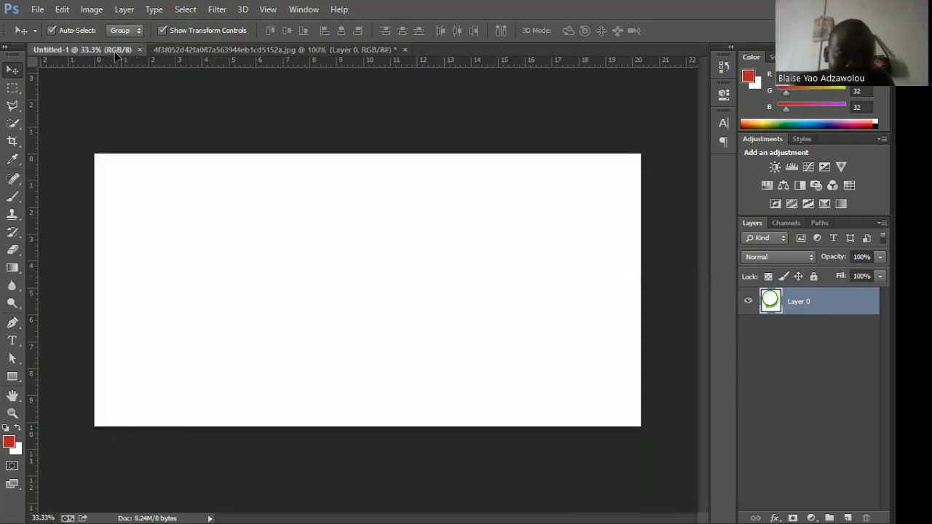
pyautogui.moveTo(116, 57); pyautogui.dragTo(240, 296)
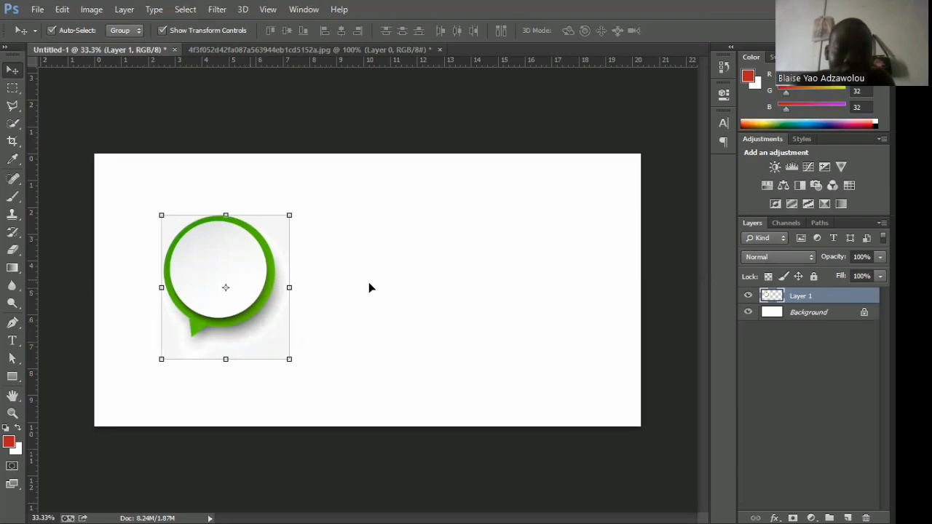
# Reposition the speech bubble in Untitled-1 close to the canvas's left edge, roughly midway between top and bottom.
pyautogui.moveTo(249, 279); pyautogui.dragTo(379, 288)
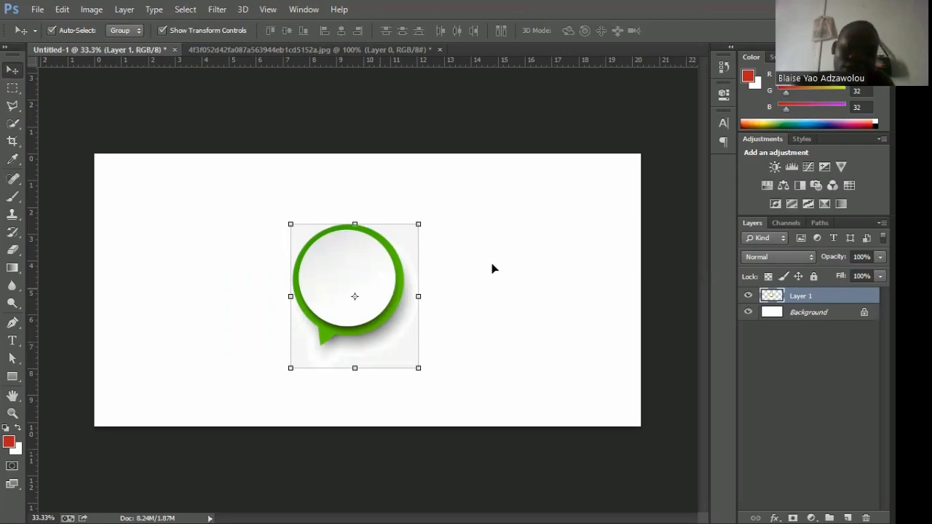
pyautogui.moveTo(378, 287); pyautogui.dragTo(202, 300)
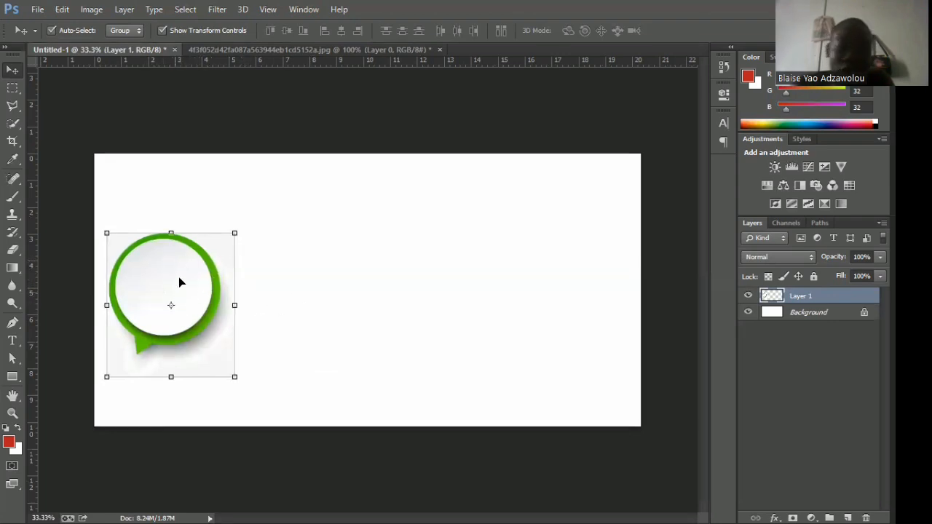
pyautogui.moveTo(182, 281); pyautogui.dragTo(183, 273)
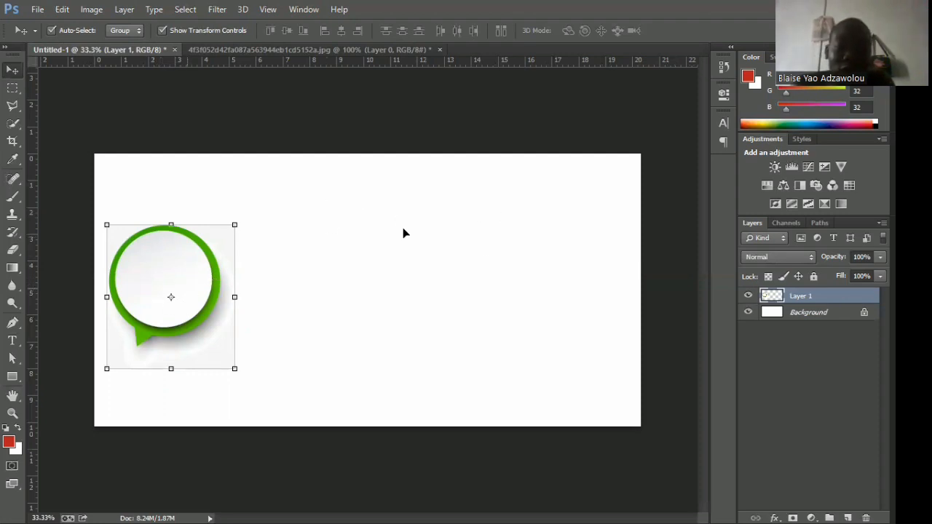
# Move the speech bubble to the canvas's upper middle and free-transform it, scaling to about 93% width and 87% height.
pyautogui.moveTo(188, 292); pyautogui.dragTo(404, 232)
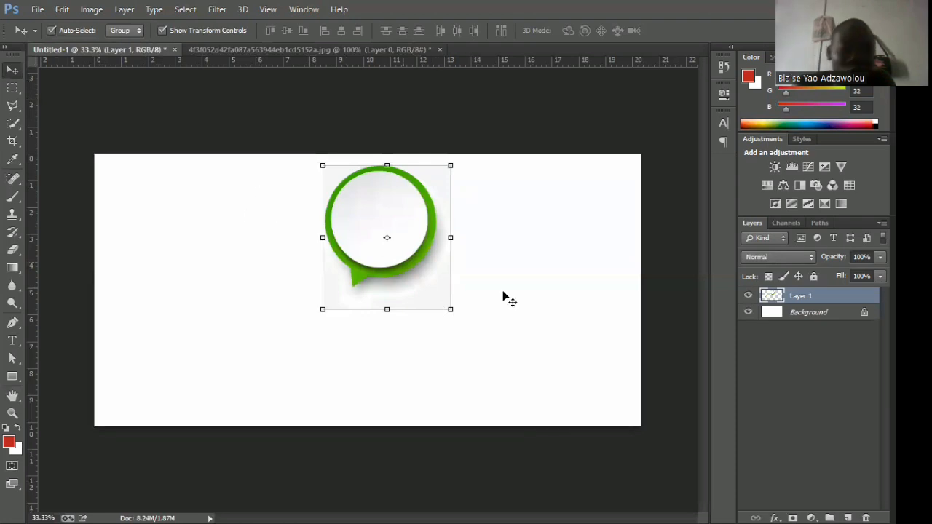
pyautogui.click(446, 303)
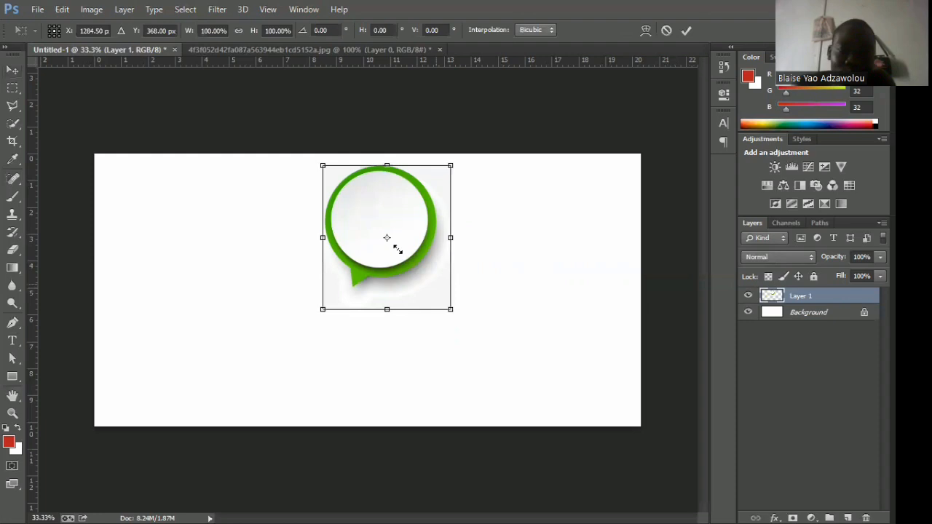
pyautogui.moveTo(397, 250); pyautogui.dragTo(390, 241)
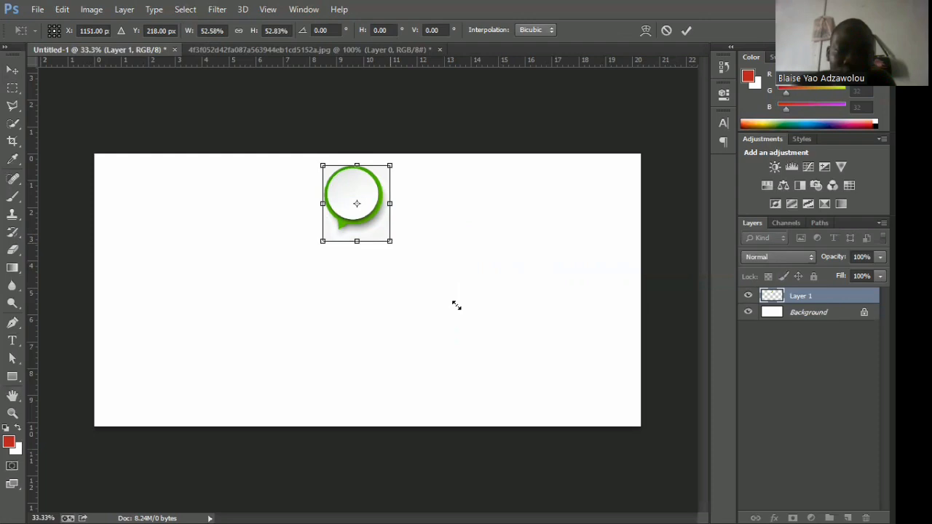
pyautogui.moveTo(455, 305); pyautogui.dragTo(460, 309)
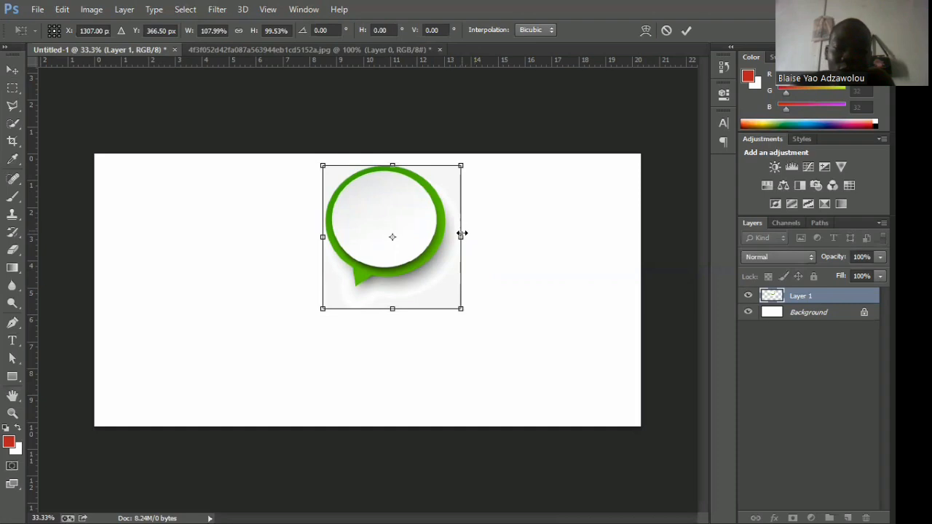
pyautogui.moveTo(391, 233); pyautogui.dragTo(393, 231)
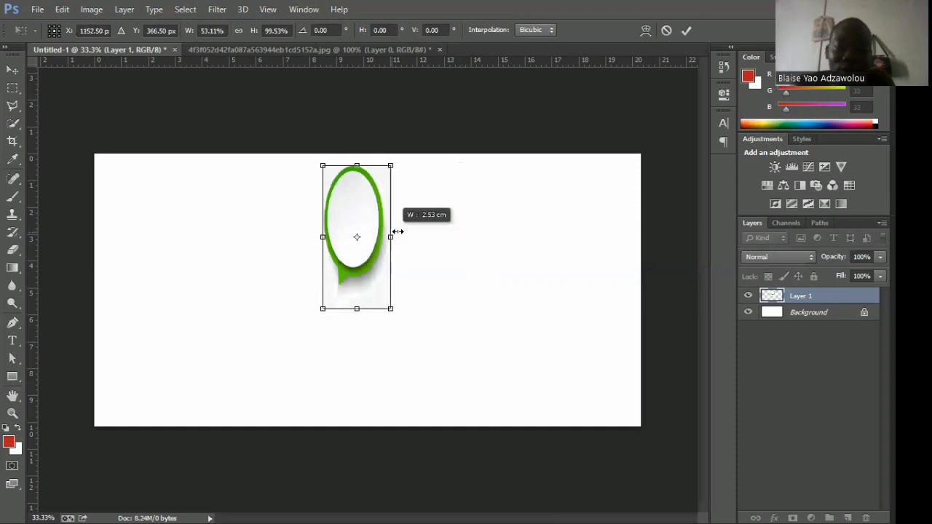
pyautogui.moveTo(451, 267); pyautogui.dragTo(449, 267)
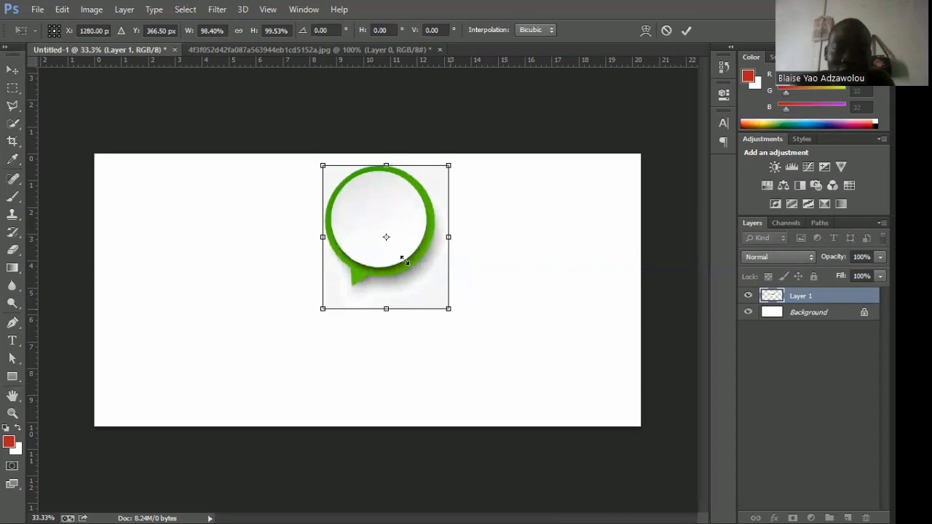
pyautogui.moveTo(403, 259); pyautogui.dragTo(441, 291)
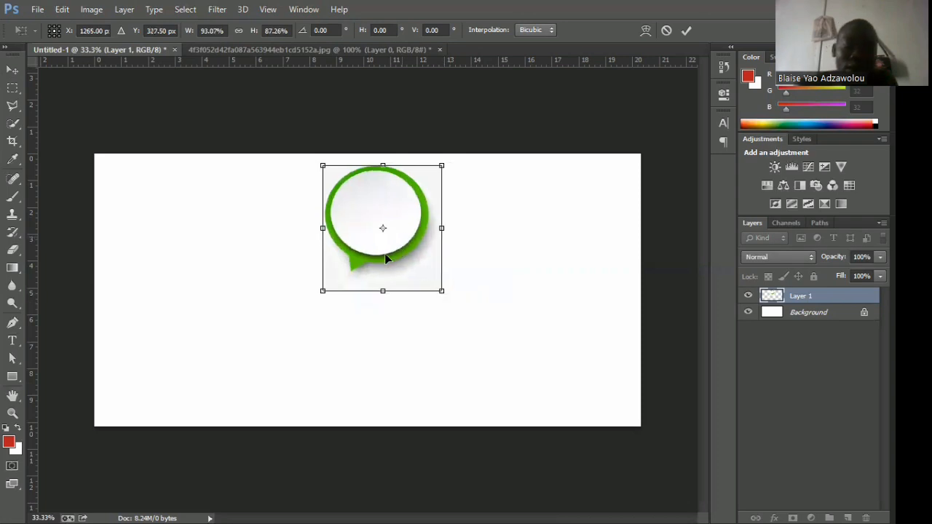
# Shift the speech bubble slightly toward the canvas's lower left, scale it to about 96% width and 93% height, and apply the transform.
pyautogui.moveTo(386, 256); pyautogui.dragTo(367, 268)
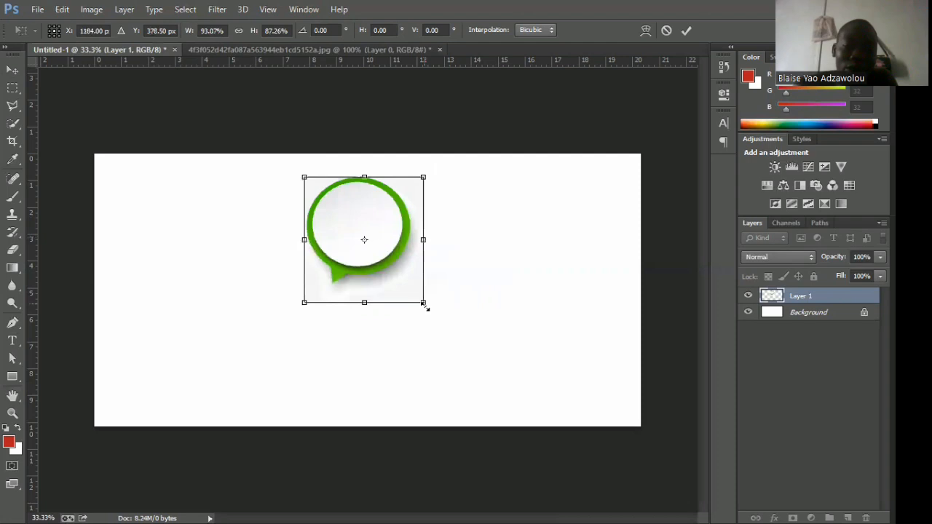
pyautogui.moveTo(426, 307); pyautogui.dragTo(431, 315)
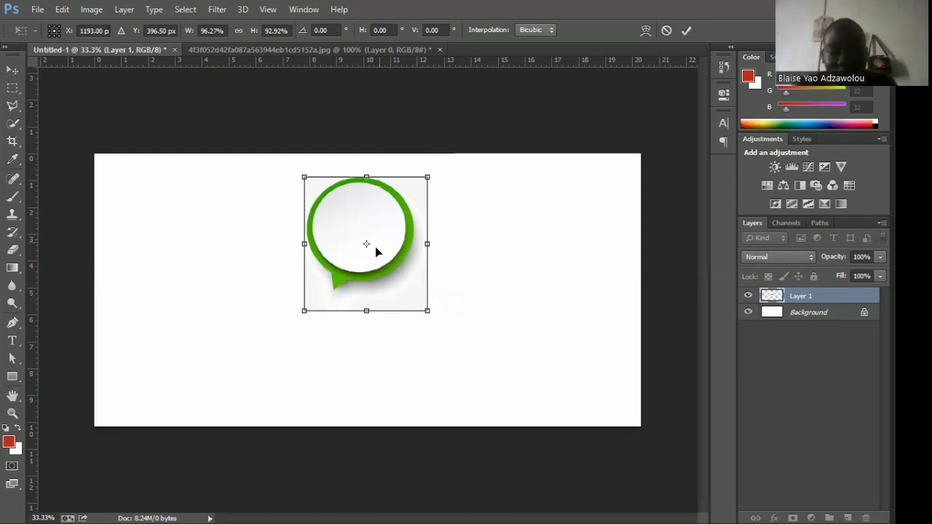
pyautogui.moveTo(376, 248); pyautogui.dragTo(372, 254)
pyautogui.moveTo(403, 298); pyautogui.dragTo(403, 297)
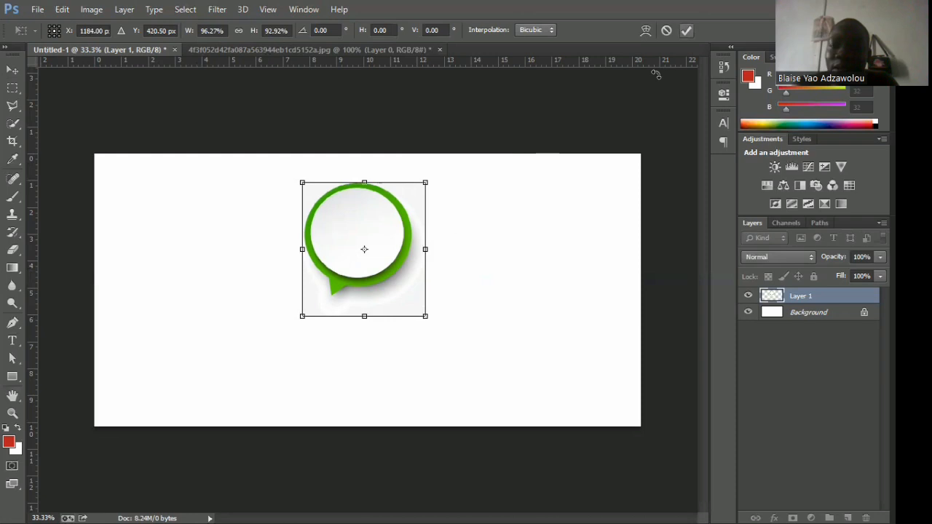
pyautogui.press('Return')
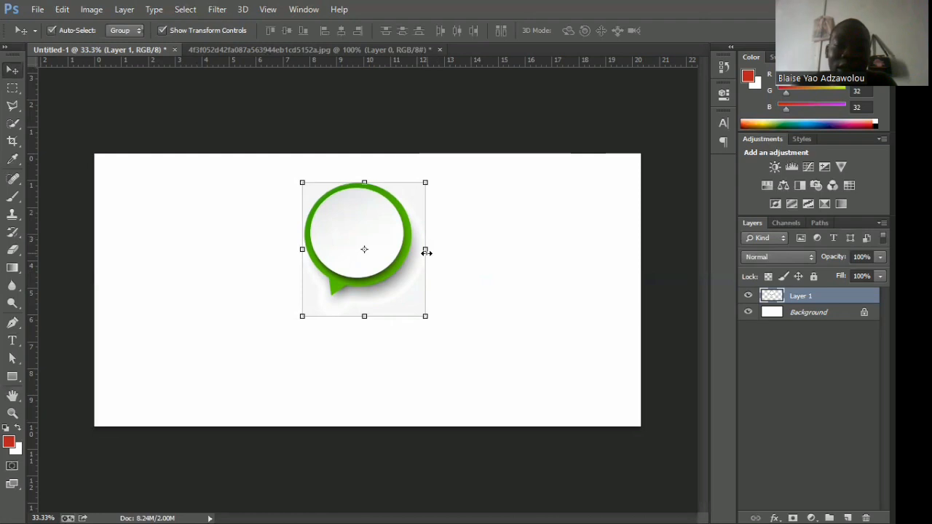
# Narrow the speech bubble to about 98% of its width, keeping its height, and apply the transform.
pyautogui.click(424, 252)
pyautogui.moveTo(425, 252); pyautogui.dragTo(421, 251)
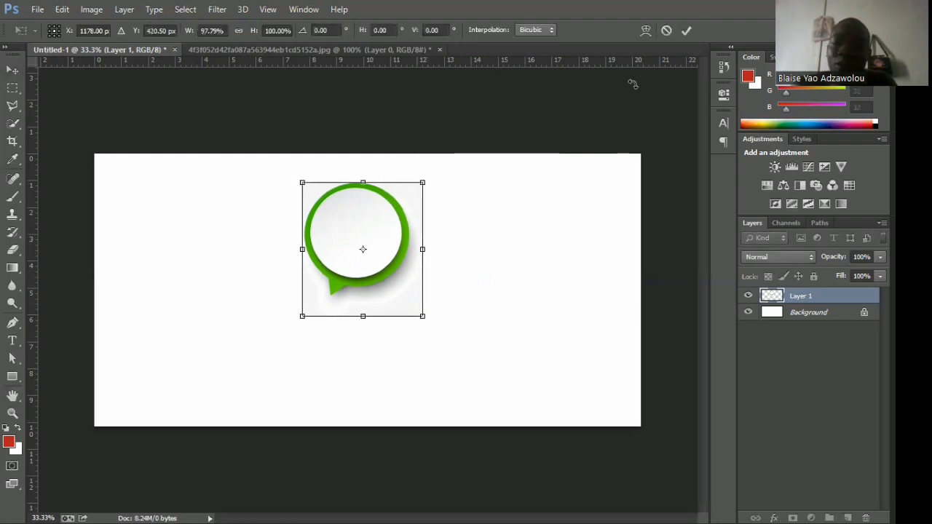
pyautogui.press('Return')
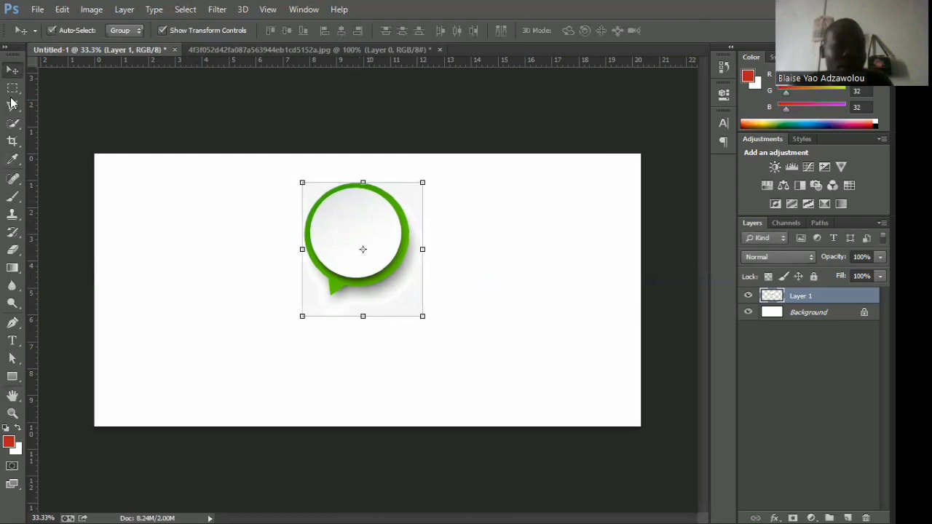
# Select the speech bubble's upper half with the Rectangular Marquee tool, delete it from Layer 1, and clear the selection.
pyautogui.click(14, 91)
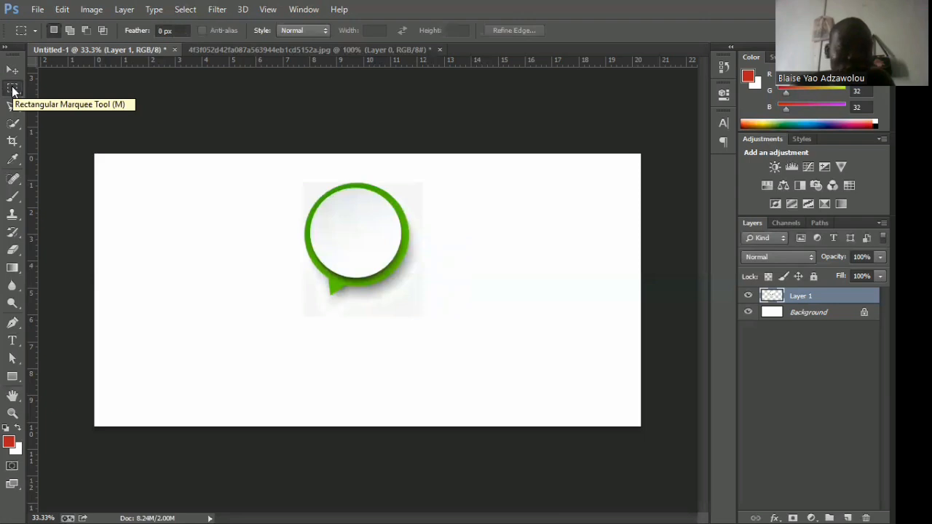
pyautogui.rightClick(12, 90)
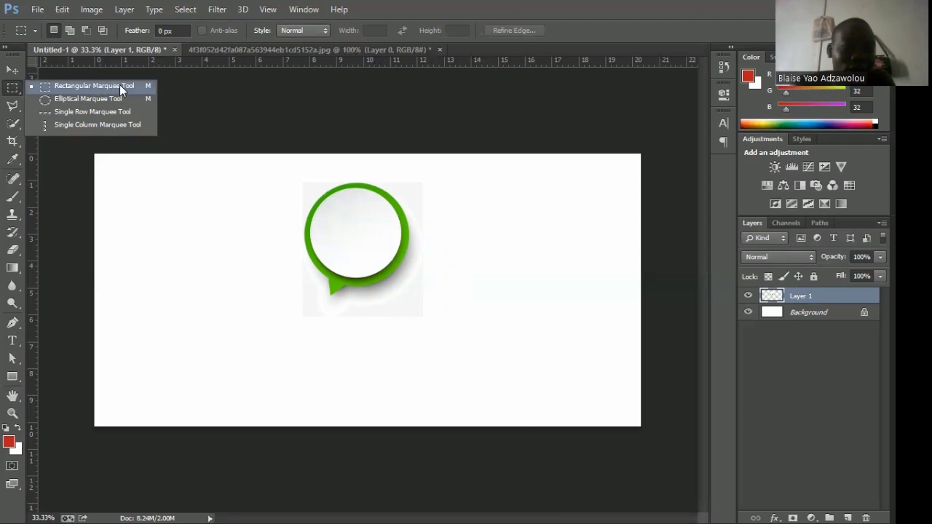
pyautogui.click(60, 85)
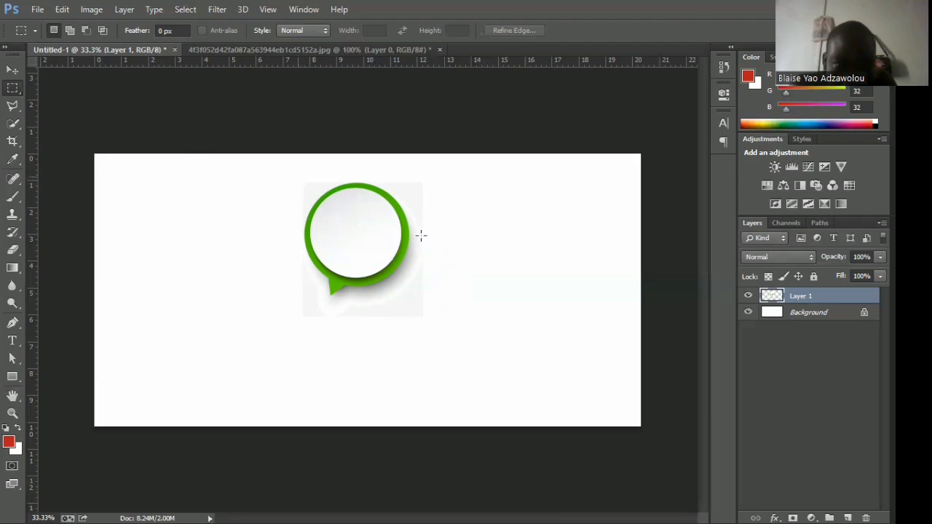
pyautogui.moveTo(298, 177); pyautogui.dragTo(420, 236)
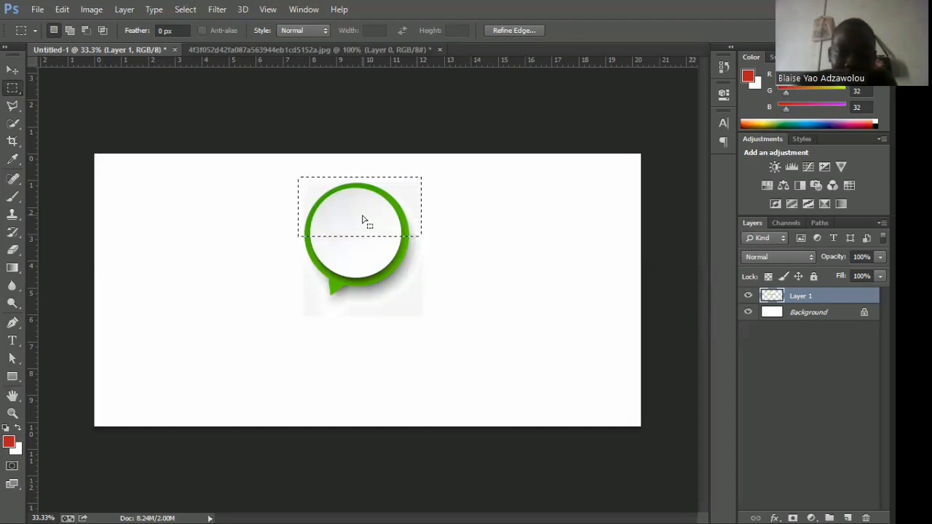
pyautogui.press('Delete')
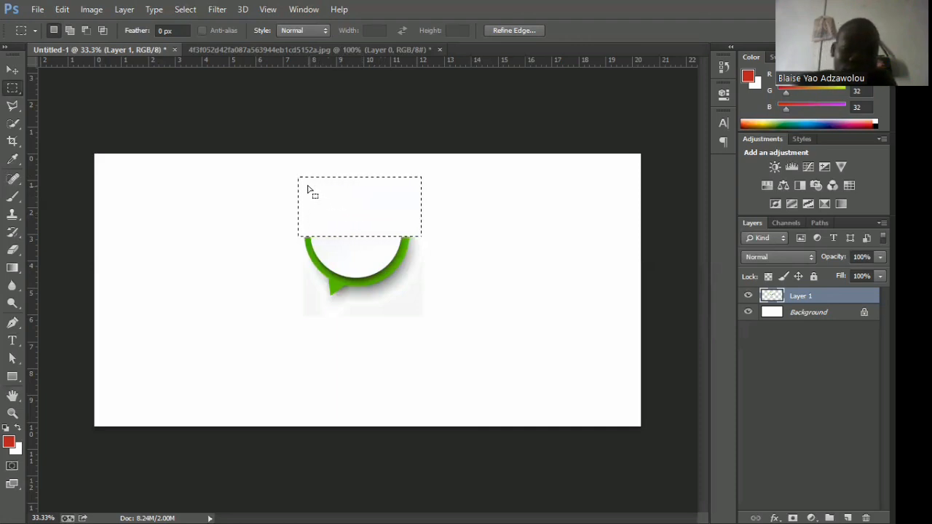
pyautogui.moveTo(302, 187); pyautogui.dragTo(300, 189)
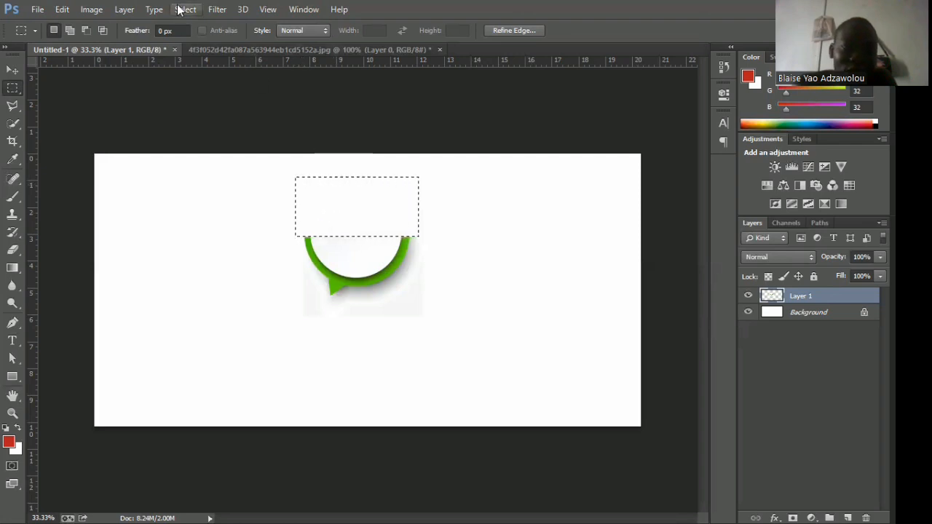
pyautogui.hotkey('ctrl', 'd')
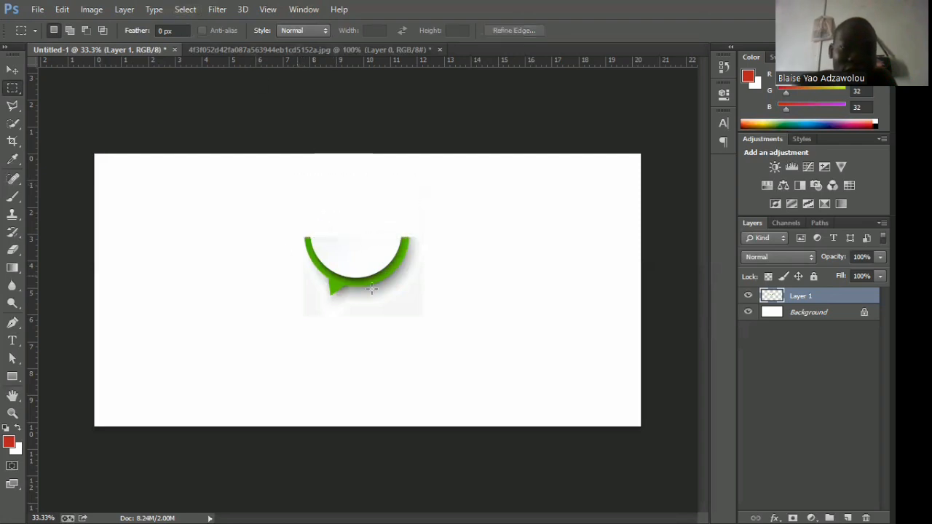
# Move the remaining lower half of the speech bubble slightly down and right, and undo and redo that move.
pyautogui.click(11, 71)
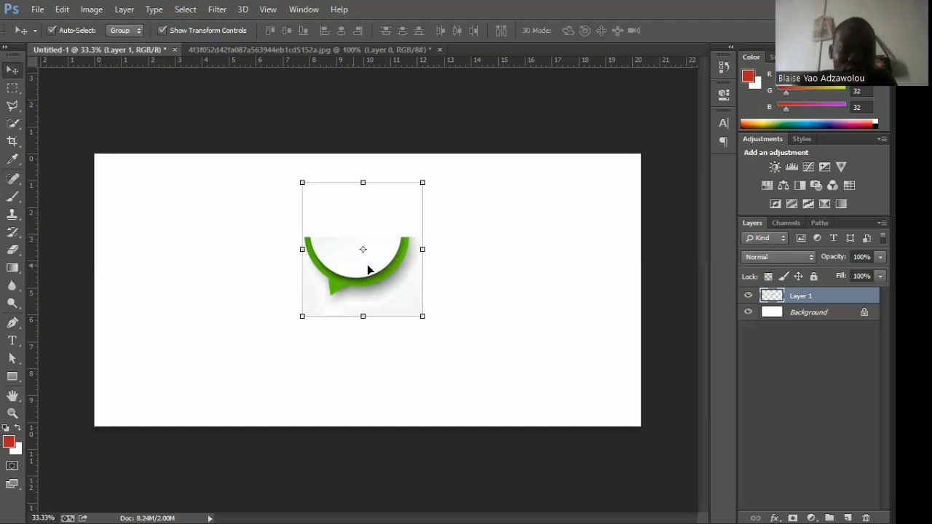
pyautogui.moveTo(368, 269); pyautogui.dragTo(383, 275)
pyautogui.click(61, 8)
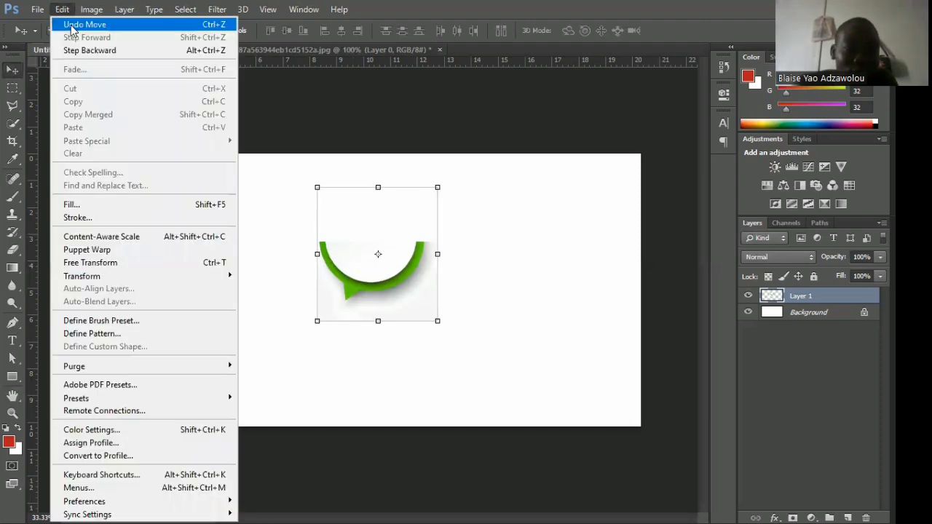
pyautogui.click(66, 26)
pyautogui.click(62, 9)
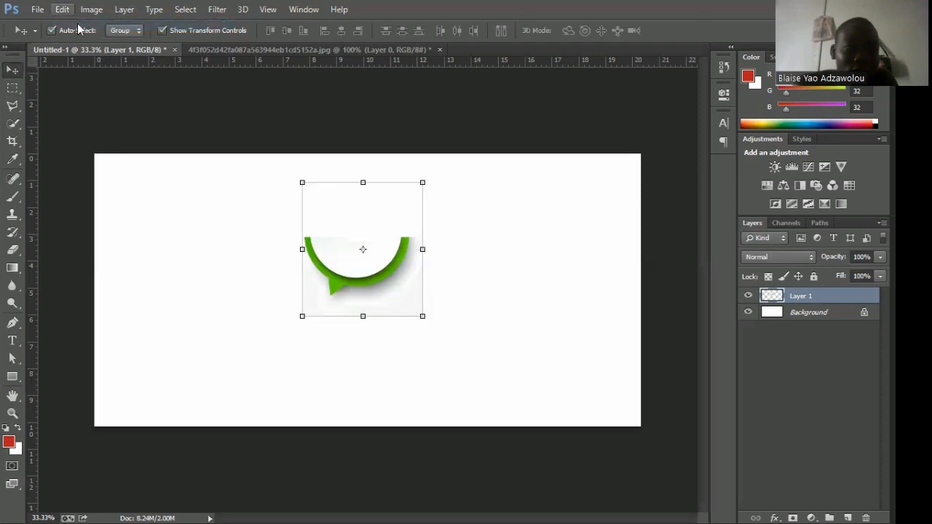
pyautogui.click(78, 27)
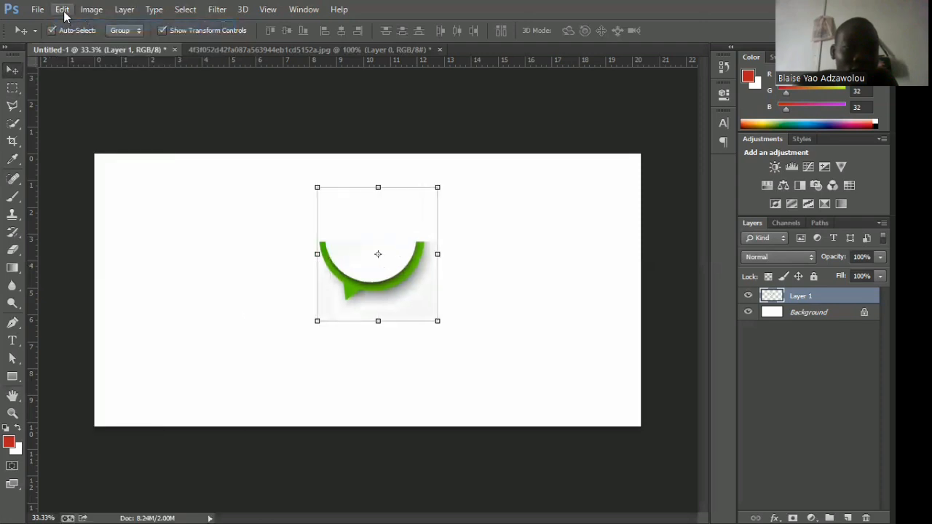
# Step back through the history to before the bubble's upper half was deleted, and clear the marquee selection.
pyautogui.click(63, 10)
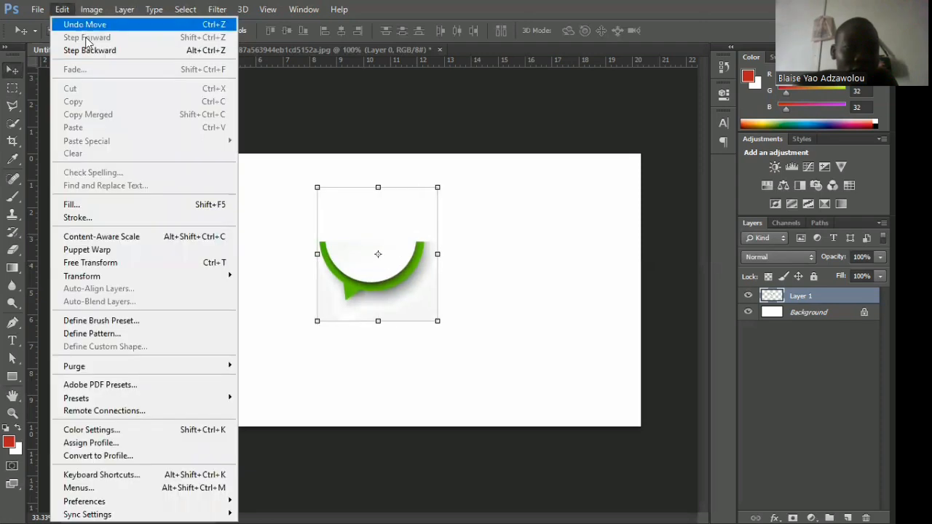
pyautogui.click(90, 51)
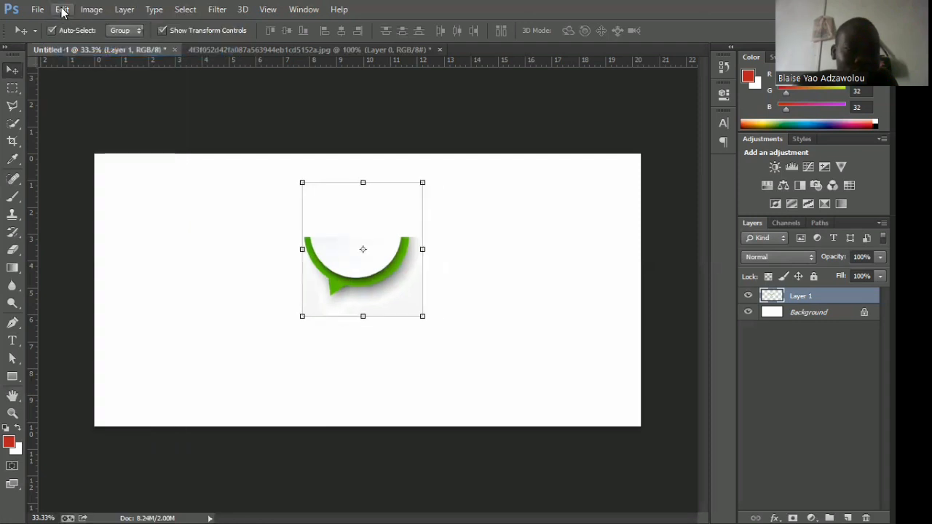
pyautogui.click(62, 11)
pyautogui.click(90, 49)
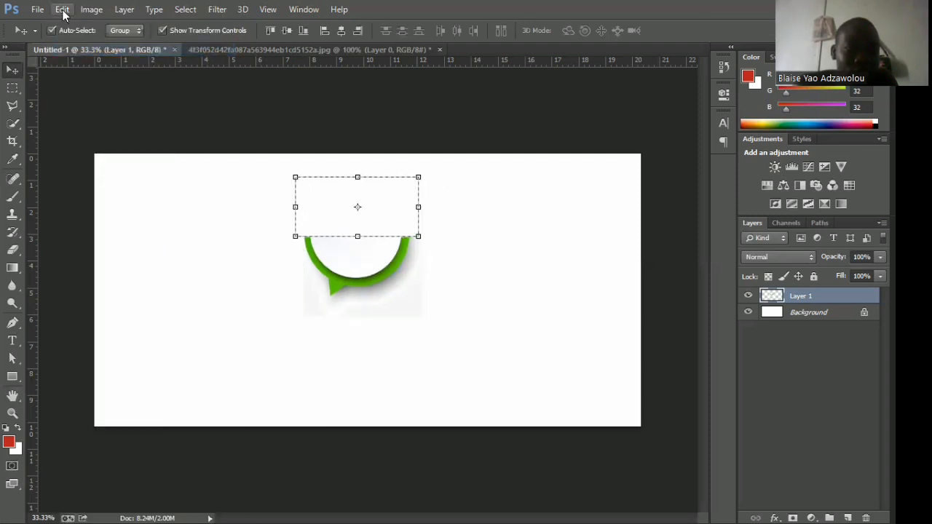
pyautogui.click(62, 9)
pyautogui.click(91, 47)
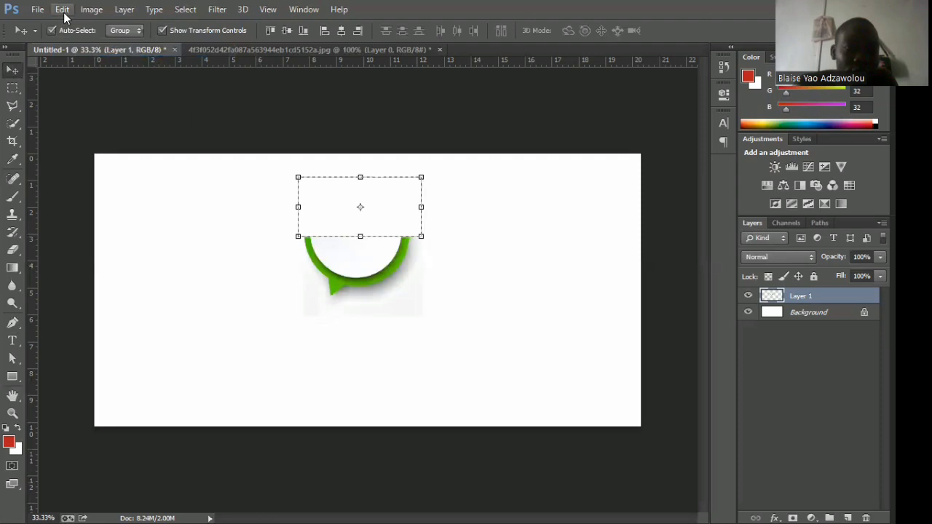
pyautogui.click(62, 9)
pyautogui.click(86, 46)
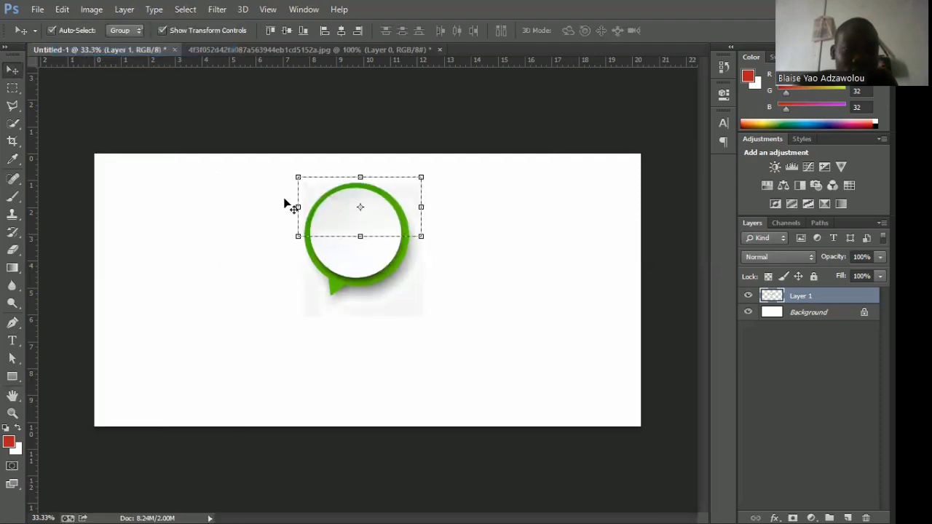
pyautogui.click(175, 13)
pyautogui.click(219, 37)
pyautogui.click(144, 218)
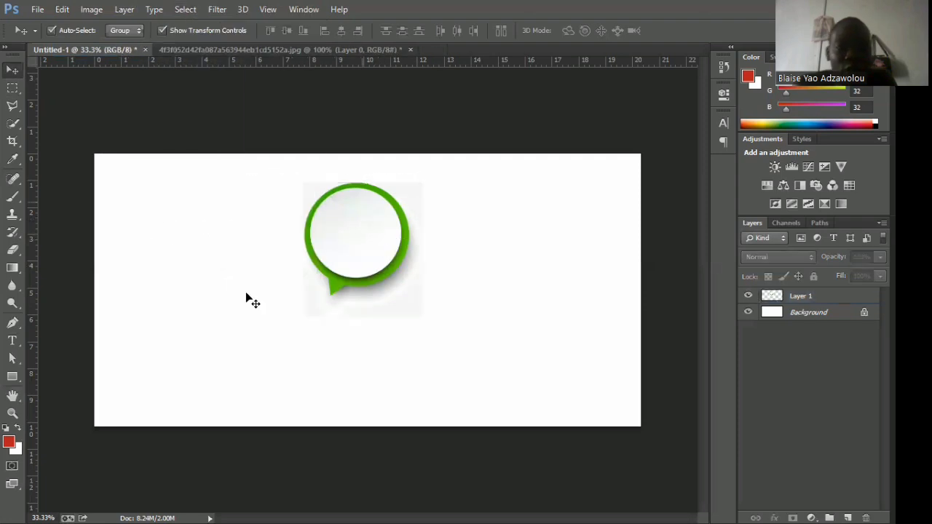
# Make an elliptical marquee selection about 2.5 cm wide inside the speech bubble's white circle and delete that area from Layer 1.
pyautogui.click(13, 89)
pyautogui.rightClick(12, 91)
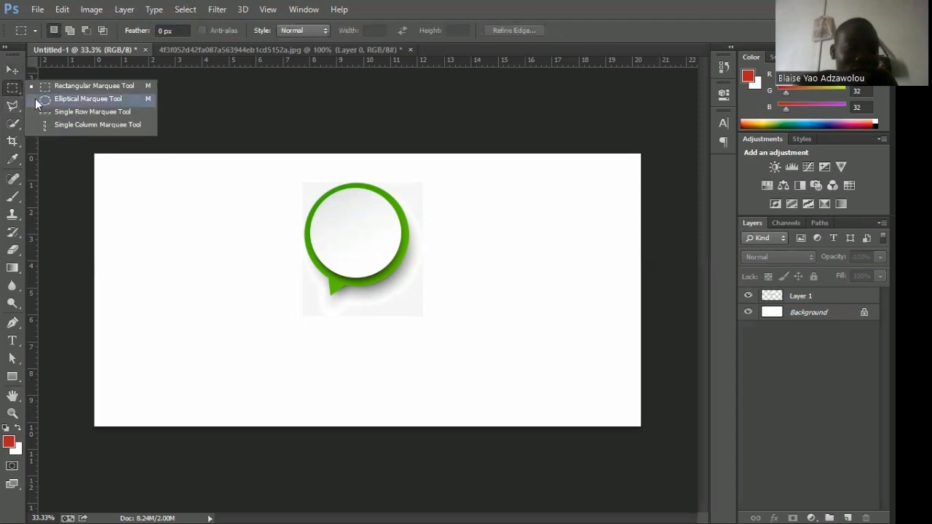
pyautogui.click(40, 98)
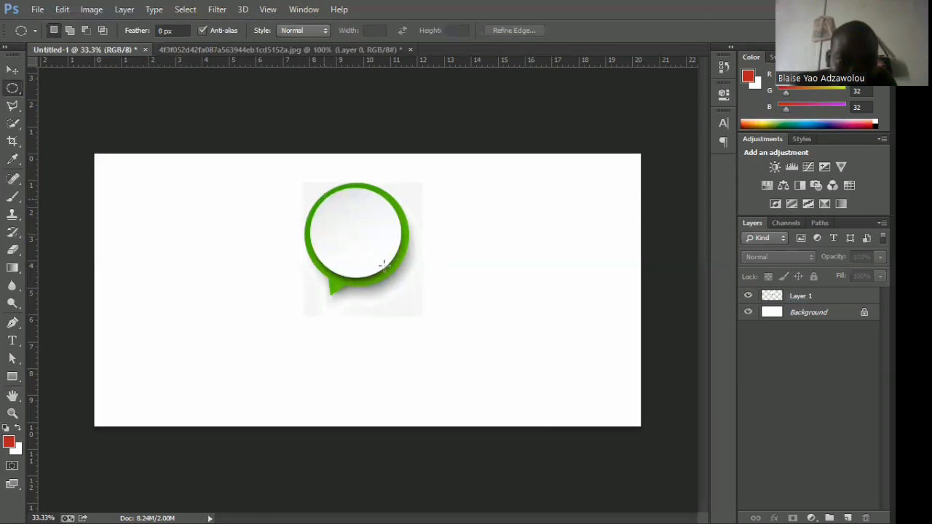
pyautogui.moveTo(324, 199); pyautogui.dragTo(392, 270)
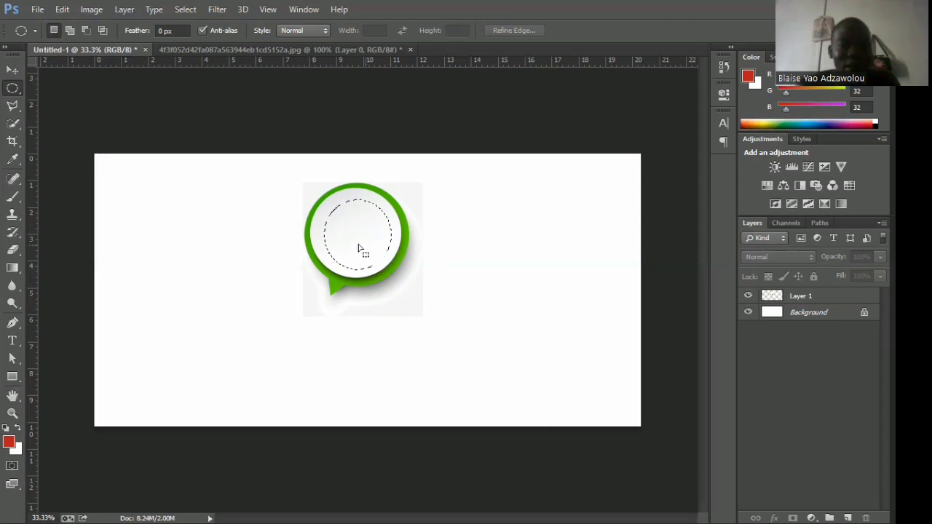
pyautogui.click(12, 71)
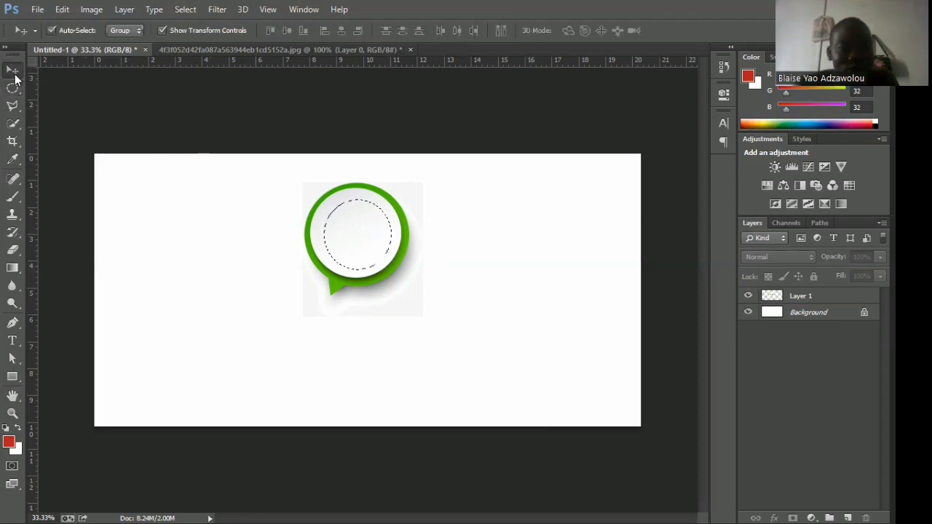
pyautogui.click(812, 297)
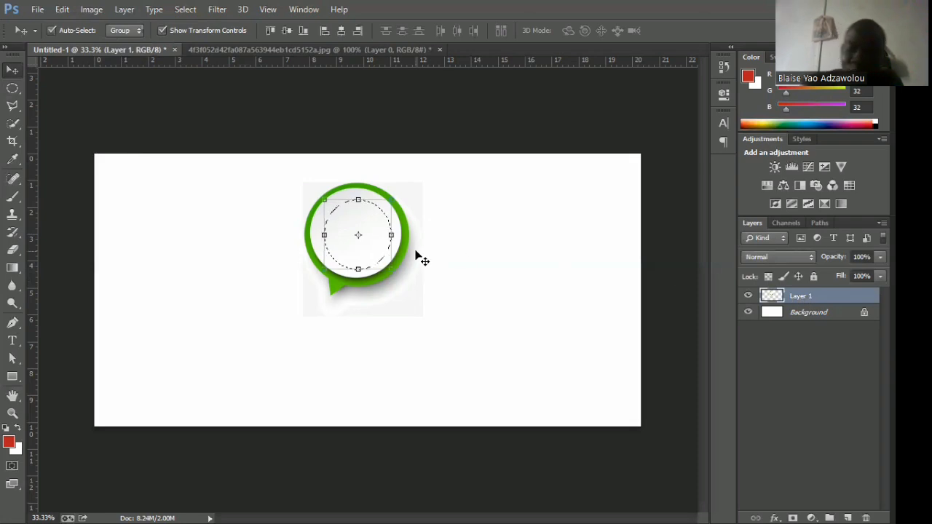
# Clear the elliptical selection and move the speech bubble about 1.2 cm to the right.
pyautogui.click(185, 9)
pyautogui.click(202, 35)
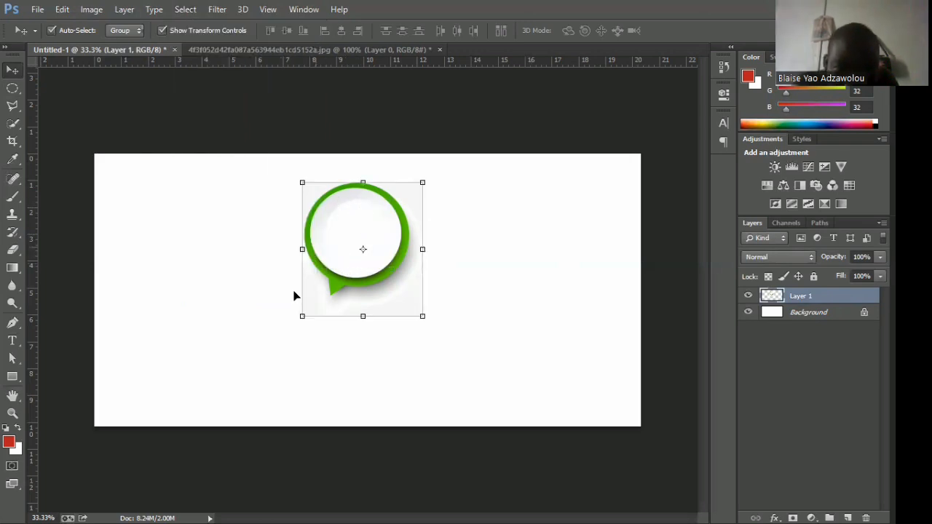
pyautogui.moveTo(363, 229); pyautogui.dragTo(426, 210)
pyautogui.click(526, 248)
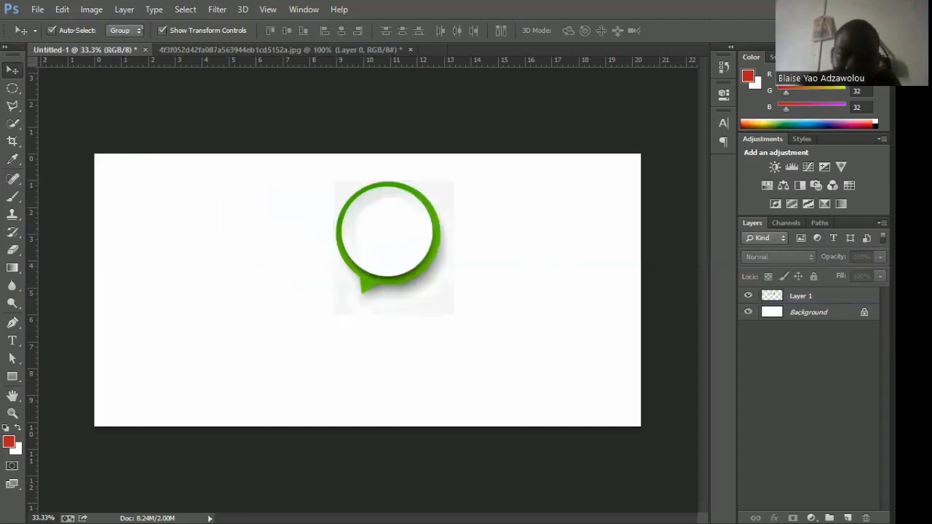
# Convert the locked Background into a regular layer named Layer 0 and delete it.
pyautogui.doubleClick(865, 315)
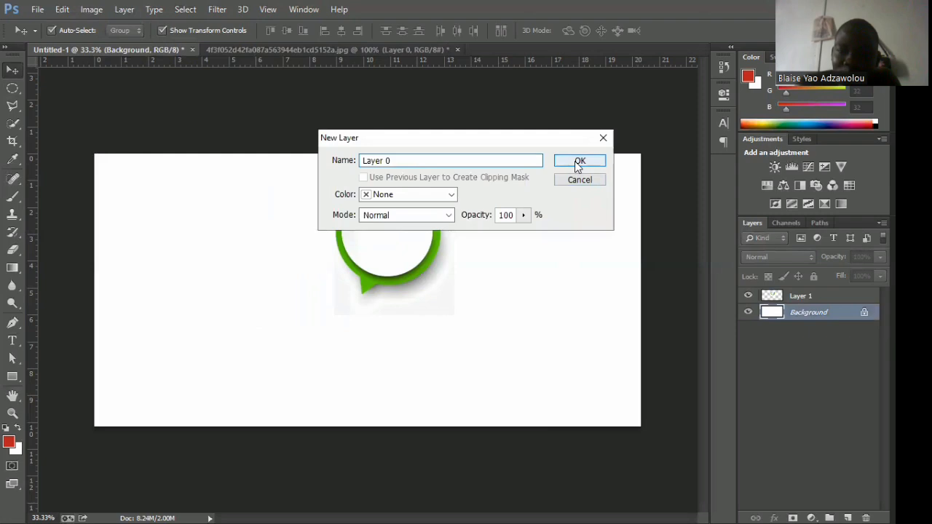
pyautogui.click(578, 162)
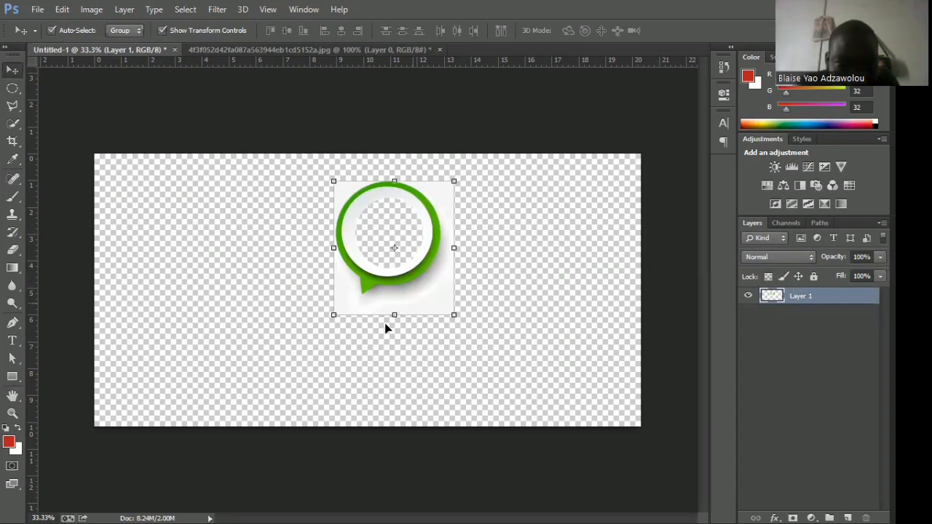
pyautogui.hotkey('ctrl', 'z')
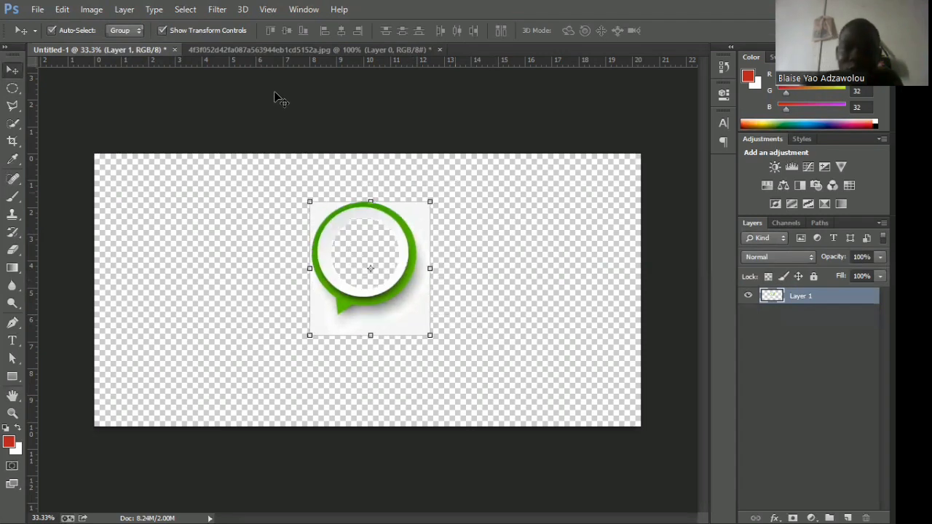
# Step back to restore the deleted Layer 0, and move the speech bubble about 0.8 cm to the left.
pyautogui.click(63, 10)
pyautogui.click(78, 52)
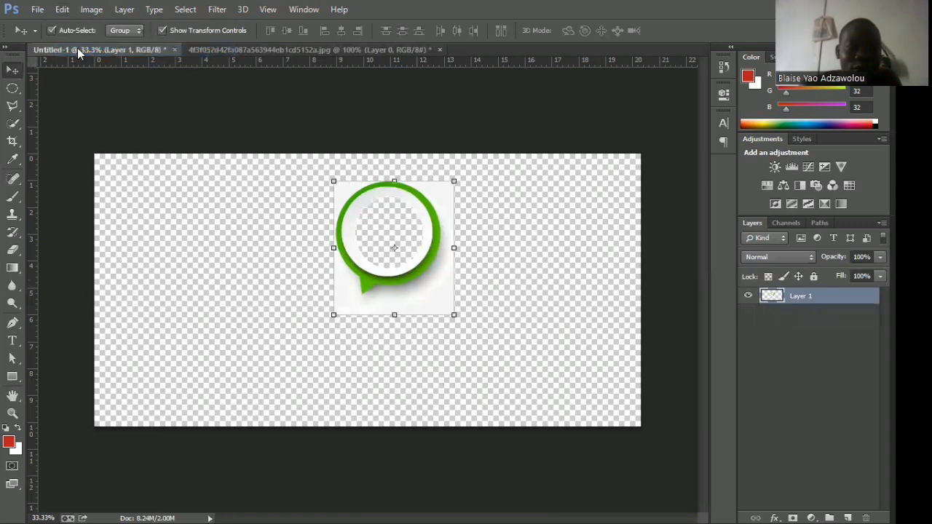
pyautogui.click(63, 10)
pyautogui.click(78, 53)
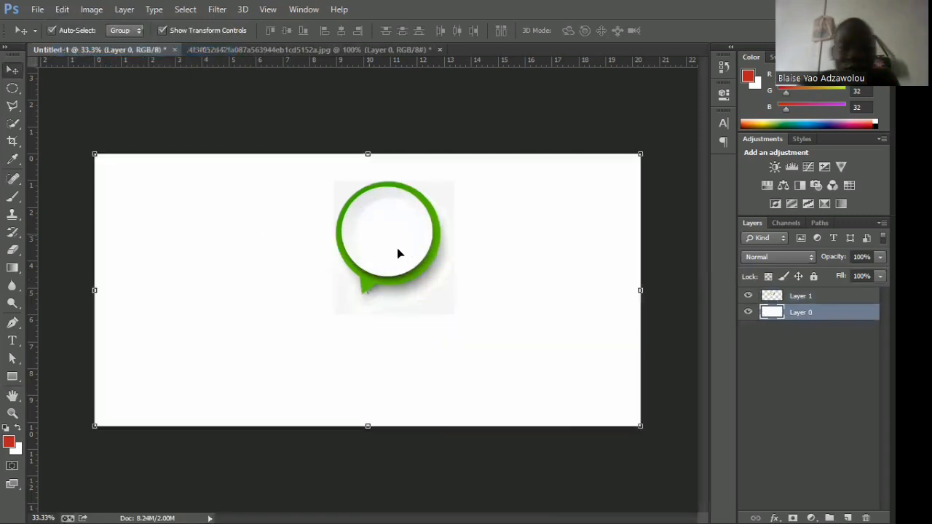
pyautogui.click(342, 242)
pyautogui.moveTo(321, 238); pyautogui.dragTo(299, 239)
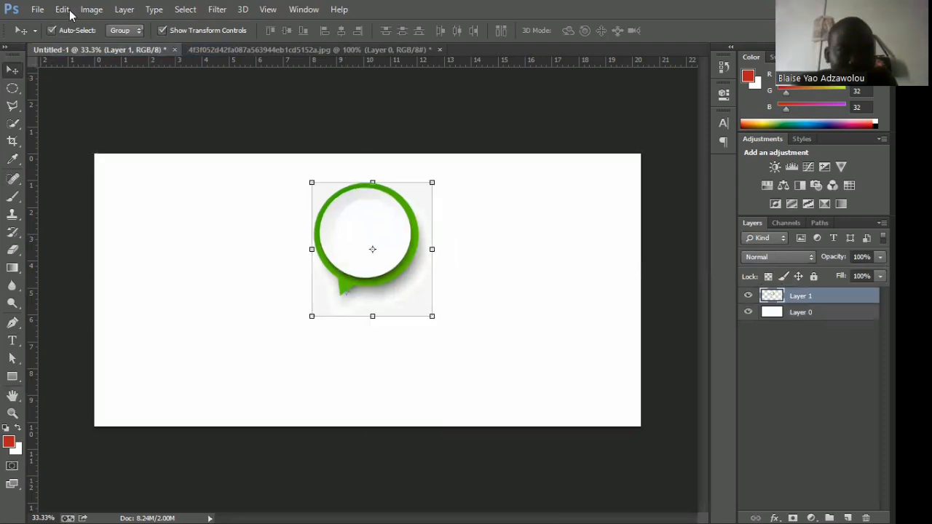
# Step back through the history to before the Background was converted and the speech bubble was moved.
pyautogui.click(63, 11)
pyautogui.click(78, 51)
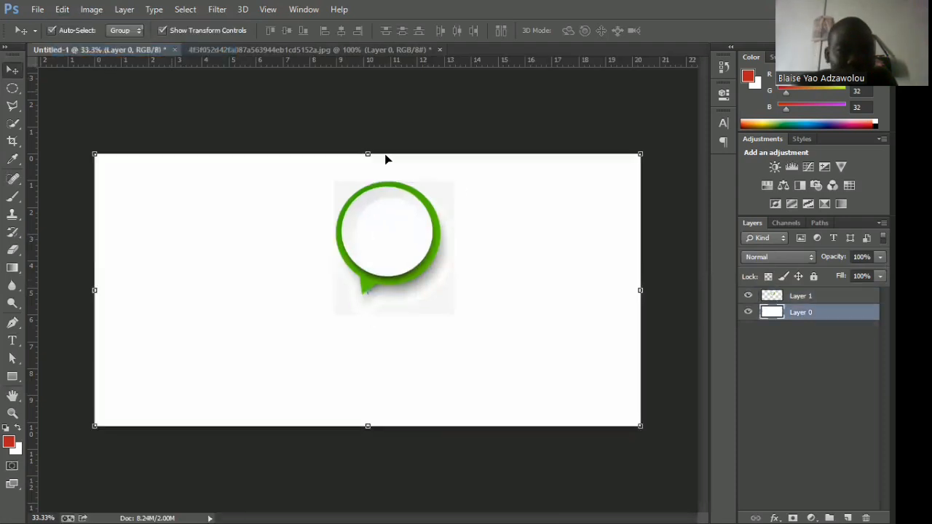
pyautogui.click(62, 10)
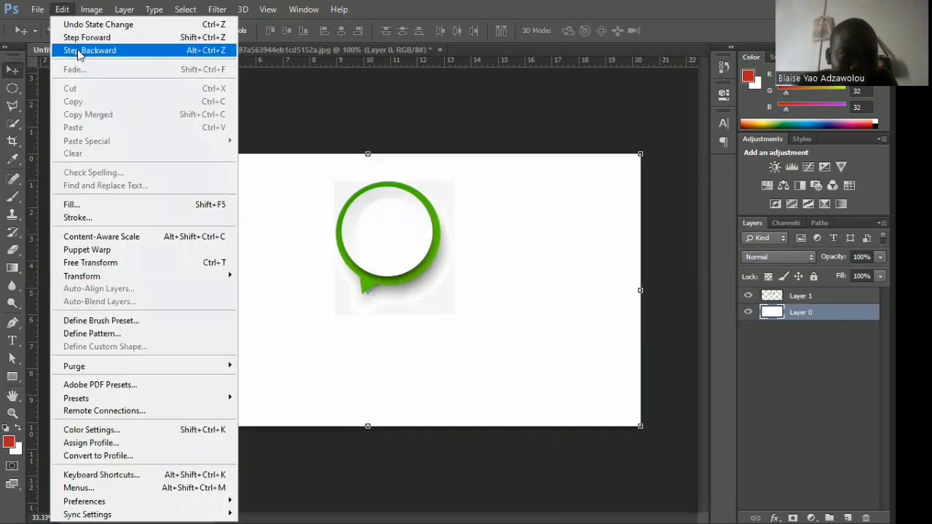
pyautogui.click(78, 52)
pyautogui.click(60, 10)
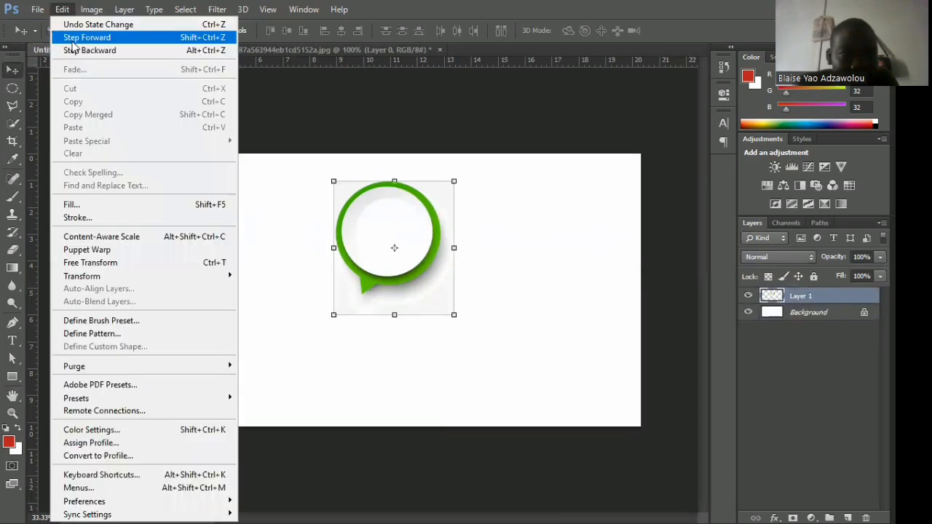
pyautogui.click(77, 50)
pyautogui.click(62, 9)
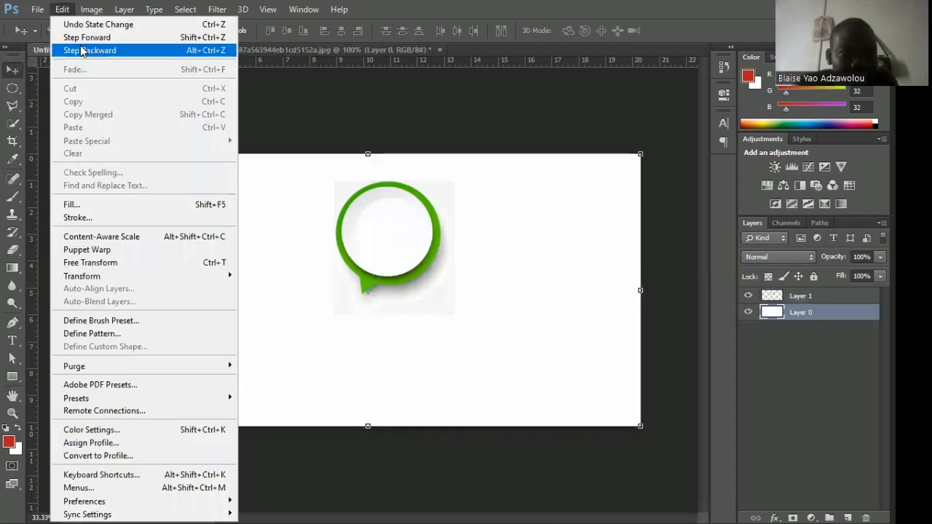
pyautogui.click(81, 51)
pyautogui.click(60, 10)
pyautogui.click(80, 50)
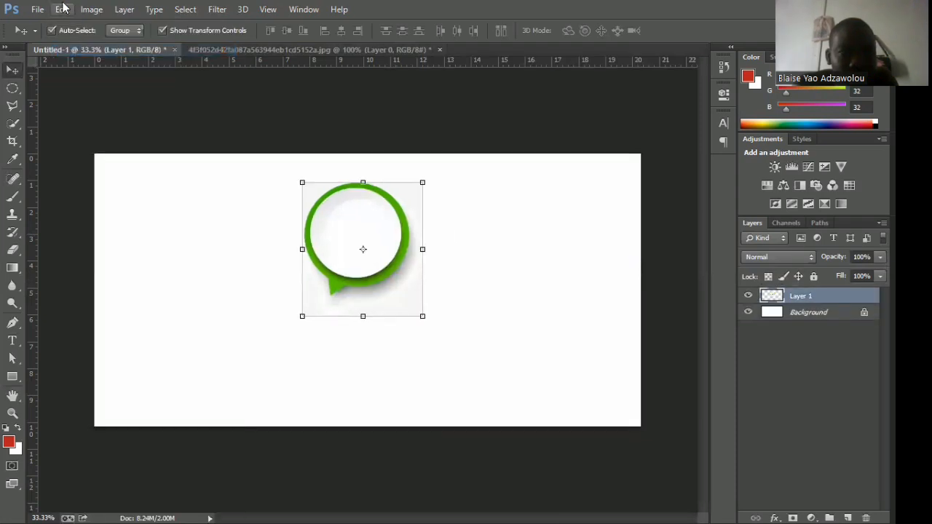
# Step further back to restore the circle deleted from the speech bubble and remove the elliptical selection, leaving no layer active.
pyautogui.click(62, 9)
pyautogui.click(86, 52)
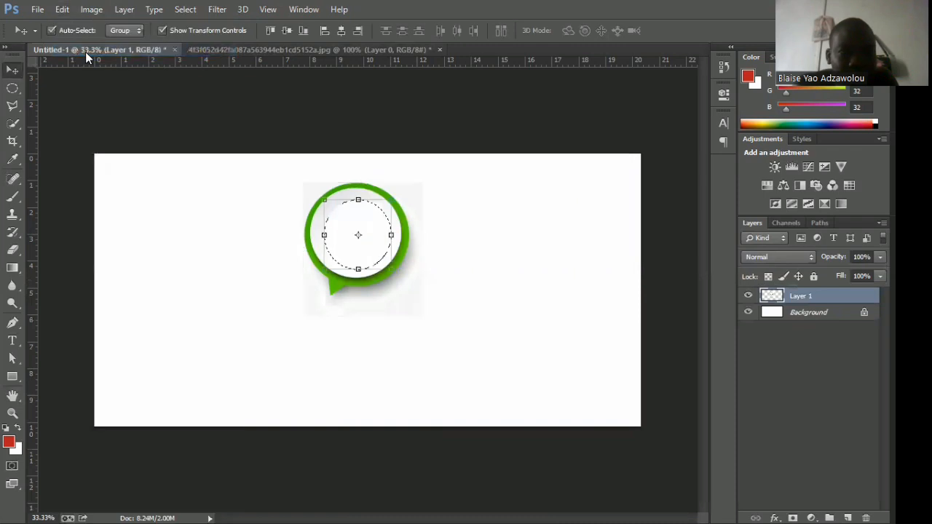
pyautogui.click(61, 10)
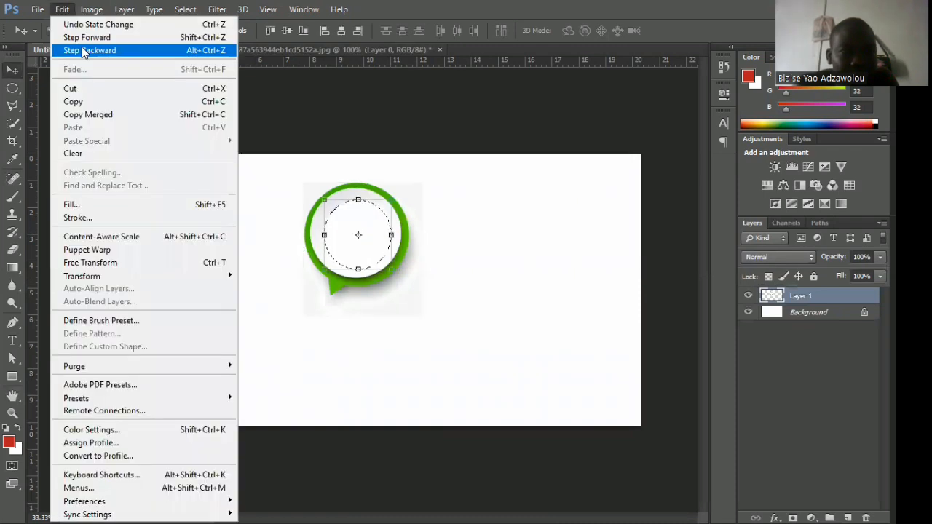
pyautogui.click(82, 51)
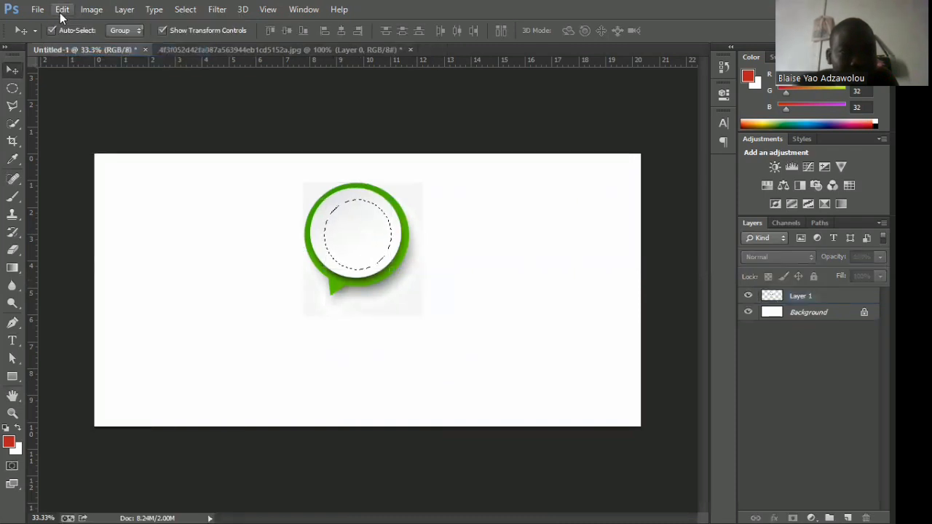
pyautogui.click(62, 10)
pyautogui.click(82, 48)
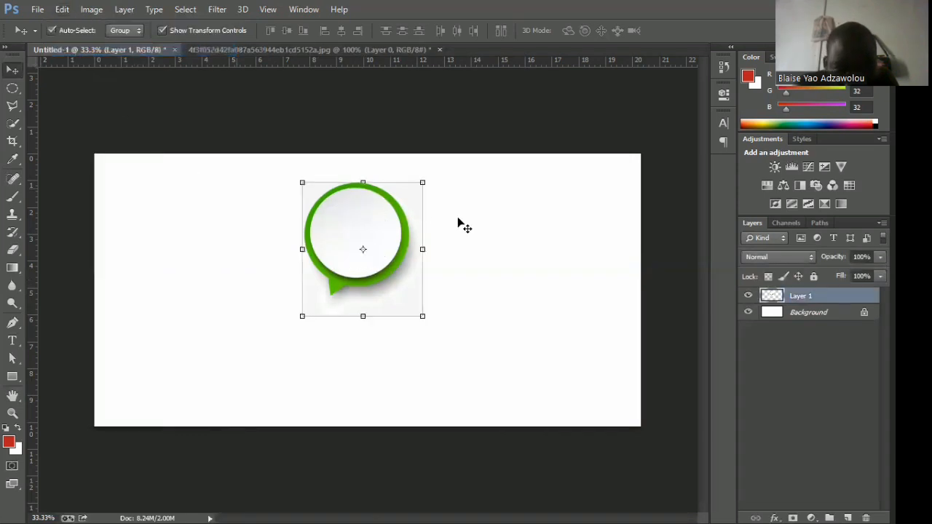
pyautogui.click(474, 252)
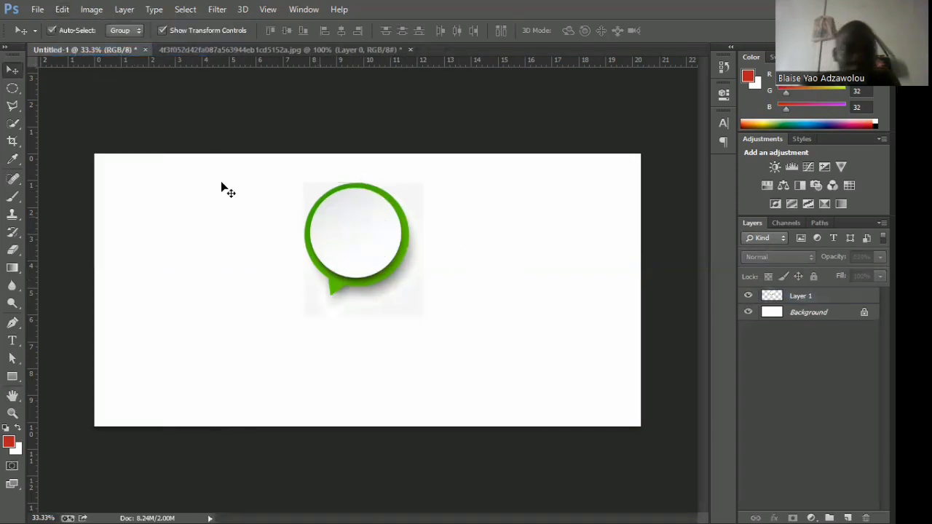
# Place a Single Row Marquee selection just below the speech bubble's centre, clear it, and place another slightly lower.
pyautogui.click(12, 89)
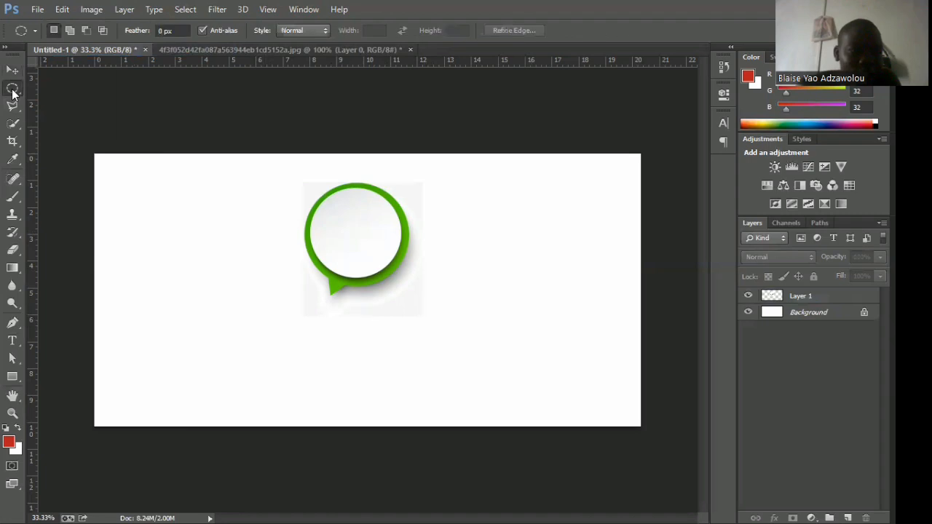
pyautogui.rightClick(13, 90)
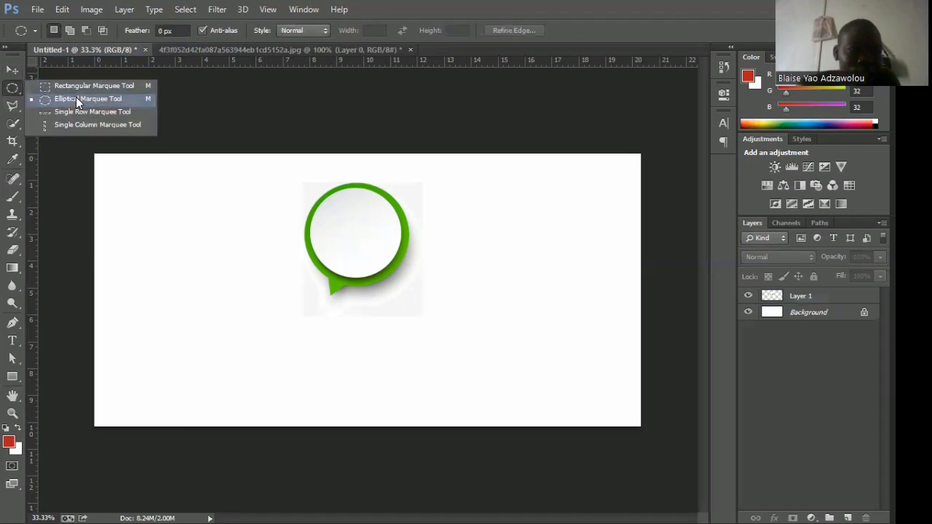
pyautogui.click(77, 113)
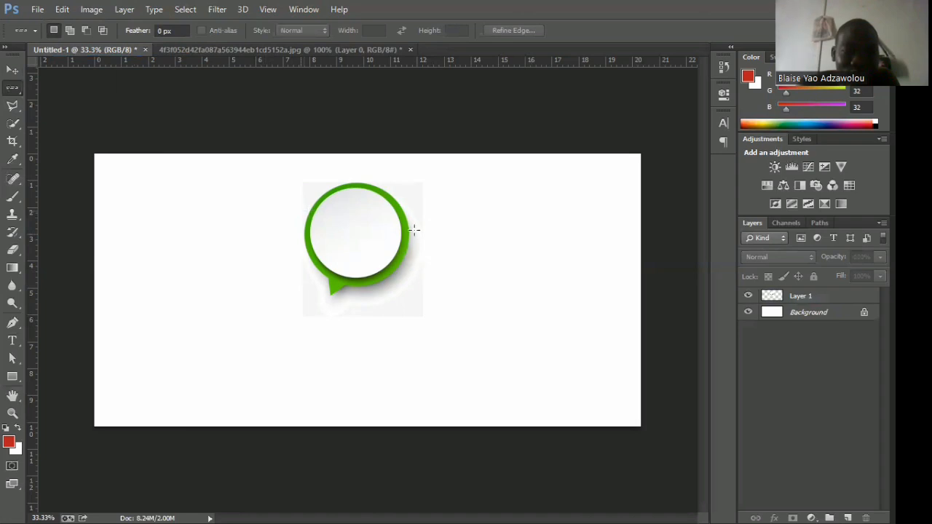
pyautogui.hotkey('ctrl', 'd')
pyautogui.click(393, 243)
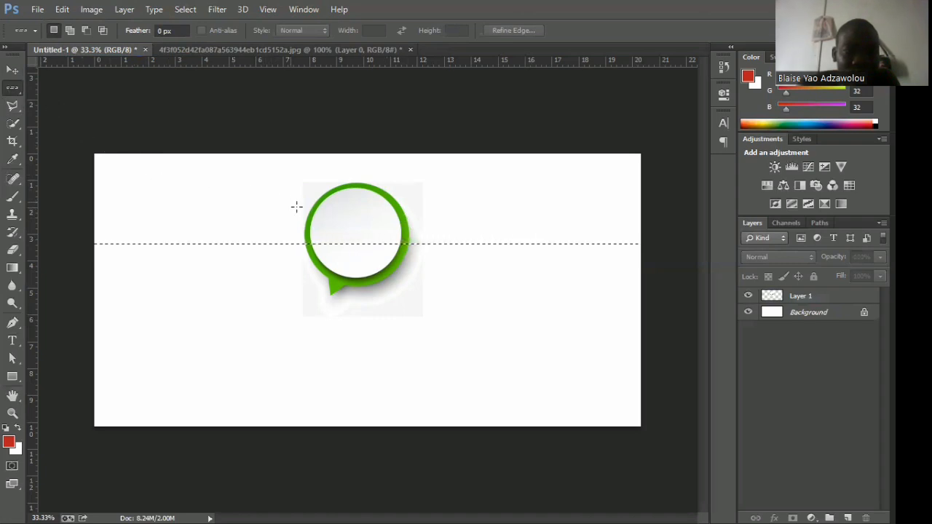
pyautogui.hotkey('ctrl', 'd')
pyautogui.click(339, 247)
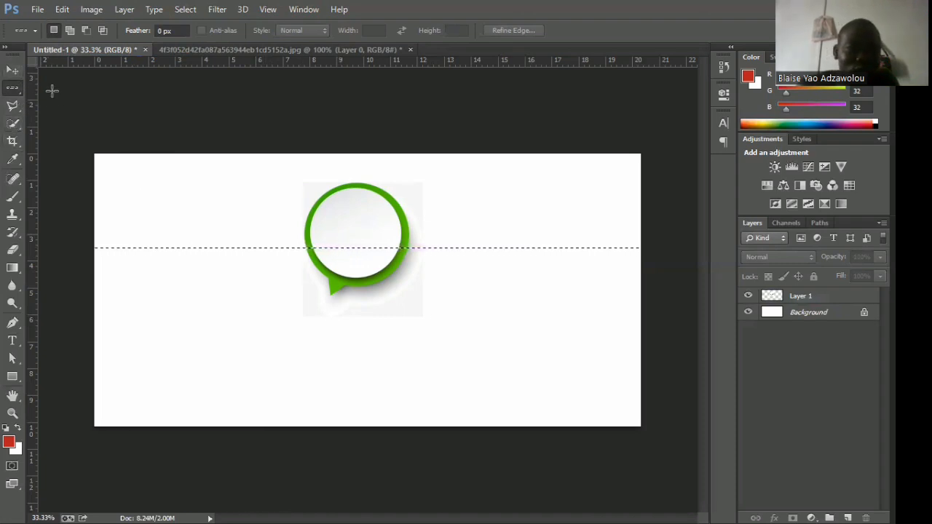
# Step back through the history to remove the single-row selections and make Layer 1 active again.
pyautogui.click(62, 9)
pyautogui.click(81, 24)
pyautogui.click(62, 13)
pyautogui.click(87, 51)
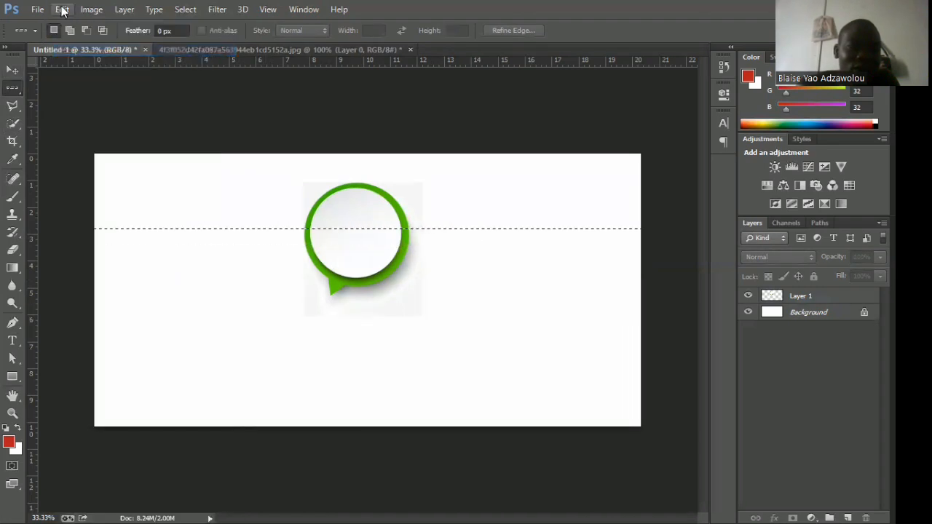
pyautogui.click(62, 10)
pyautogui.click(83, 50)
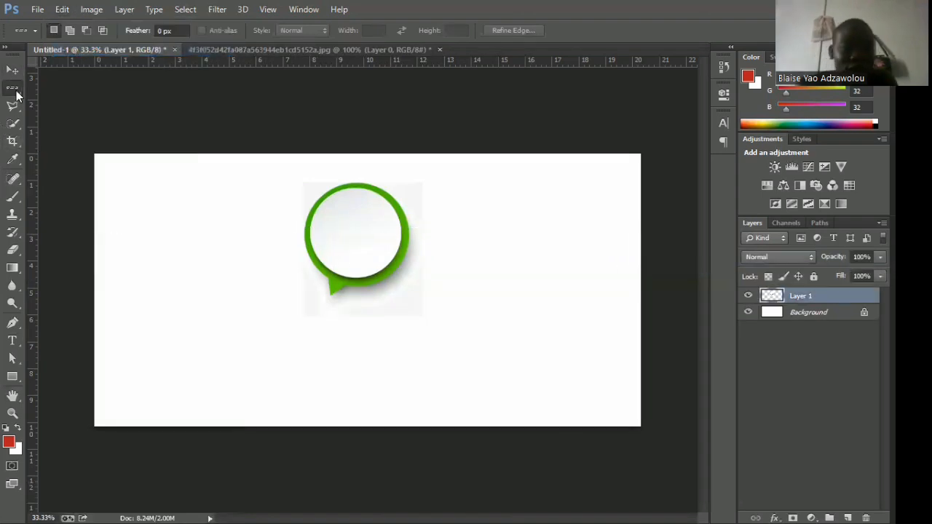
# Outline a five-sided area about 3 by 2 cm in the bubble's white circle with the Polygonal Lasso tool and delete it from Layer 1.
pyautogui.rightClick(16, 92)
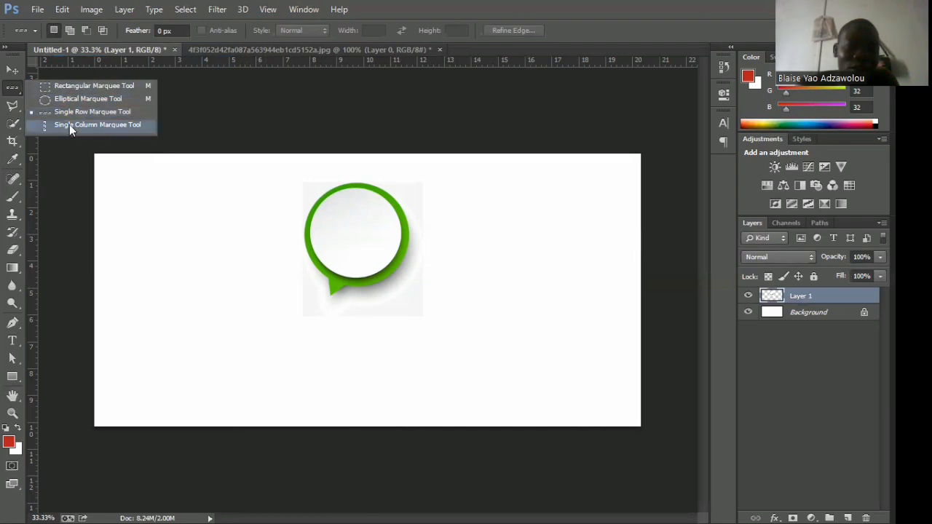
pyautogui.click(12, 107)
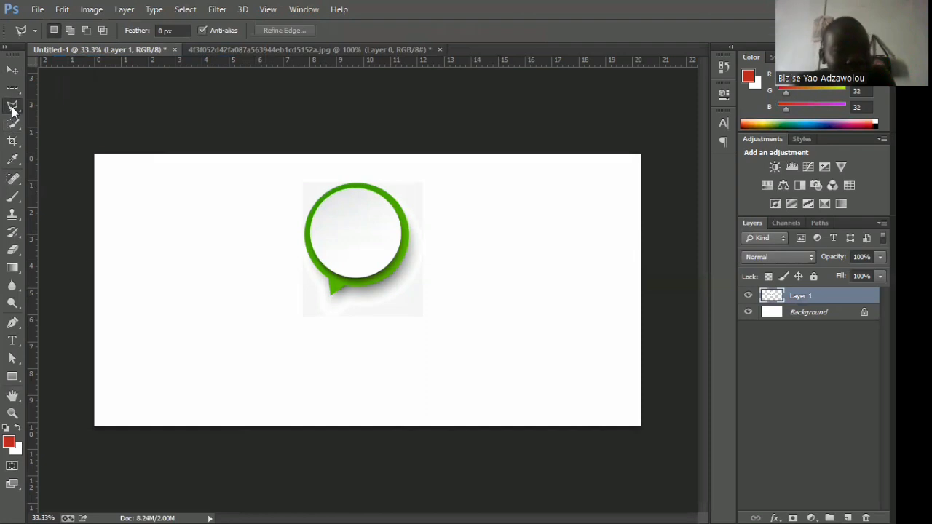
pyautogui.rightClick(13, 107)
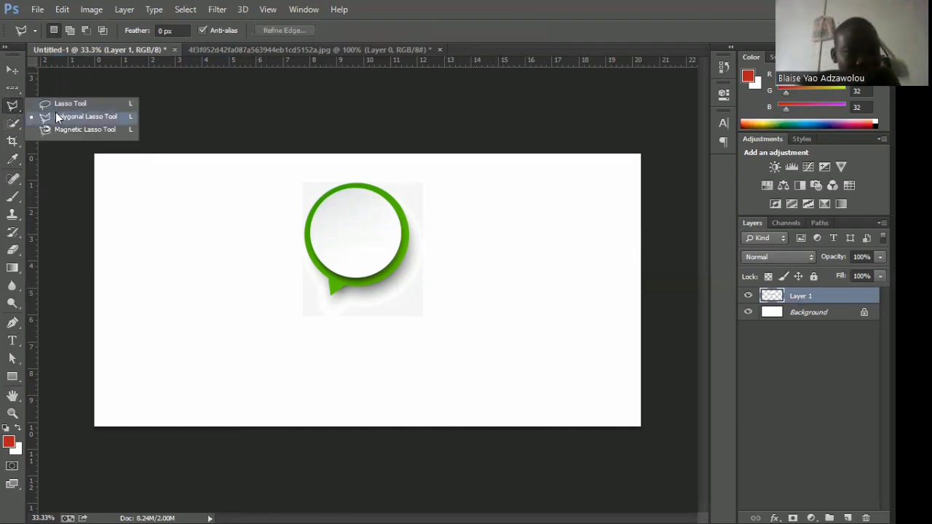
pyautogui.click(321, 212)
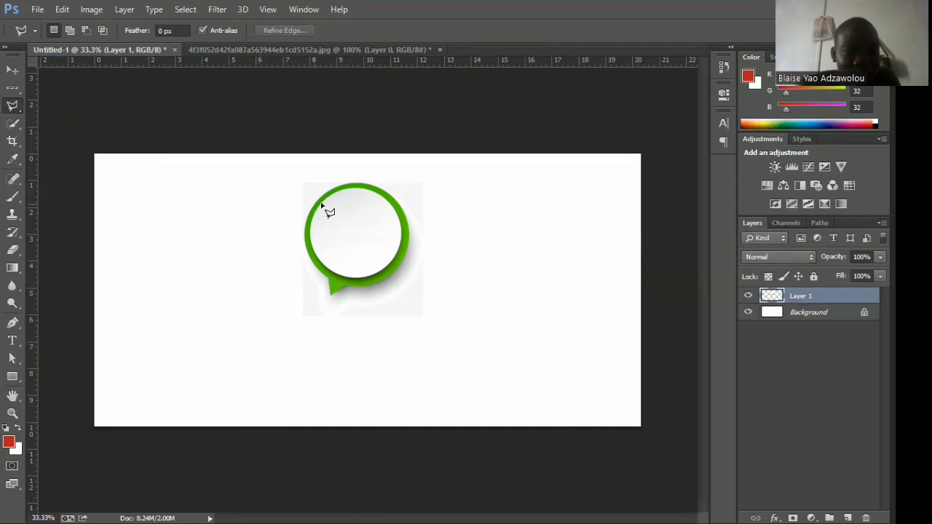
pyautogui.click(390, 209)
pyautogui.click(391, 257)
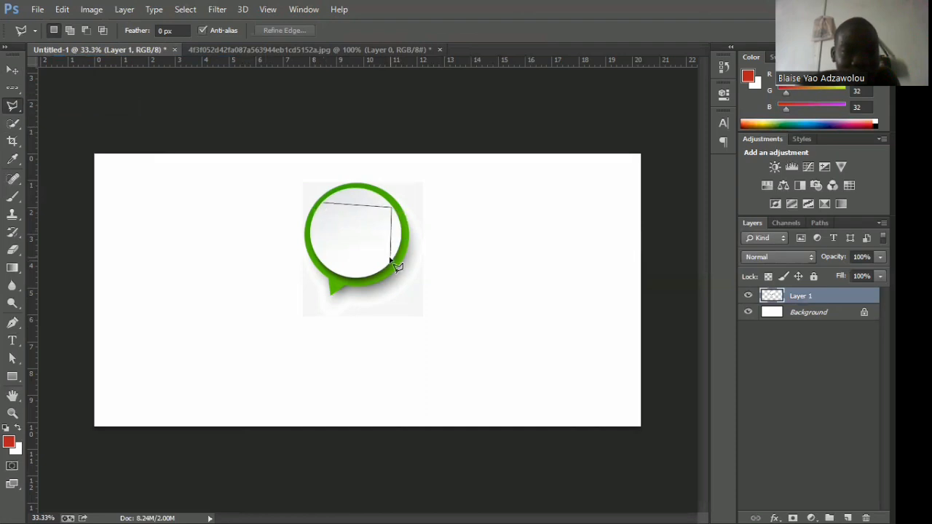
pyautogui.click(345, 258)
pyautogui.click(312, 249)
pyautogui.click(323, 204)
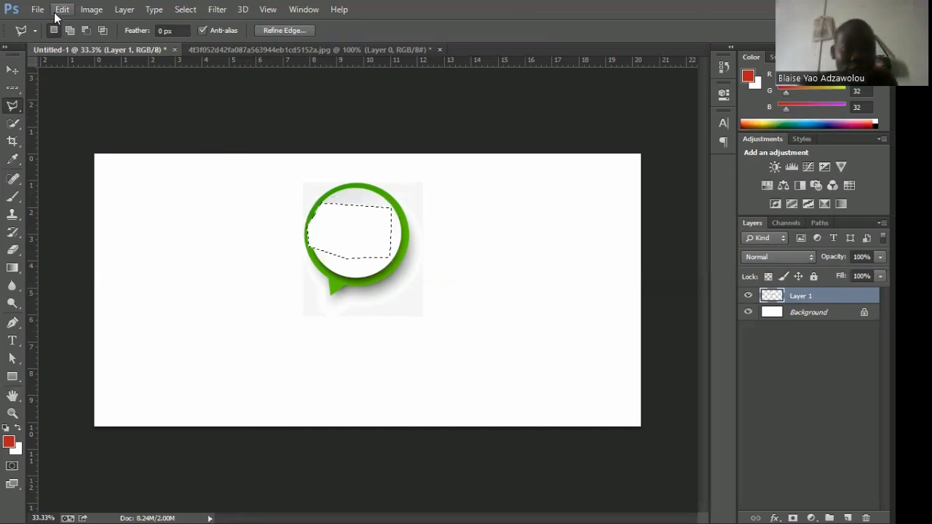
# Undo the deletion of the polygonal area and clear the selection.
pyautogui.click(61, 9)
pyautogui.click(69, 22)
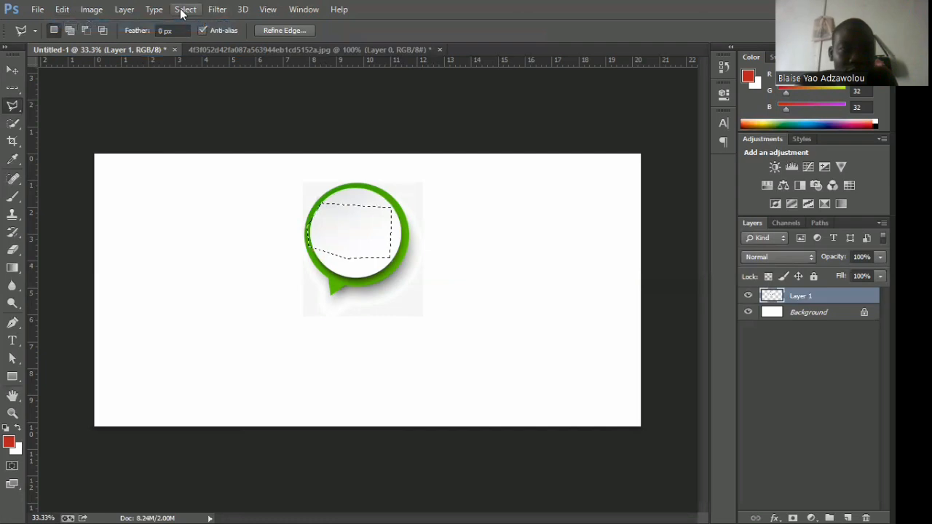
pyautogui.hotkey('ctrl', 'd')
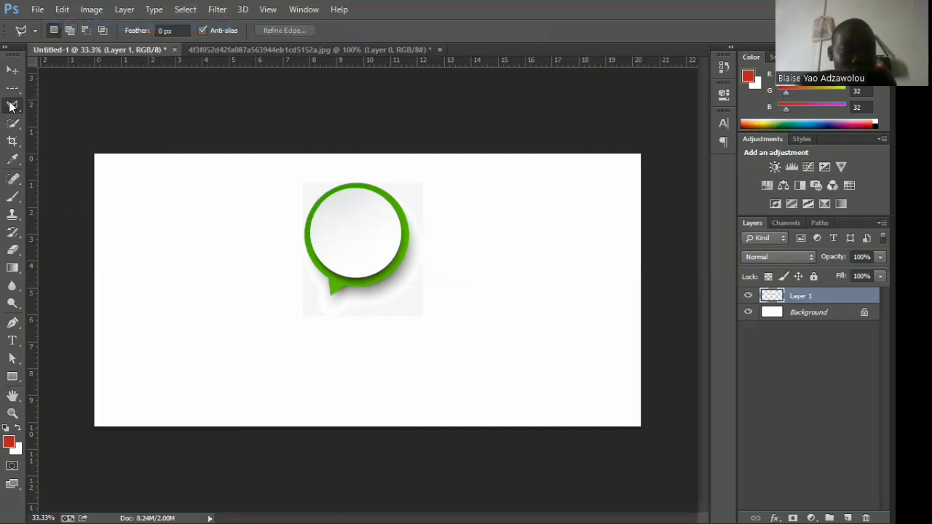
# Draw a freehand Lasso selection about 3 by 2 cm inside the bubble's white circle and clear it.
pyautogui.click(10, 128)
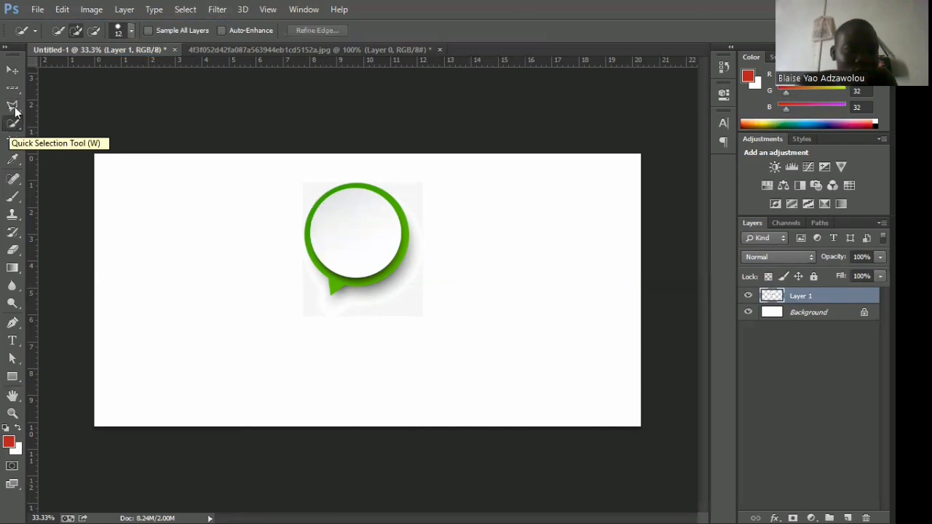
pyautogui.click(15, 107)
pyautogui.rightClick(16, 106)
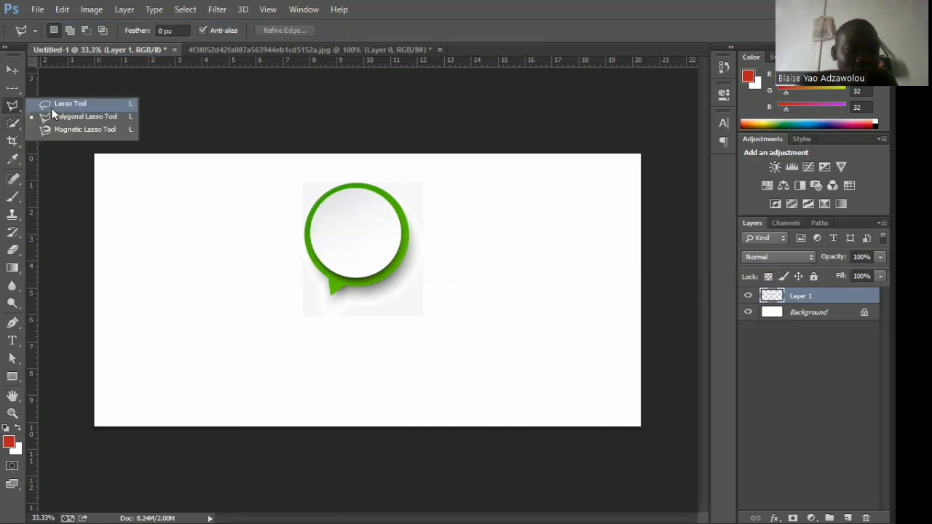
pyautogui.click(64, 104)
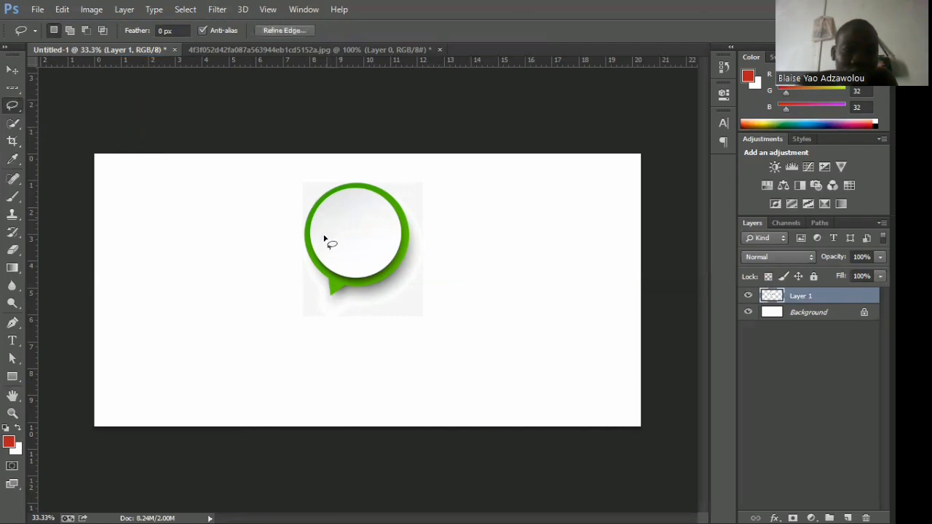
pyautogui.moveTo(329, 260)
pyautogui.mouseDown()
pyautogui.moveTo(322, 227)
pyautogui.moveTo(353, 212)
pyautogui.moveTo(397, 242)
pyautogui.moveTo(393, 253)
pyautogui.moveTo(327, 262)
pyautogui.mouseUp()
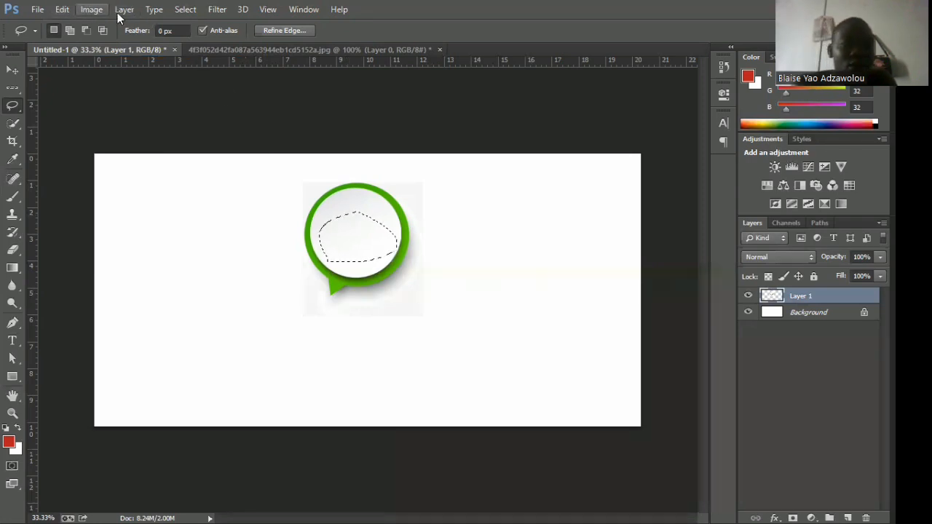
pyautogui.hotkey('ctrl', 'd')
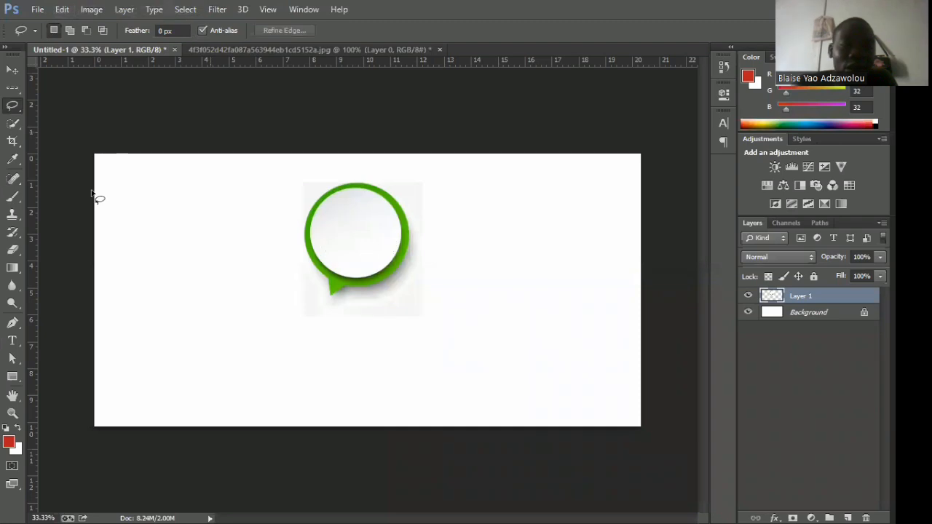
# Select the bubble's white circle with the Quick Selection tool, delete it from Layer 1, and undo the deletion.
pyautogui.click(13, 125)
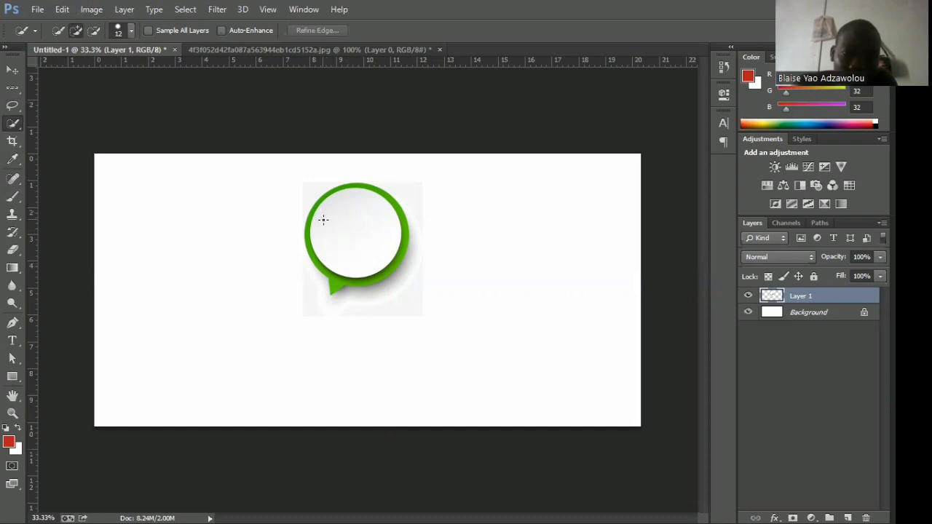
pyautogui.click(331, 248)
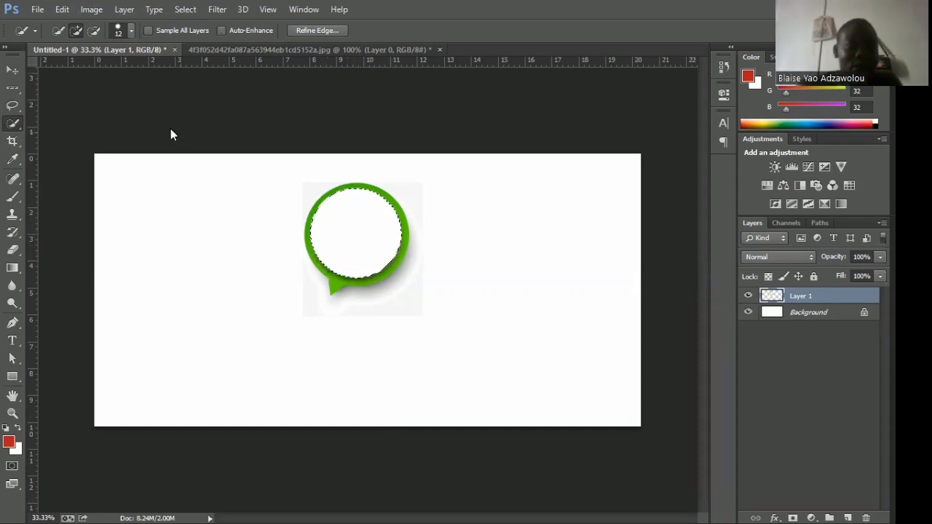
pyautogui.click(63, 11)
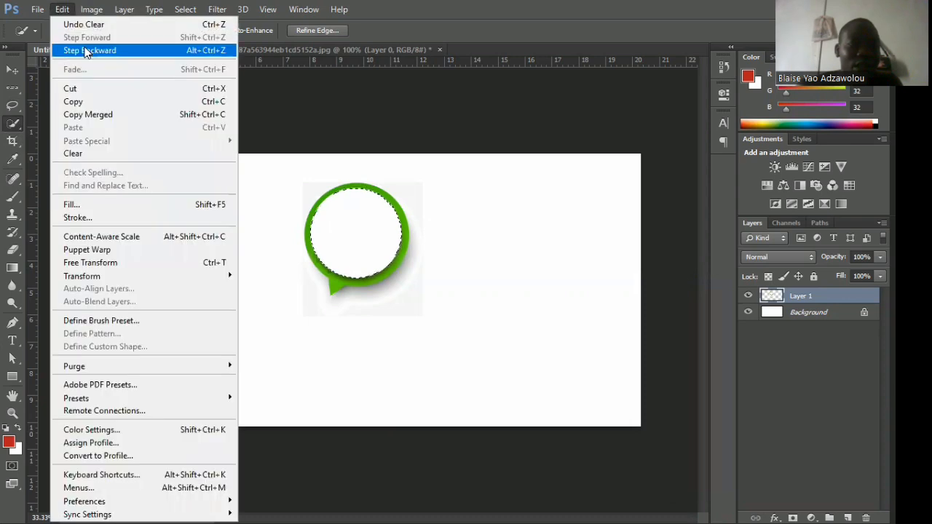
pyautogui.click(85, 48)
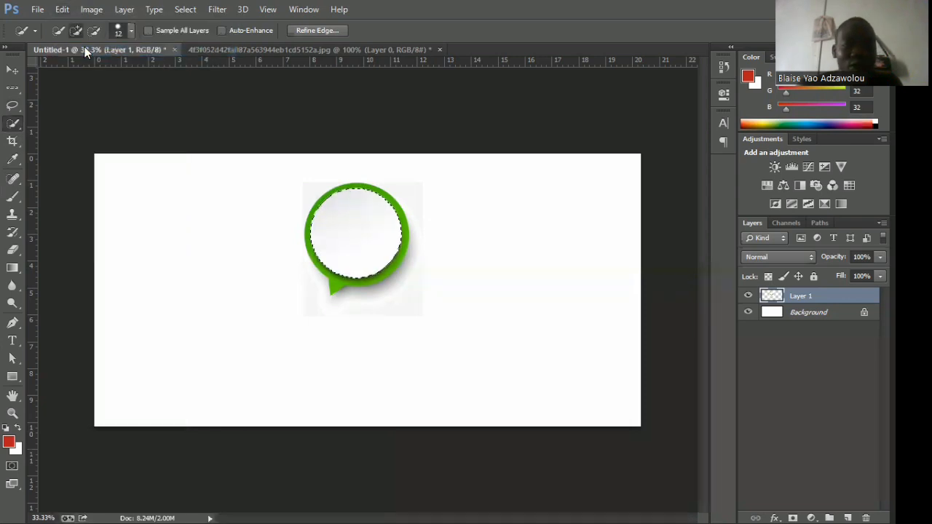
# Clear the selection and use the Magic Wand on the white circle, and after that on the grey background around the bubble.
pyautogui.click(13, 126)
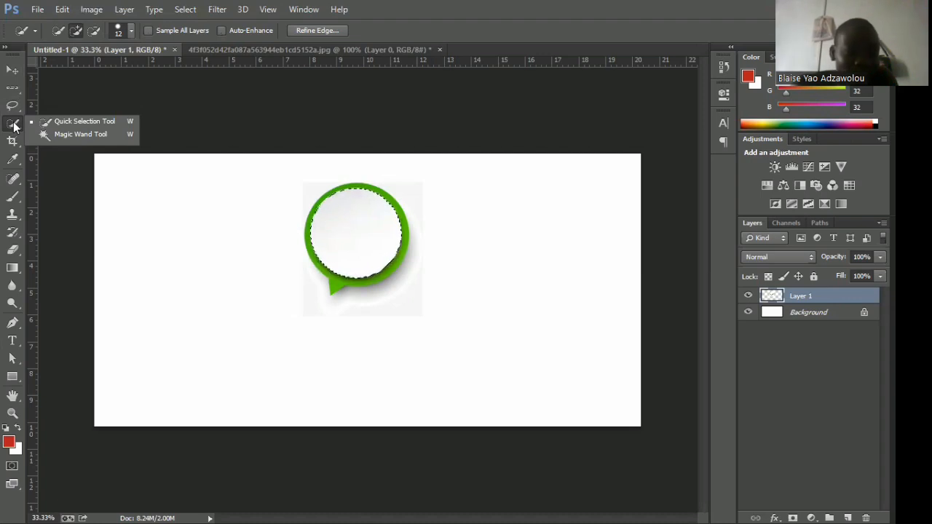
pyautogui.click(81, 136)
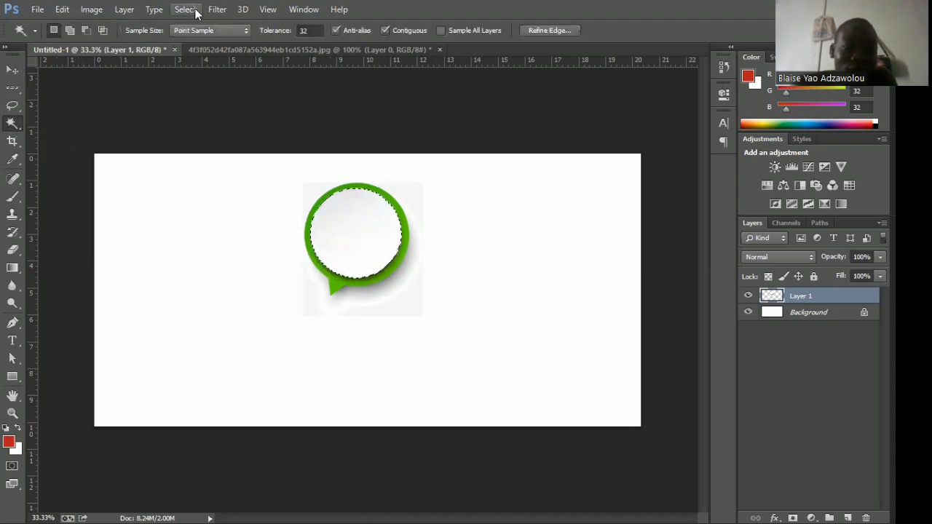
pyautogui.hotkey('ctrl', 'd')
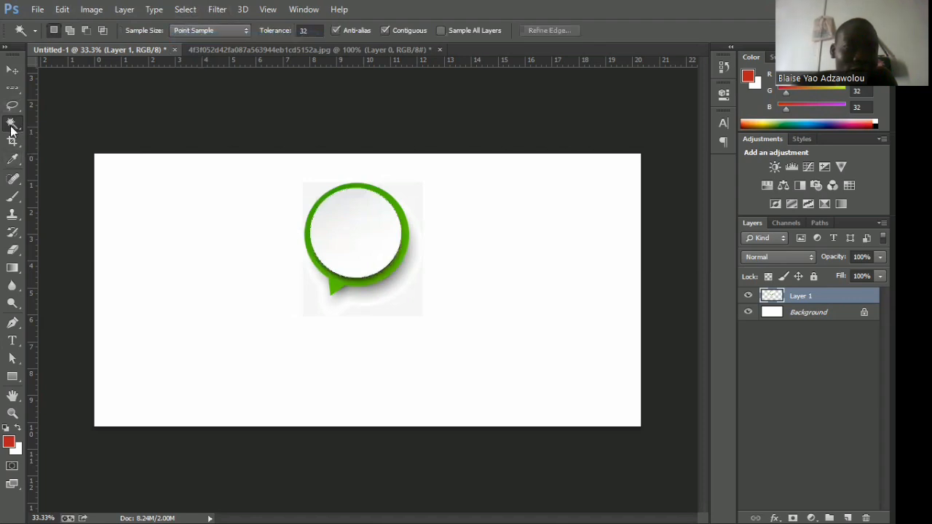
pyautogui.click(348, 234)
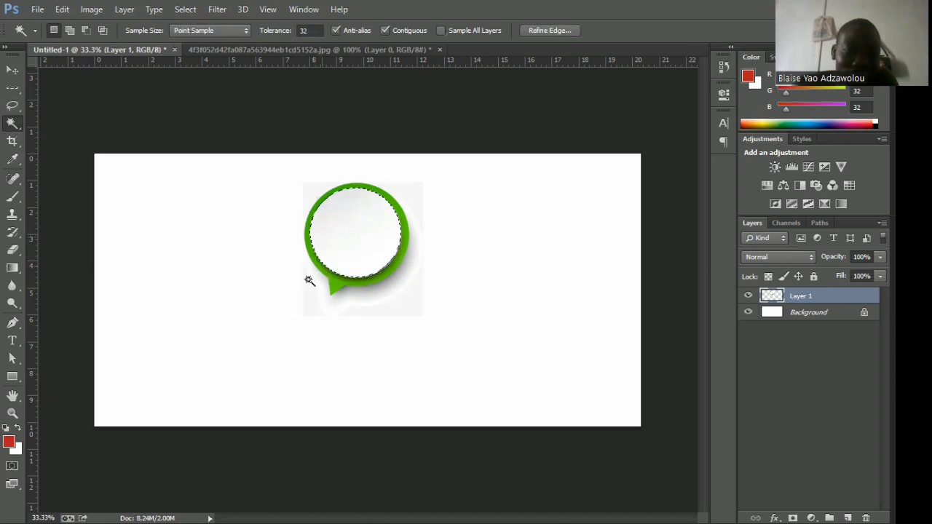
pyautogui.click(321, 293)
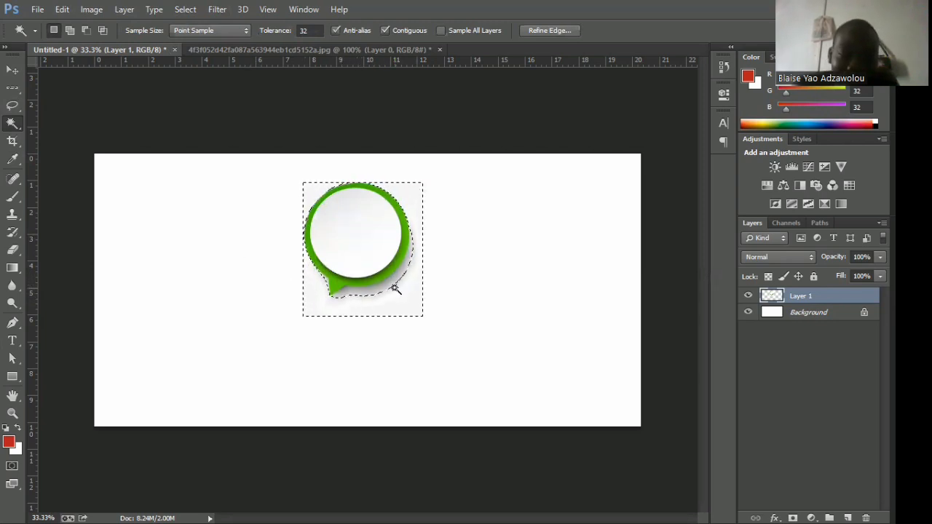
# Extend the selection over the bubble's shadow with the Quick Selection tool, delete the background and shadow from Layer 1, and deselect.
pyautogui.rightClick(16, 124)
pyautogui.click(66, 121)
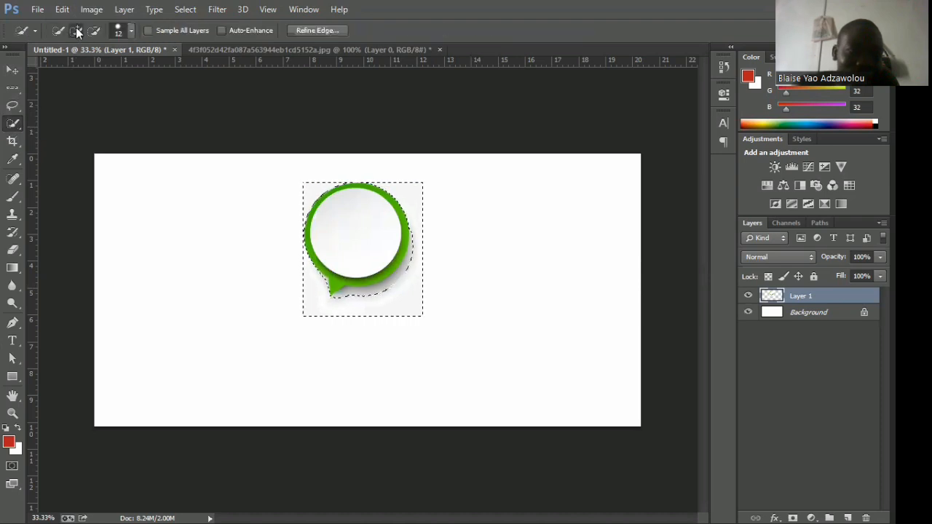
pyautogui.click(93, 30)
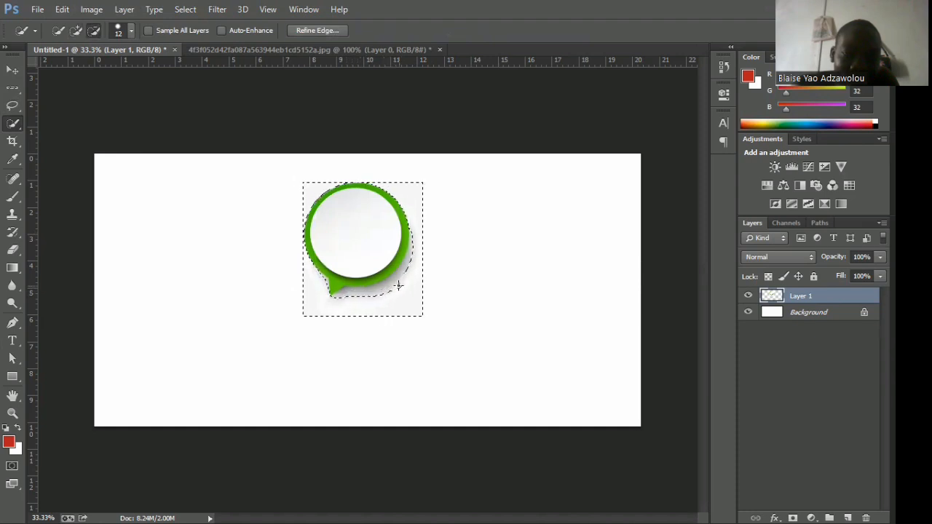
pyautogui.click(75, 30)
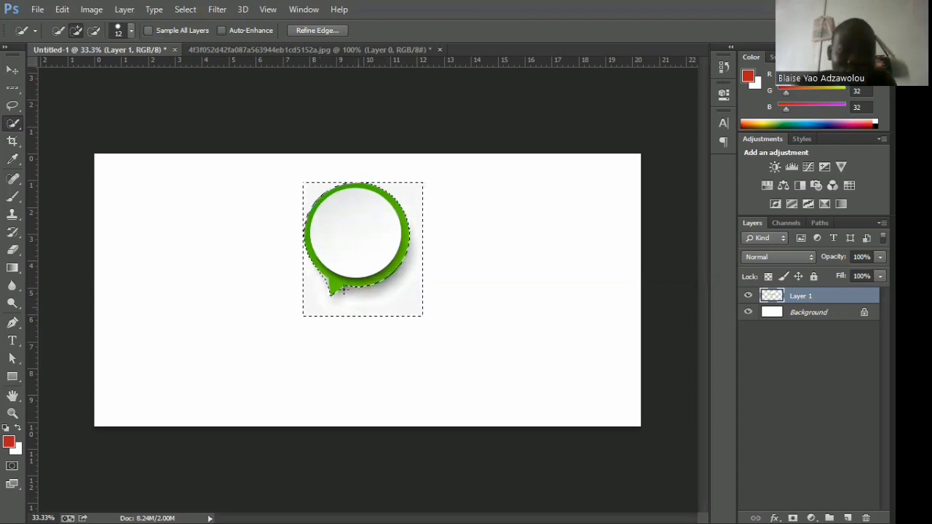
pyautogui.press('Delete')
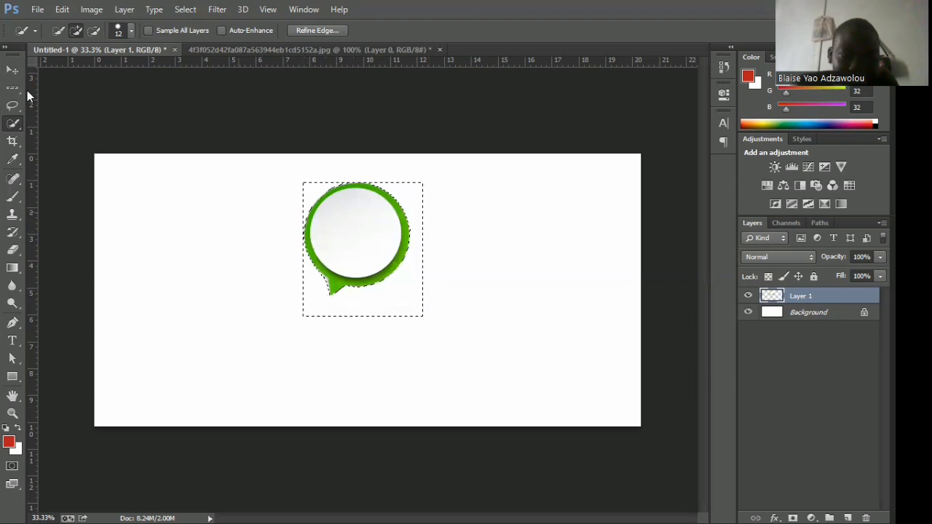
pyautogui.click(184, 10)
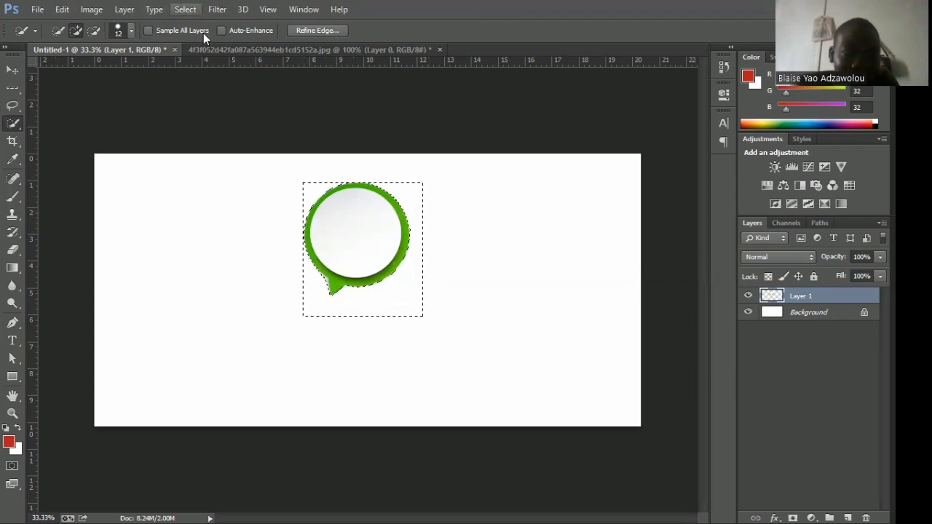
pyautogui.hotkey('ctrl', 'd')
# Move the cut-out speech bubble to about 5 cm from the canvas's left edge and 1.3 cm from its top edge, applying the transform.
pyautogui.click(13, 70)
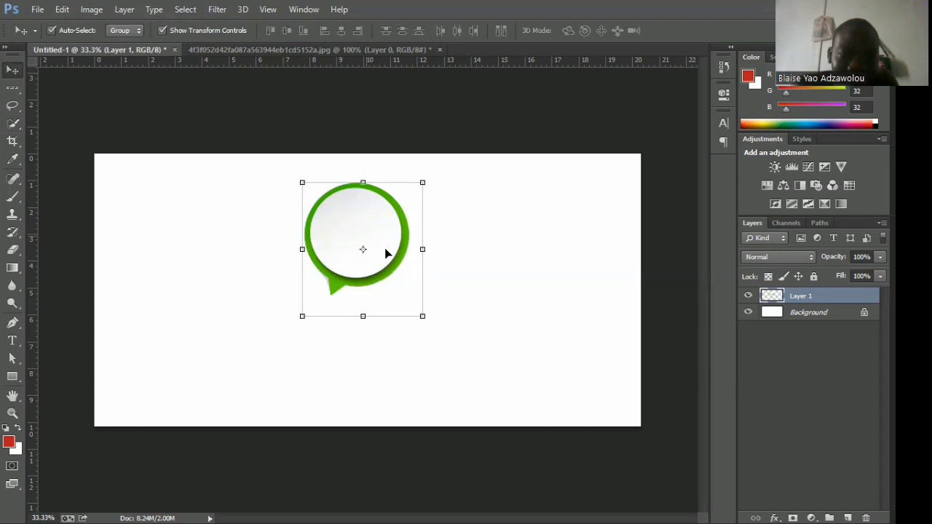
pyautogui.moveTo(339, 208); pyautogui.dragTo(359, 229)
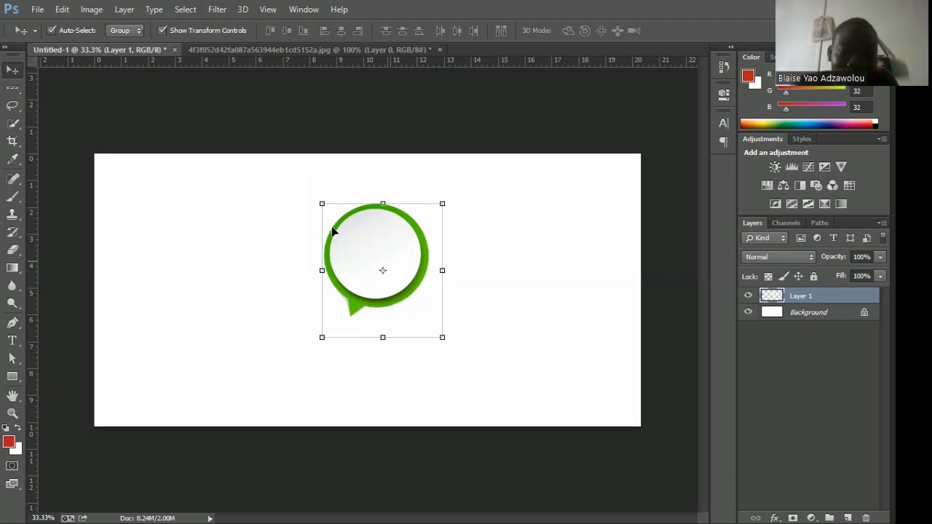
pyautogui.moveTo(333, 228); pyautogui.dragTo(322, 241)
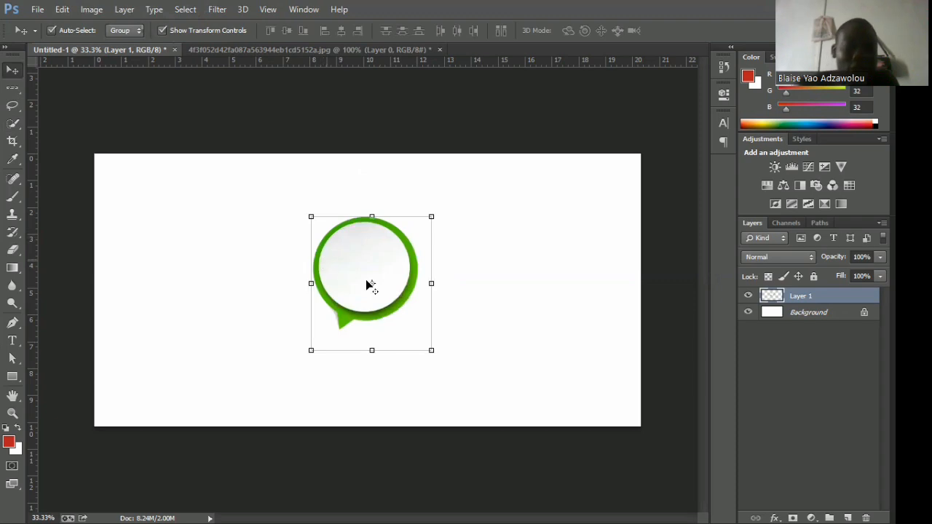
pyautogui.hotkey('ctrl', 't')
pyautogui.moveTo(350, 256); pyautogui.dragTo(270, 235)
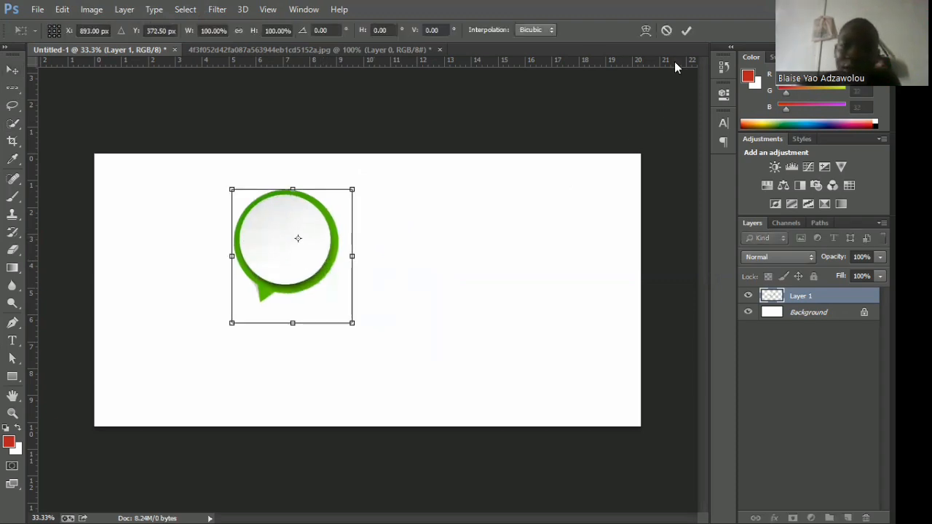
pyautogui.click(685, 31)
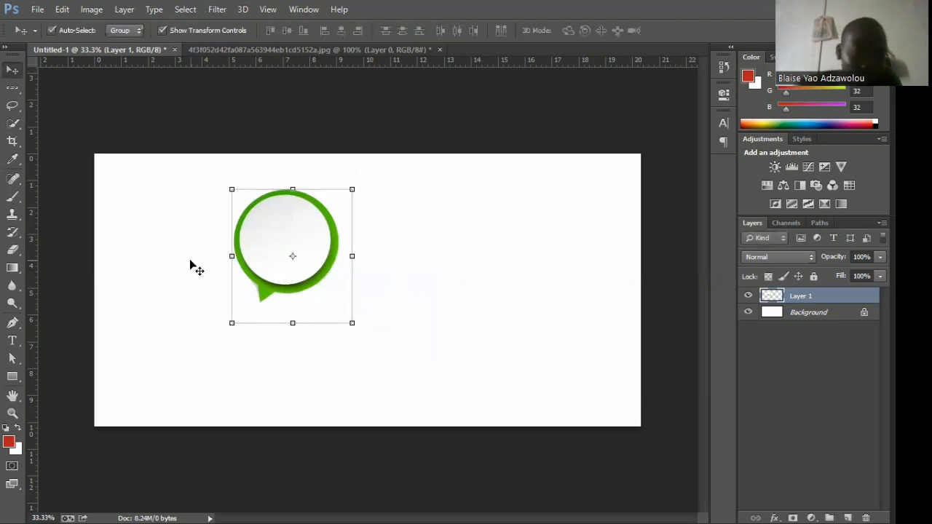
# Try pulling the crop frame inward from the canvas's upper-left corner, restore it to the full canvas, and commit the crop.
pyautogui.click(14, 125)
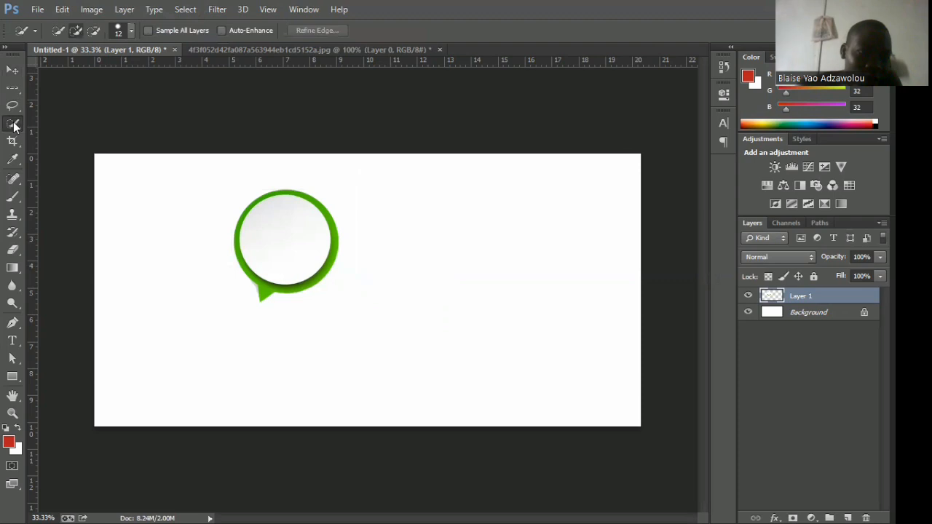
pyautogui.click(12, 141)
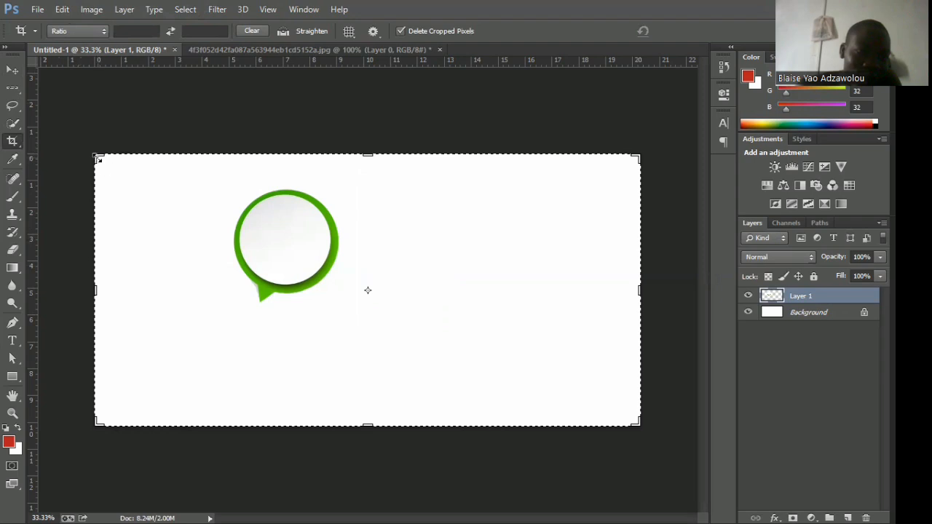
pyautogui.moveTo(97, 158); pyautogui.dragTo(122, 175)
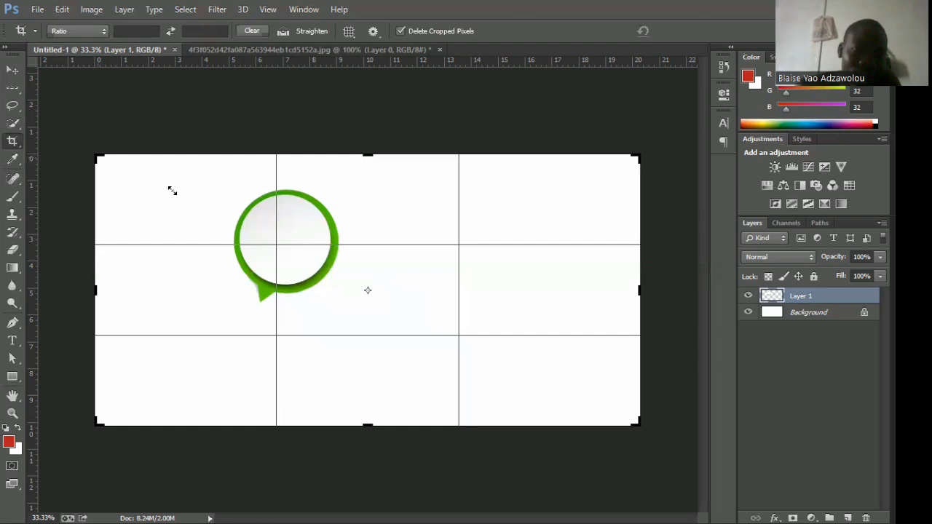
pyautogui.click(94, 156)
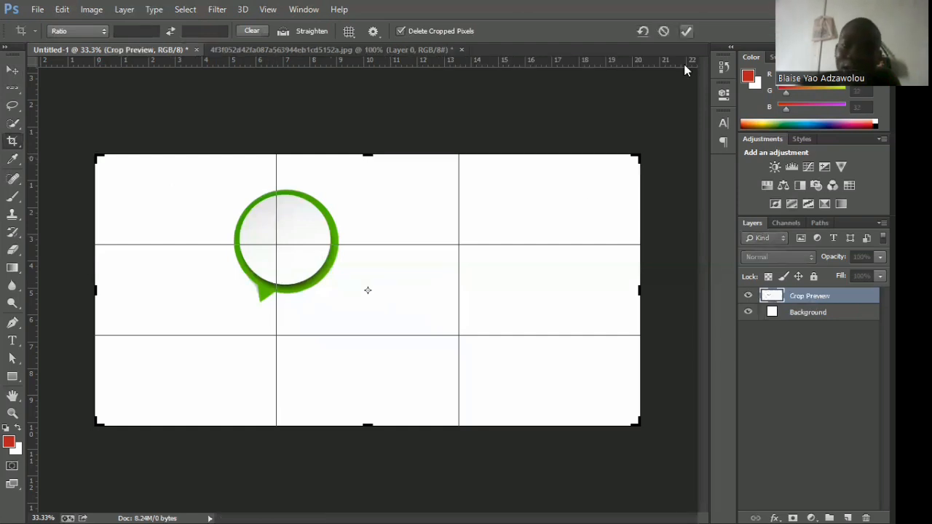
pyautogui.press('Return')
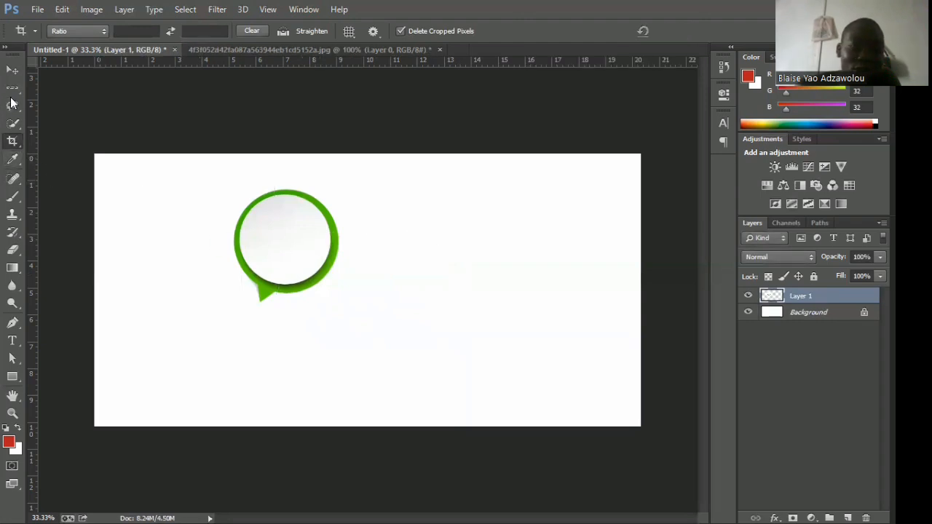
pyautogui.click(11, 70)
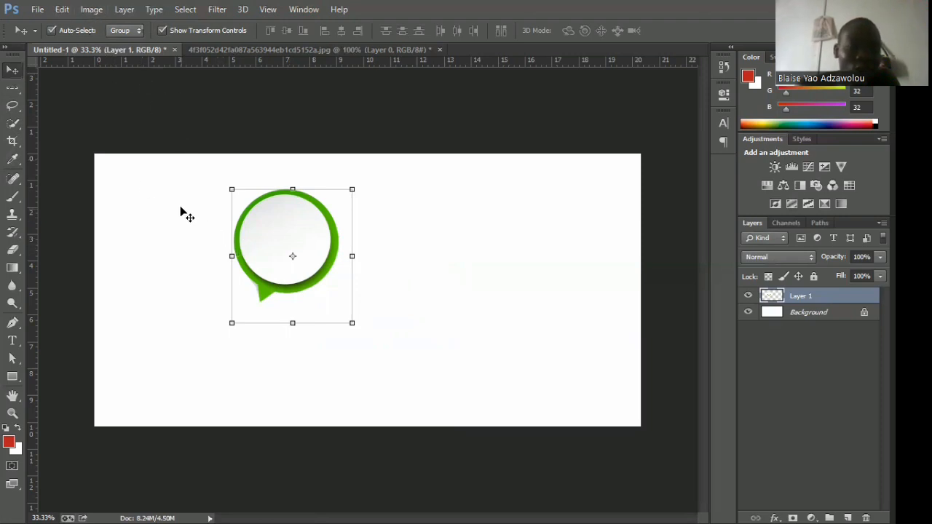
pyautogui.click(91, 11)
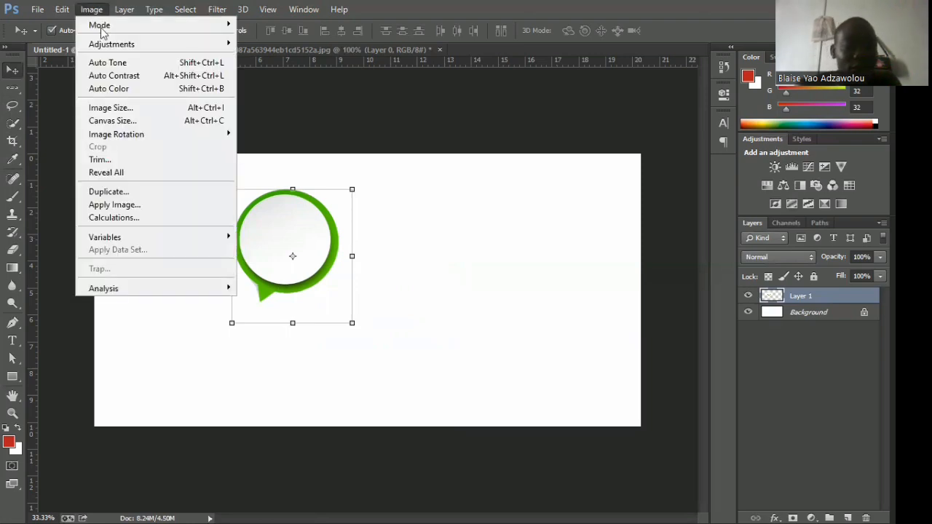
pyautogui.click(116, 122)
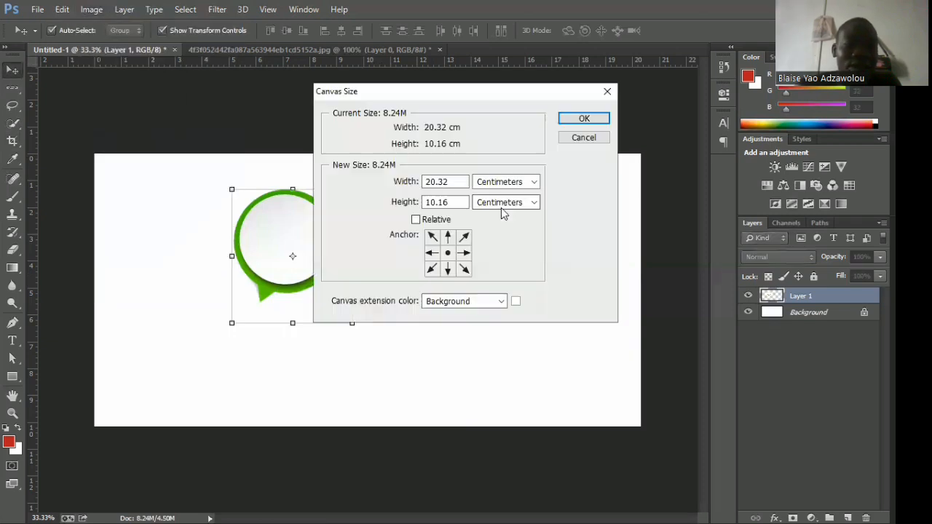
pyautogui.click(449, 202)
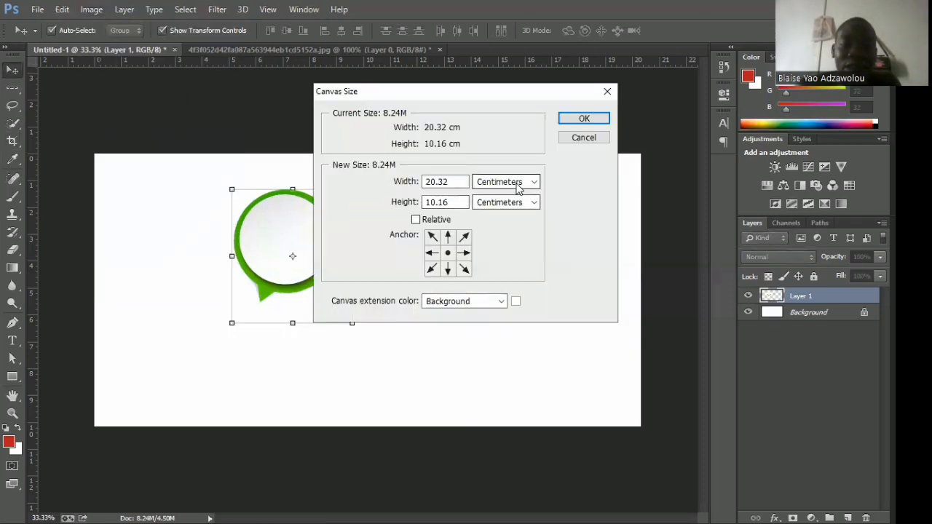
pyautogui.click(509, 181)
pyautogui.click(487, 217)
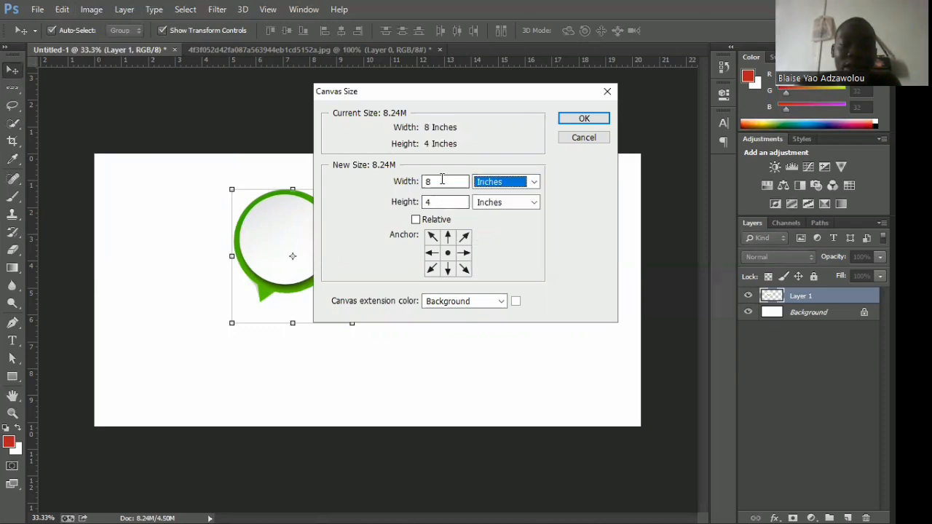
pyautogui.moveTo(441, 202); pyautogui.dragTo(412, 183)
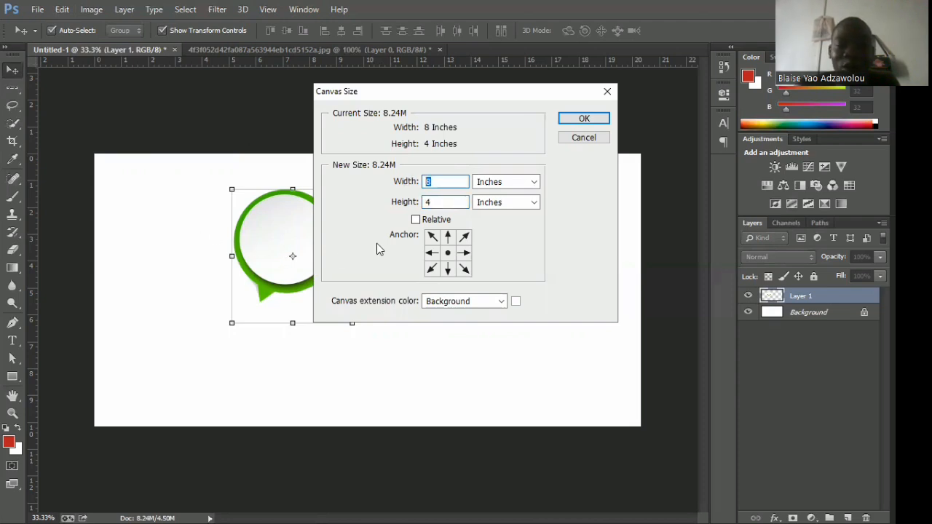
pyautogui.moveTo(434, 202)
pyautogui.mouseDown()
pyautogui.moveTo(402, 203)
pyautogui.moveTo(420, 183)
pyautogui.moveTo(416, 200)
pyautogui.mouseUp()
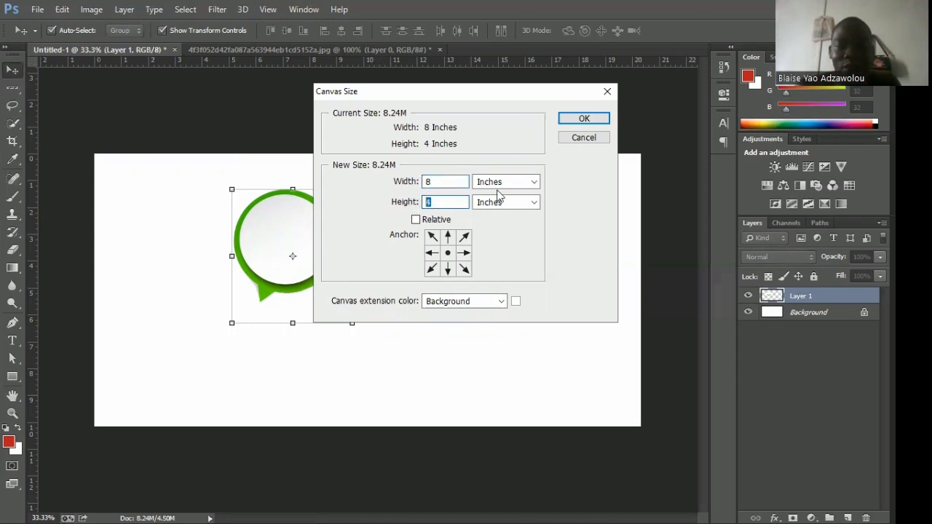
pyautogui.click(588, 139)
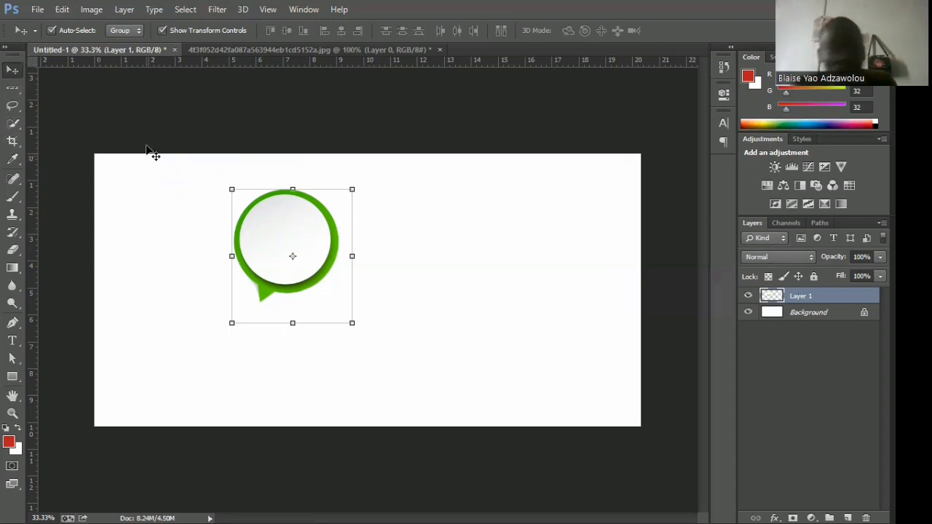
# Resize the canvas to 10 inches wide and 5 inches high.
pyautogui.click(90, 10)
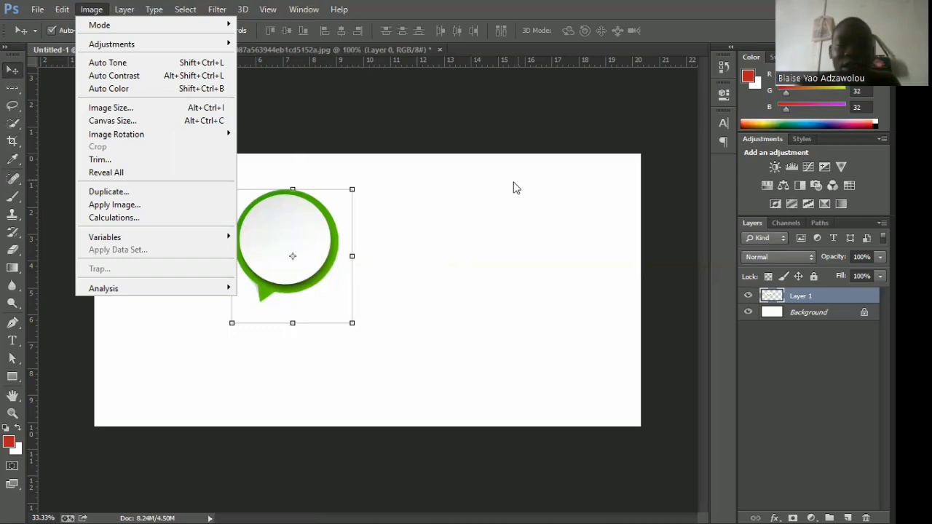
pyautogui.click(153, 120)
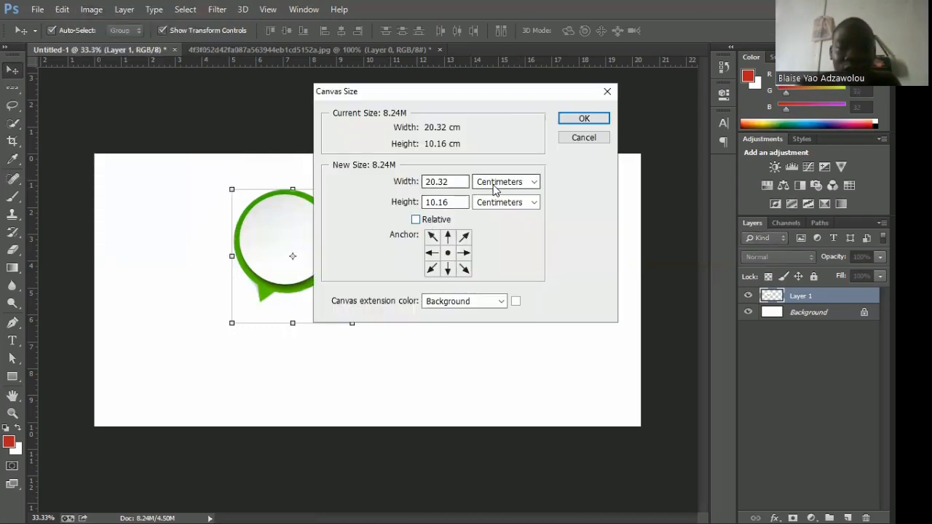
pyautogui.click(502, 182)
pyautogui.click(496, 218)
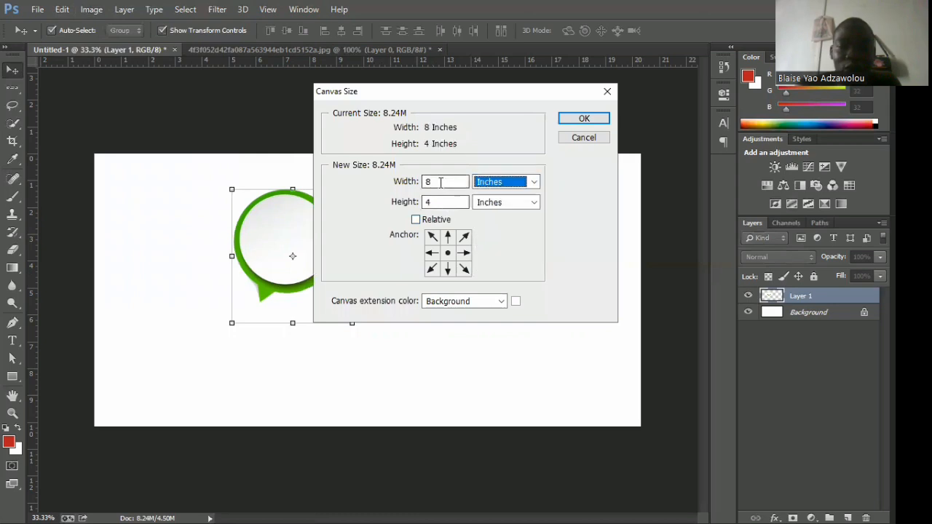
pyautogui.hotkey('shift', 'Tab')
pyautogui.write('10')
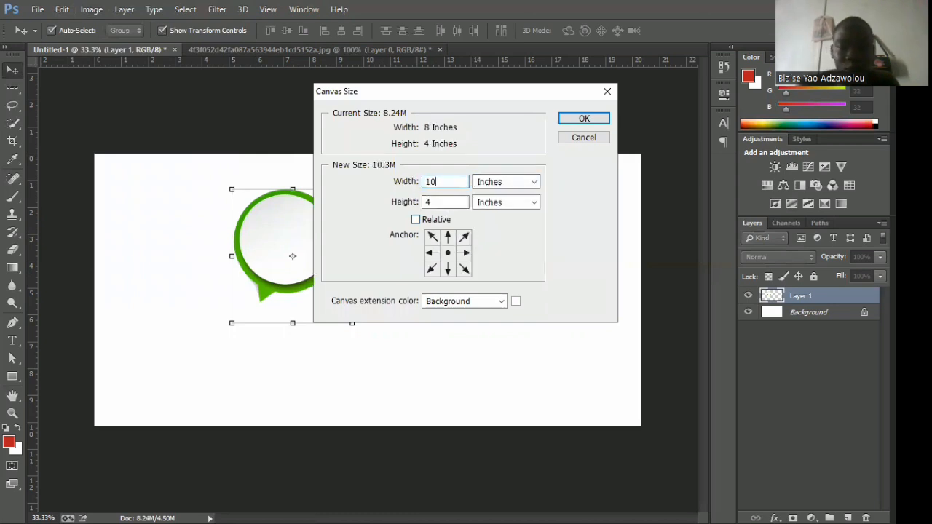
pyautogui.doubleClick(446, 202)
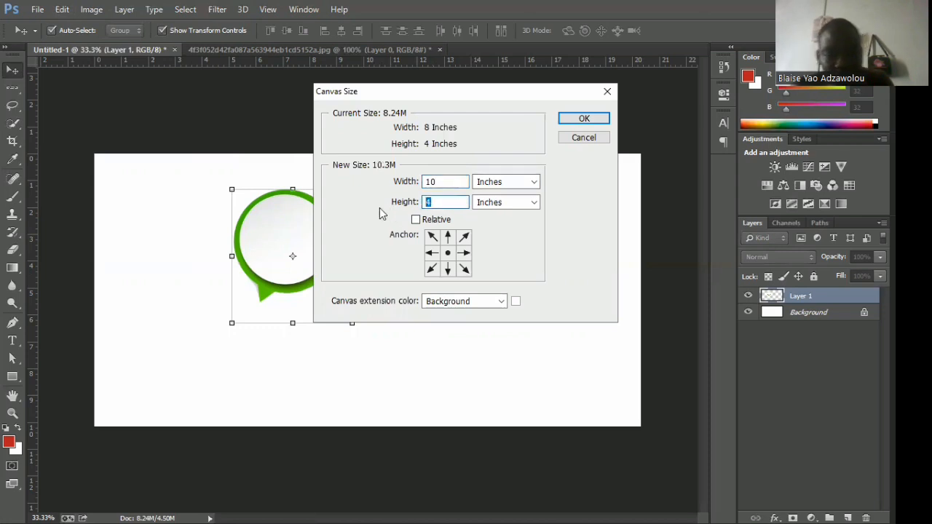
pyautogui.write('4')
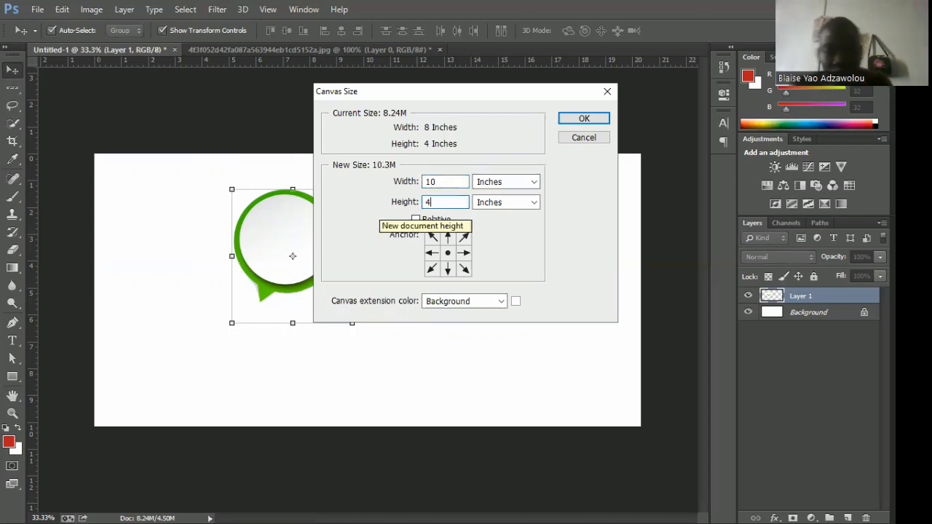
pyautogui.press('BackSpace')
pyautogui.write('5')
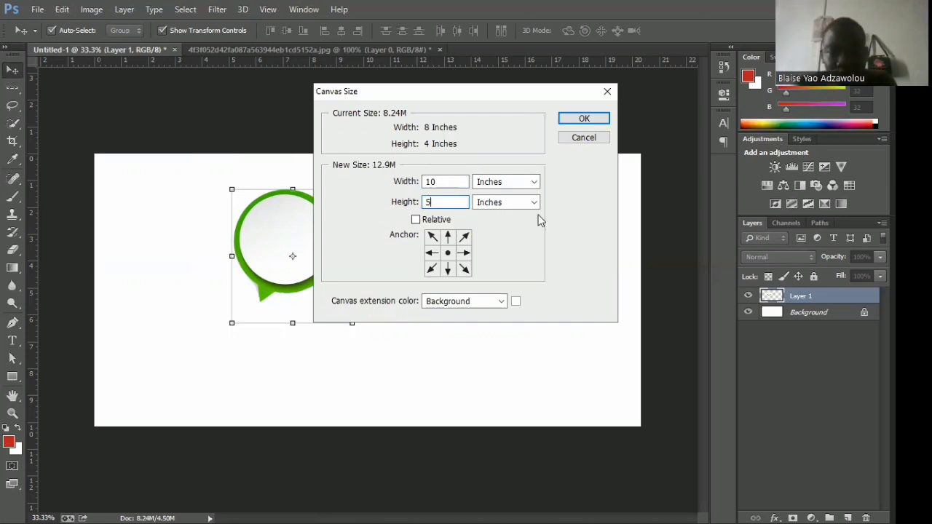
pyautogui.click(580, 119)
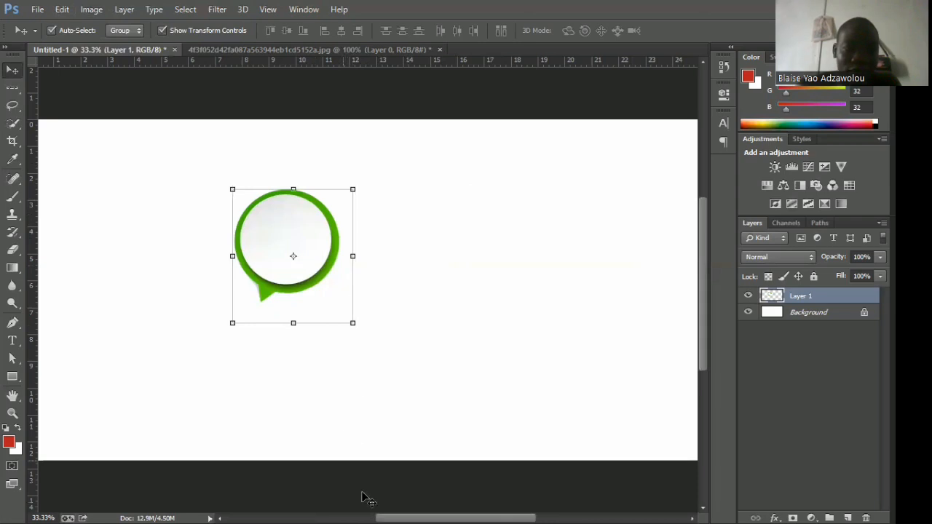
pyautogui.moveTo(386, 515)
pyautogui.mouseDown()
pyautogui.moveTo(352, 508)
pyautogui.moveTo(454, 505)
pyautogui.moveTo(393, 508)
pyautogui.mouseUp()
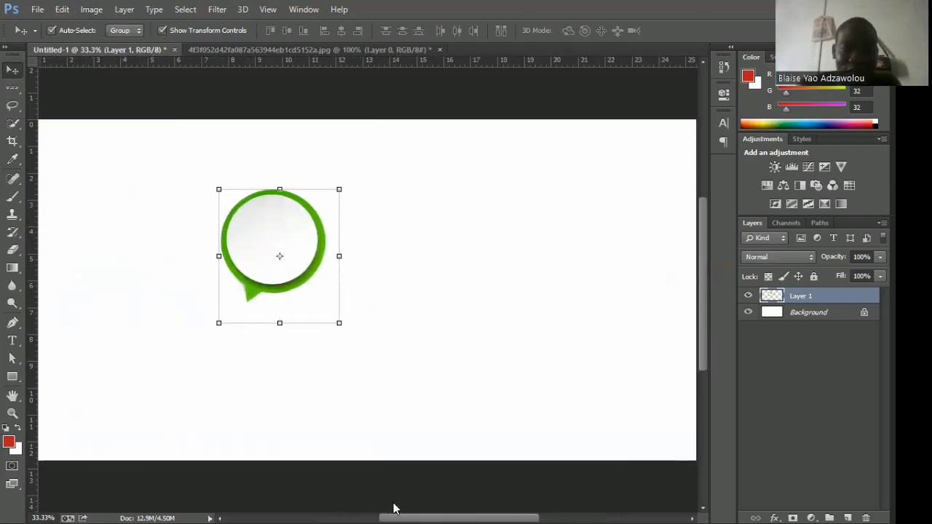
pyautogui.hotkey('ctrl', '+')
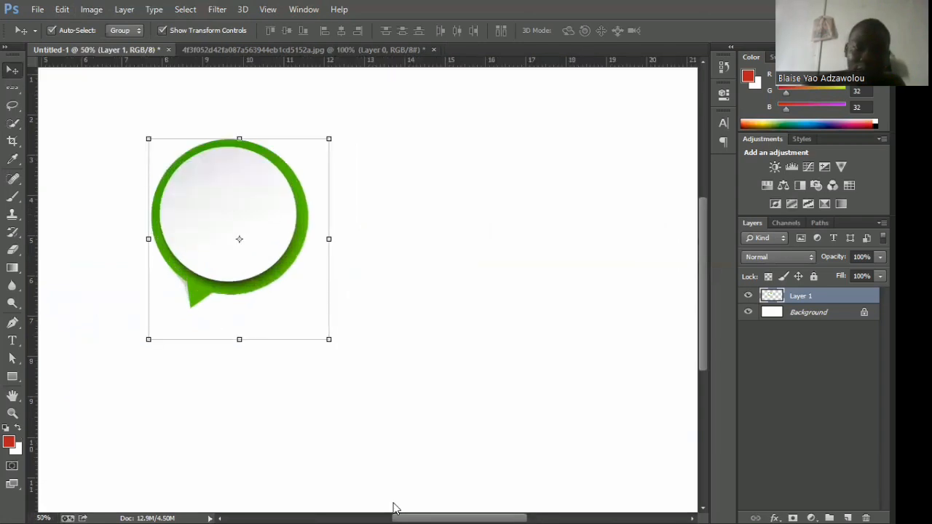
pyautogui.hotkey('ctrl', '-')
pyautogui.hotkey('ctrl', '-')
pyautogui.hotkey('ctrl', '+')
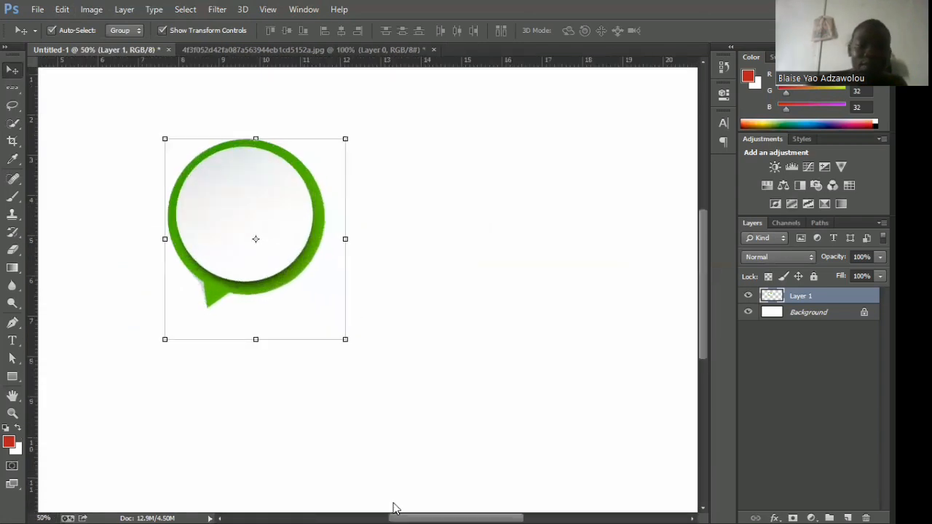
pyautogui.hotkey('ctrl', '-')
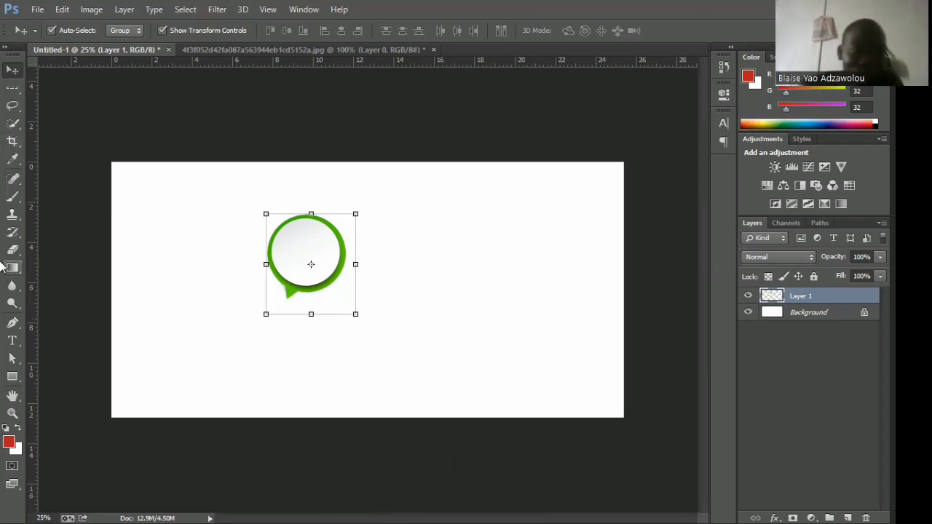
pyautogui.click(16, 160)
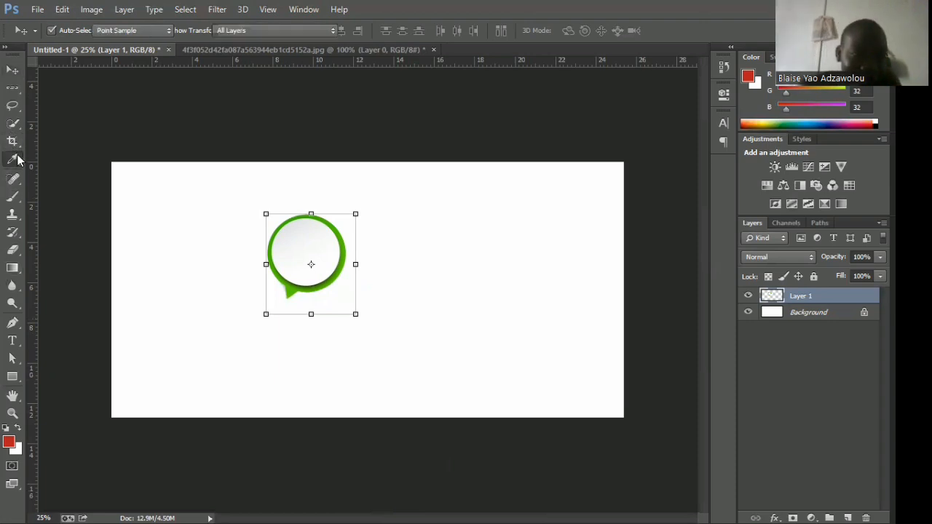
pyautogui.rightClick(6, 160)
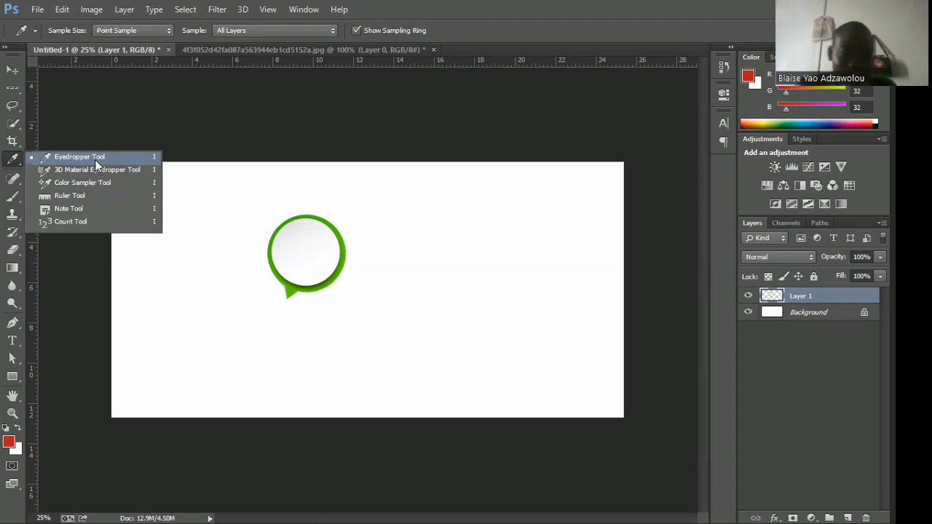
# Try the Content-Aware Spot Healing Brush on Layer 1 with short strokes across the speech bubble's green ring, all around the bubble.
pyautogui.click(11, 182)
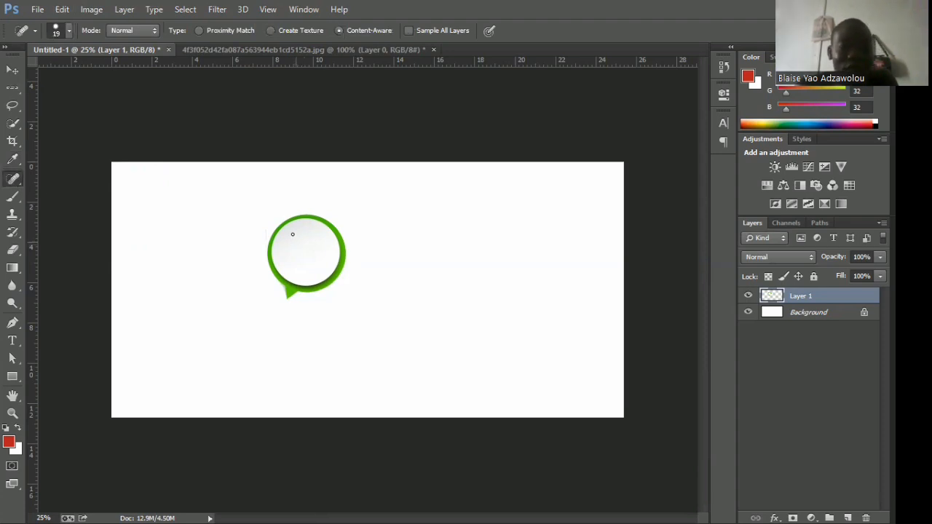
pyautogui.moveTo(291, 233); pyautogui.dragTo(345, 300)
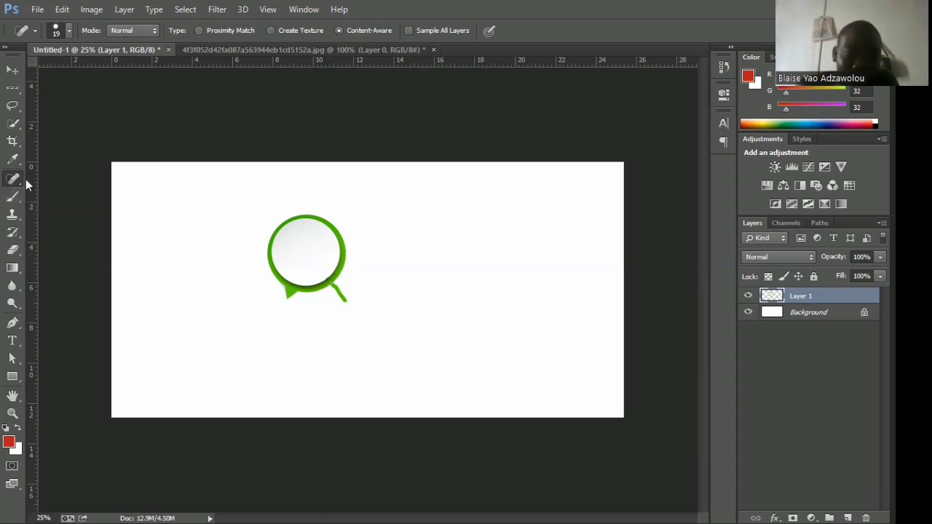
pyautogui.keyDown('shift'); pyautogui.click(405, 256); pyautogui.keyUp('shift')
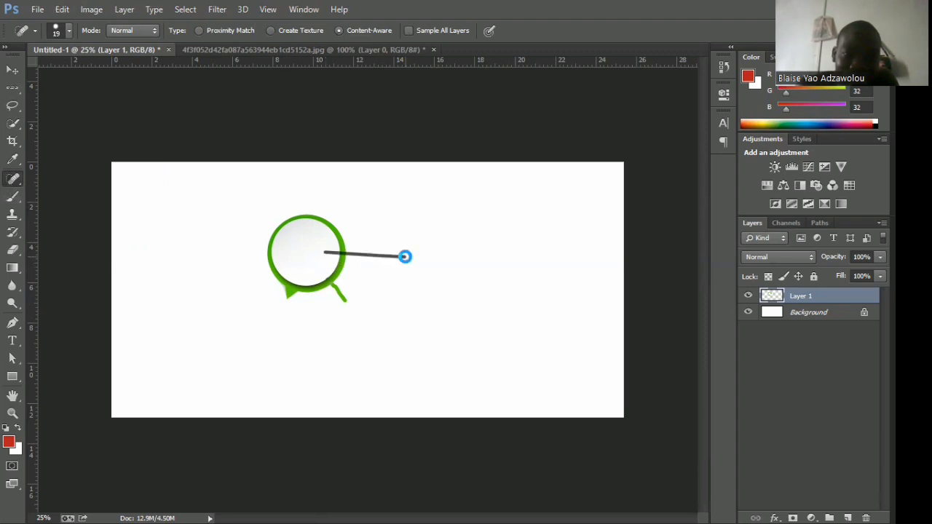
pyautogui.moveTo(329, 256); pyautogui.dragTo(371, 291)
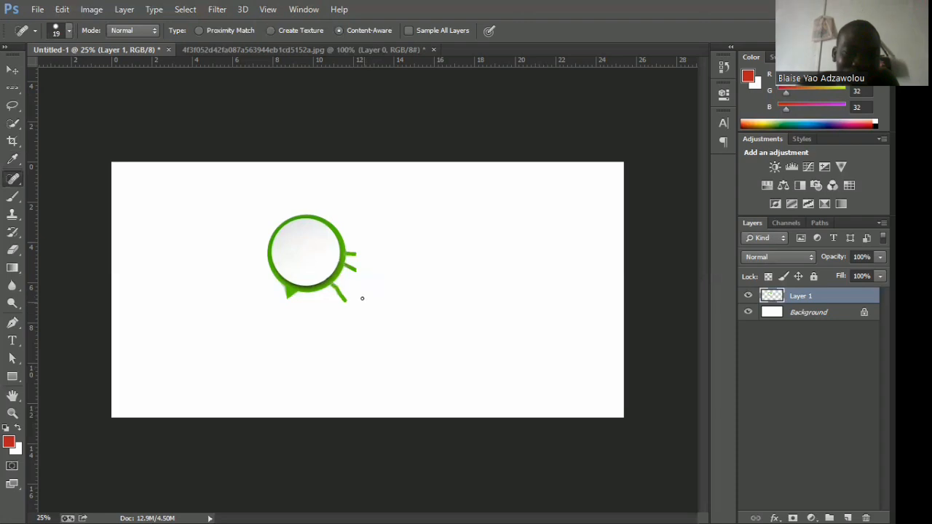
pyautogui.click(318, 226)
pyautogui.keyDown('shift'); pyautogui.click(367, 227); pyautogui.keyUp('shift')
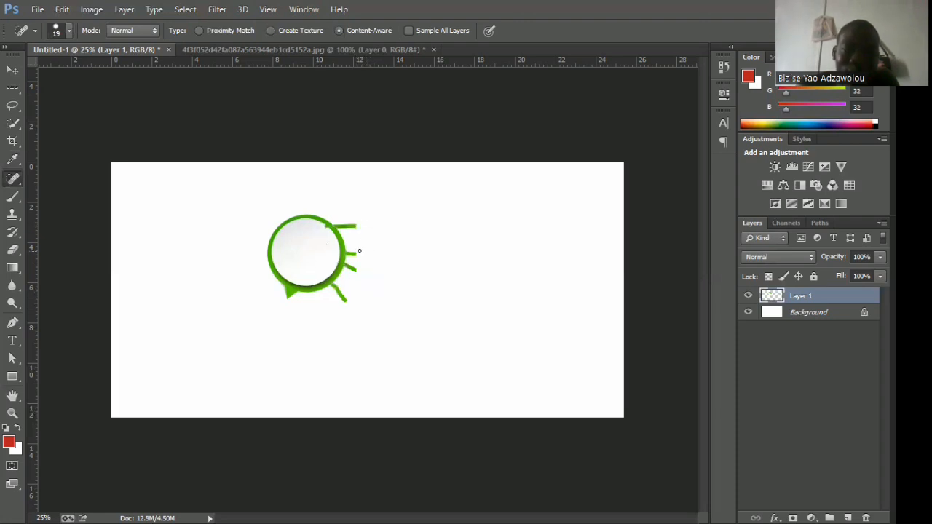
pyautogui.moveTo(328, 246)
pyautogui.mouseDown()
pyautogui.moveTo(361, 238)
pyautogui.moveTo(335, 202)
pyautogui.moveTo(291, 237)
pyautogui.moveTo(279, 225)
pyautogui.moveTo(252, 264)
pyautogui.moveTo(294, 281)
pyautogui.moveTo(270, 294)
pyautogui.moveTo(311, 308)
pyautogui.moveTo(321, 295)
pyautogui.moveTo(325, 304)
pyautogui.mouseUp()
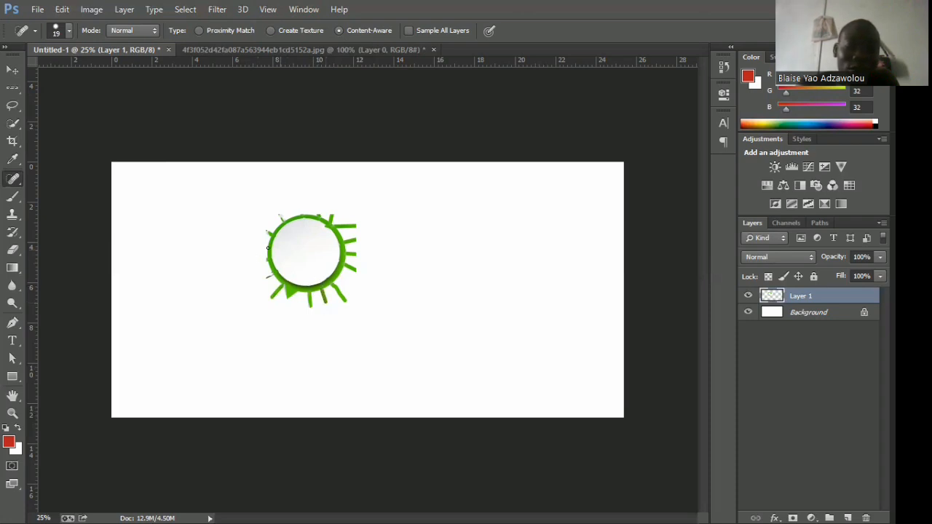
pyautogui.moveTo(268, 248)
pyautogui.mouseDown()
pyautogui.moveTo(252, 248)
pyautogui.moveTo(309, 223)
pyautogui.mouseUp()
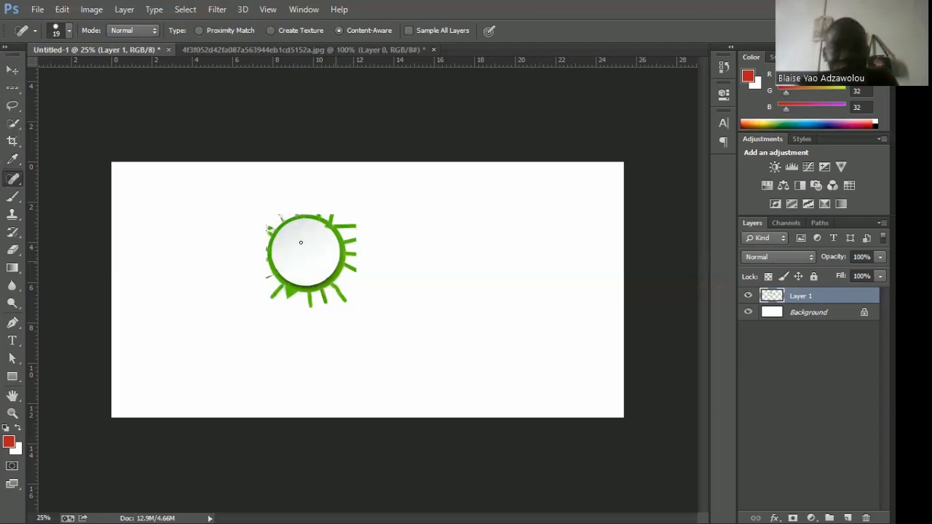
# Step backward through the history to undo all the healing strokes around the speech bubble.
pyautogui.click(64, 11)
pyautogui.click(86, 51)
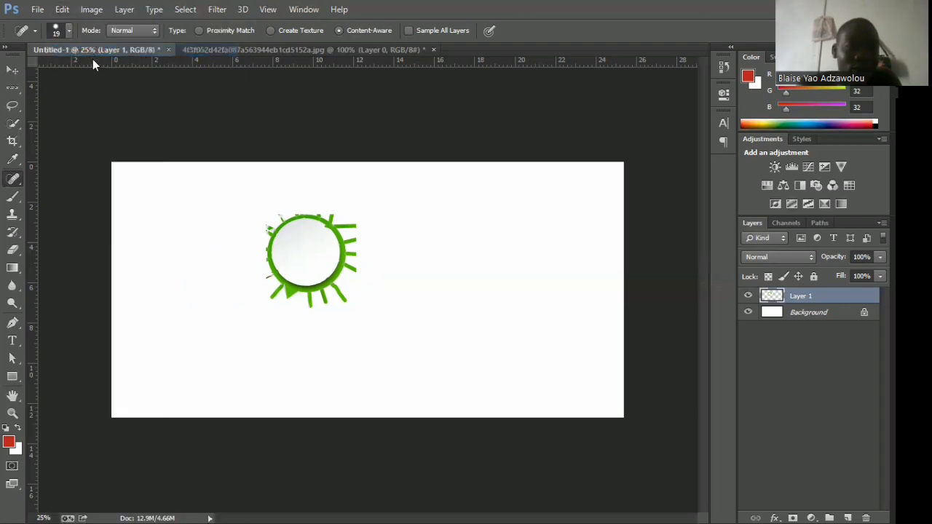
pyautogui.click(64, 11)
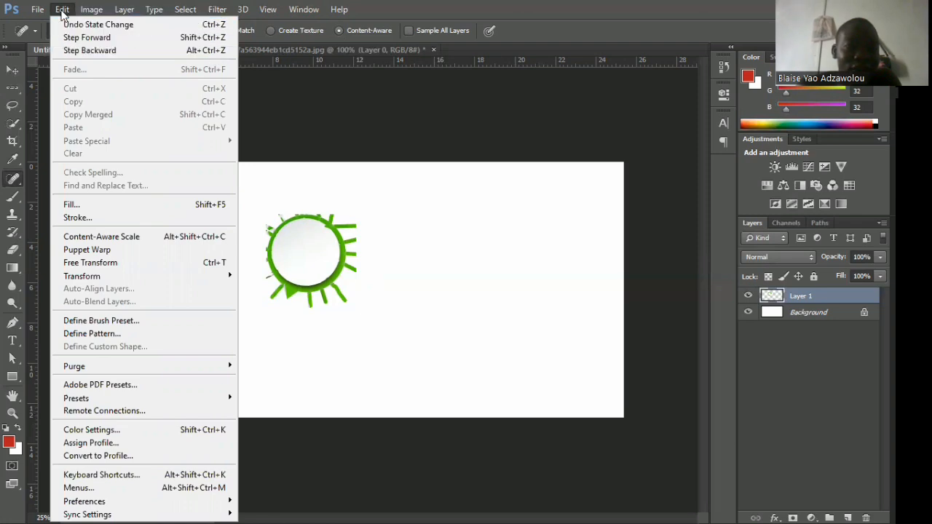
pyautogui.click(87, 49)
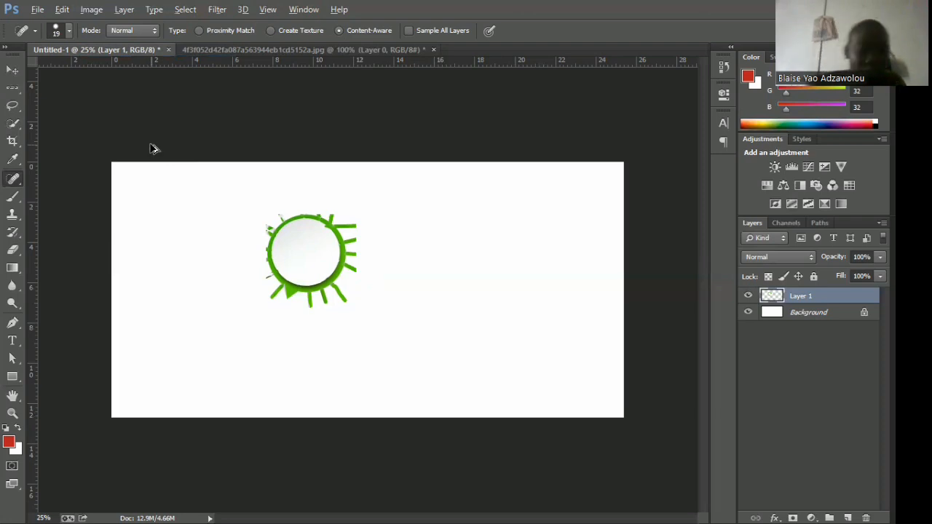
pyautogui.hotkey('ctrl', 'alt', 'z')
pyautogui.hotkey('ctrl', 'alt', 'z')
pyautogui.hotkey('ctrl', 'alt', 'z')
pyautogui.hotkey('ctrl', 'alt', 'z')
pyautogui.hotkey('ctrl', 'alt', 'z')
pyautogui.hotkey('ctrl', 'alt', 'z')
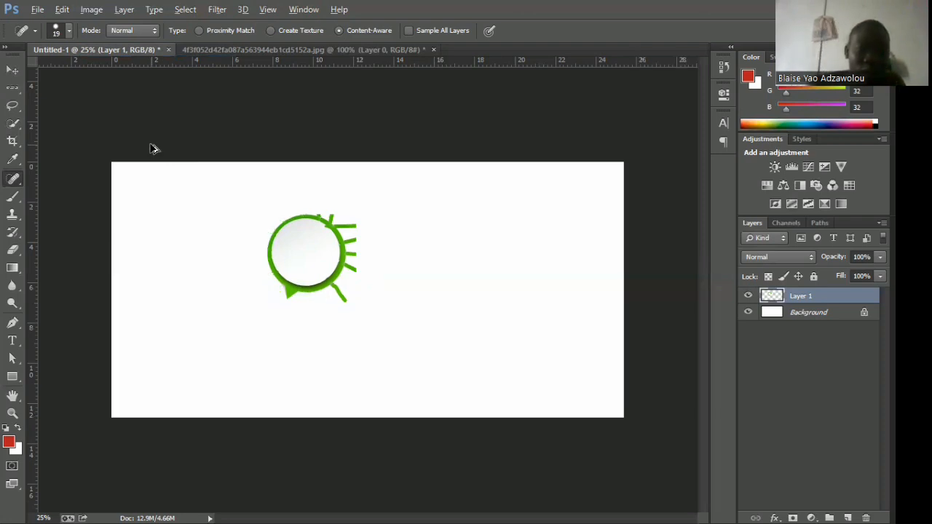
pyautogui.hotkey('ctrl', 'alt', 'z')
pyautogui.hotkey('ctrl', 'alt', 'z')
pyautogui.hotkey('ctrl', 'alt', 'z')
pyautogui.hotkey('ctrl', 'alt', 'z')
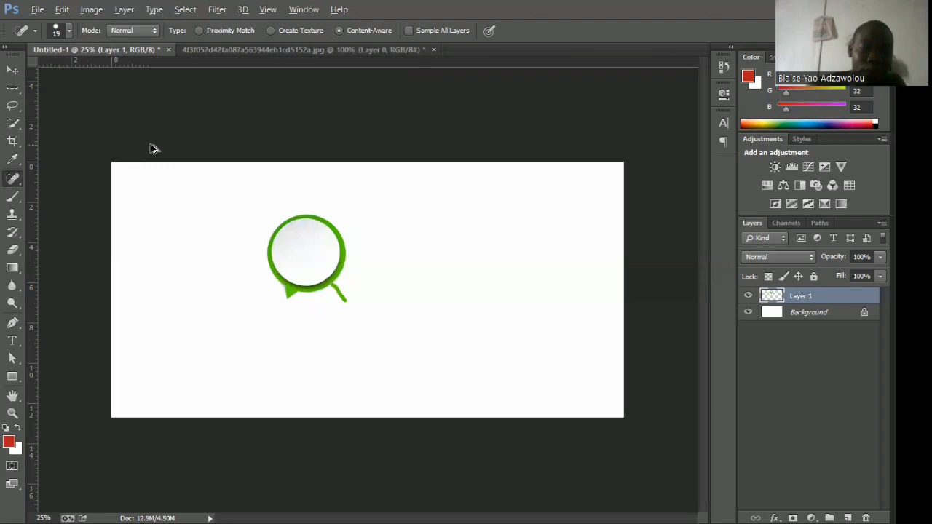
pyautogui.hotkey('ctrl', 'alt', 'z')
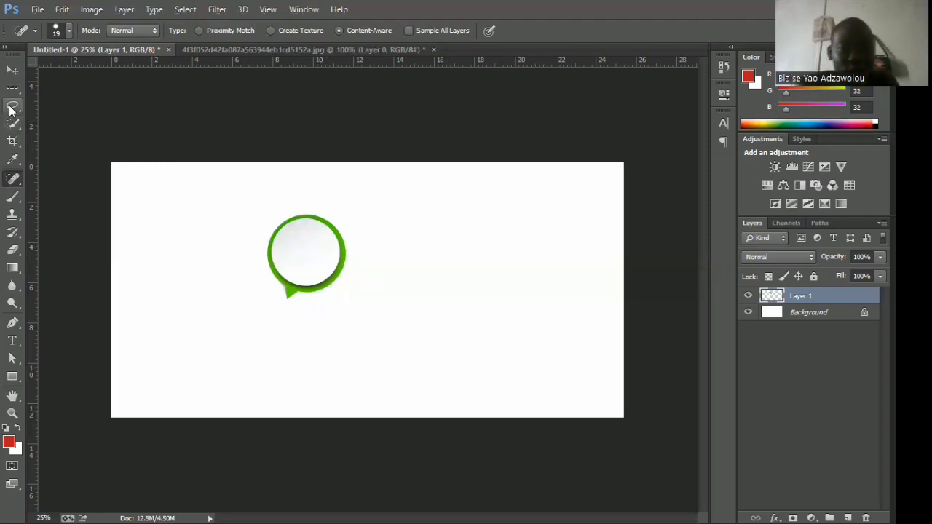
# Paint red strokes with the Brush tool on Layer 1 across the right and lower-right edge of the speech bubble.
pyautogui.click(13, 198)
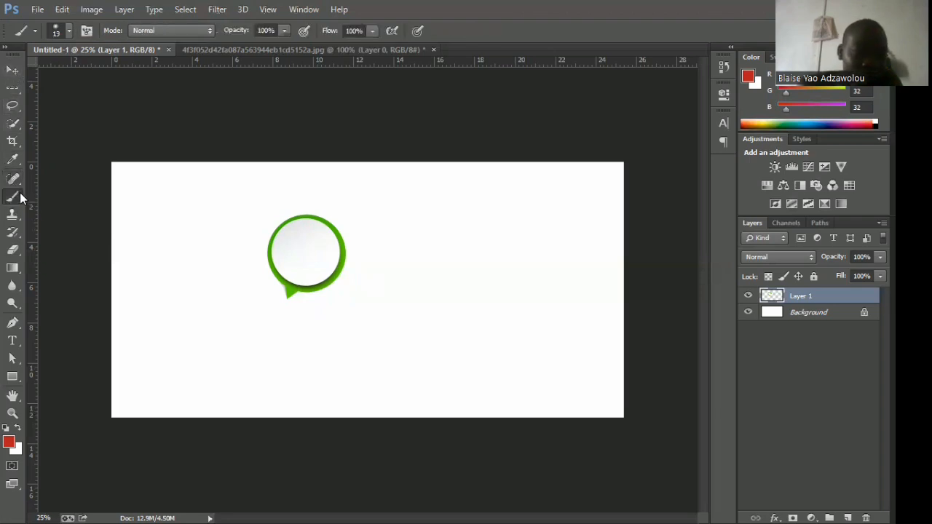
pyautogui.rightClick(20, 198)
pyautogui.click(69, 198)
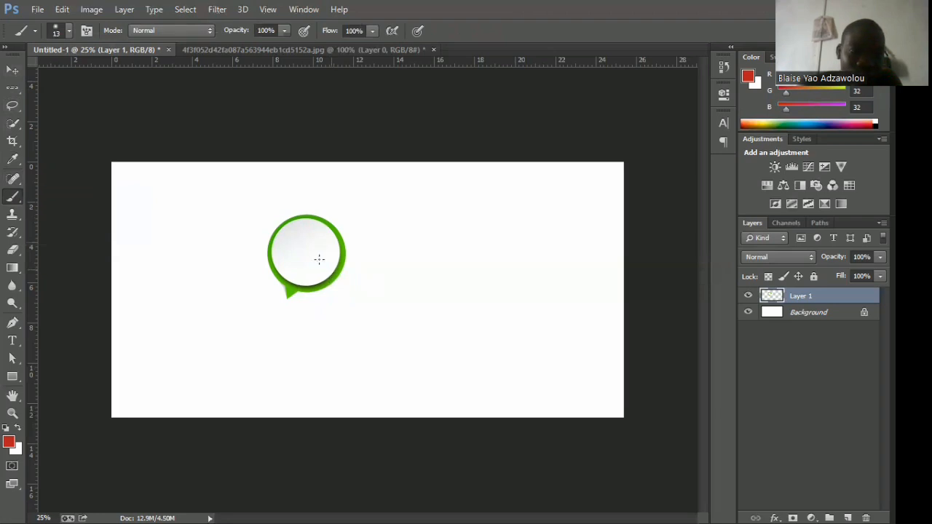
pyautogui.moveTo(305, 249)
pyautogui.mouseDown()
pyautogui.moveTo(366, 295)
pyautogui.moveTo(304, 258)
pyautogui.moveTo(355, 291)
pyautogui.moveTo(362, 308)
pyautogui.moveTo(327, 267)
pyautogui.mouseUp()
pyautogui.moveTo(355, 302); pyautogui.dragTo(326, 271)
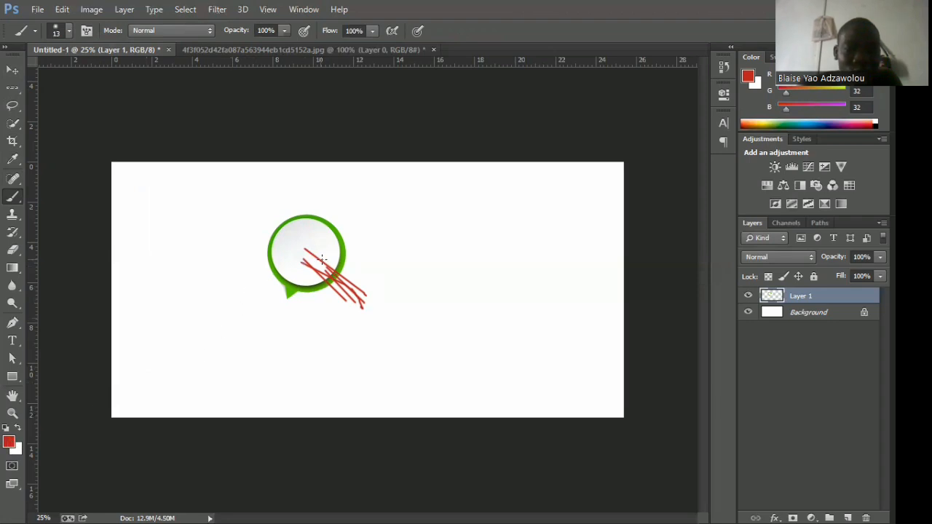
pyautogui.click(321, 259)
pyautogui.keyDown('shift'); pyautogui.click(402, 254); pyautogui.keyUp('shift')
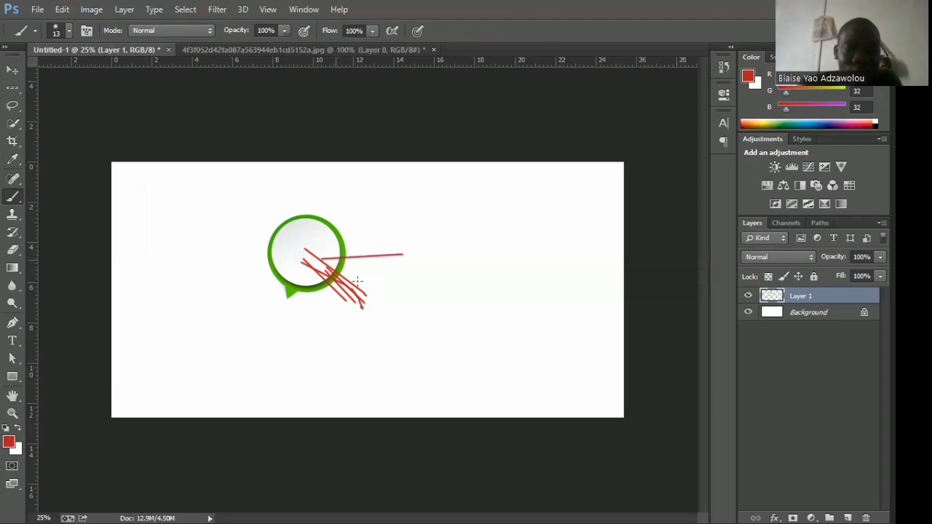
pyautogui.moveTo(366, 290)
pyautogui.mouseDown()
pyautogui.moveTo(340, 262)
pyautogui.moveTo(367, 276)
pyautogui.mouseUp()
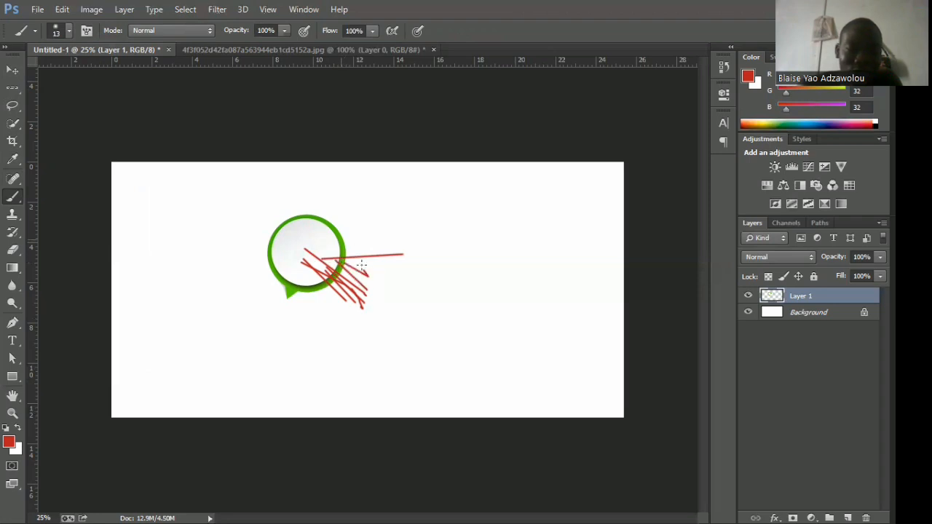
pyautogui.moveTo(342, 242)
pyautogui.mouseDown()
pyautogui.moveTo(373, 266)
pyautogui.moveTo(376, 251)
pyautogui.moveTo(359, 235)
pyautogui.mouseUp()
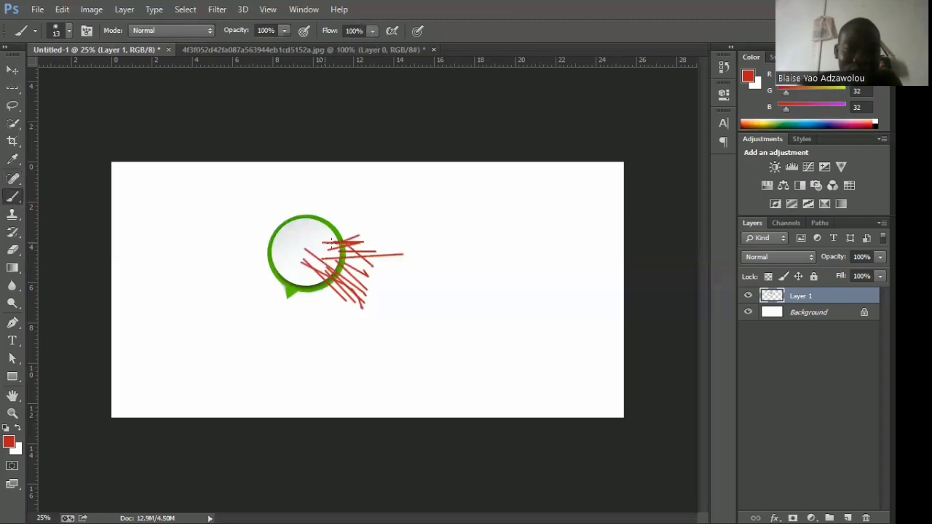
# Set the foreground colour to black (000000) and brush short strokes across the speech bubble's lower-left edge around its tail.
pyautogui.click(9, 441)
pyautogui.click(591, 281)
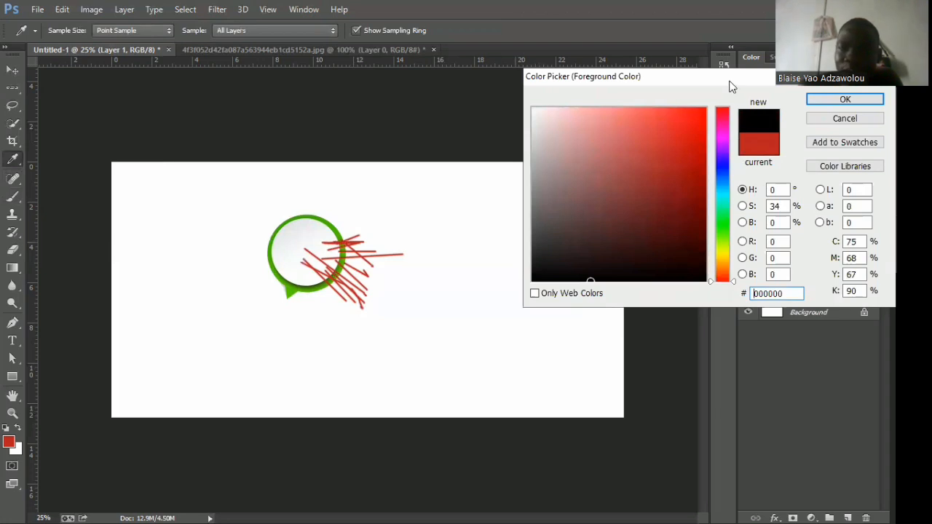
pyautogui.moveTo(732, 86); pyautogui.dragTo(423, 114)
pyautogui.click(561, 131)
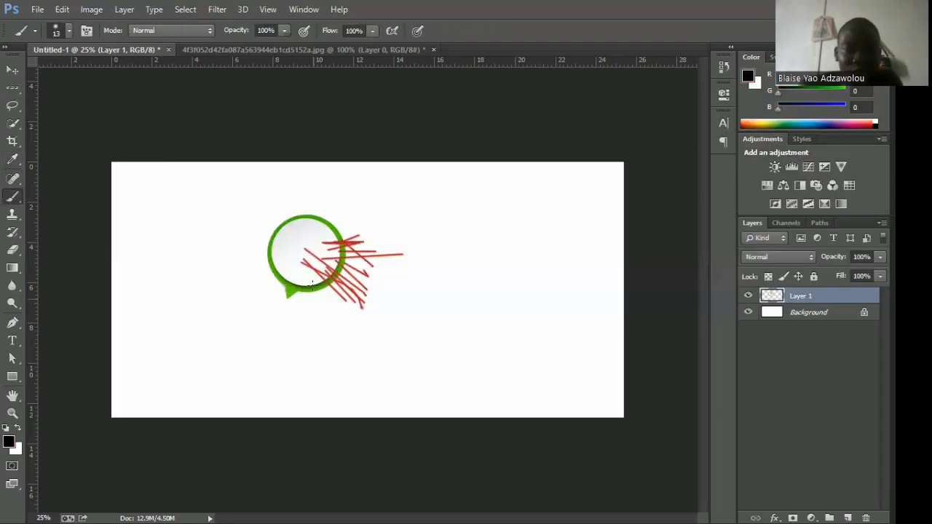
pyautogui.moveTo(297, 318)
pyautogui.mouseDown()
pyautogui.moveTo(306, 278)
pyautogui.moveTo(288, 273)
pyautogui.moveTo(270, 284)
pyautogui.moveTo(278, 268)
pyautogui.moveTo(268, 285)
pyautogui.moveTo(289, 271)
pyautogui.mouseUp()
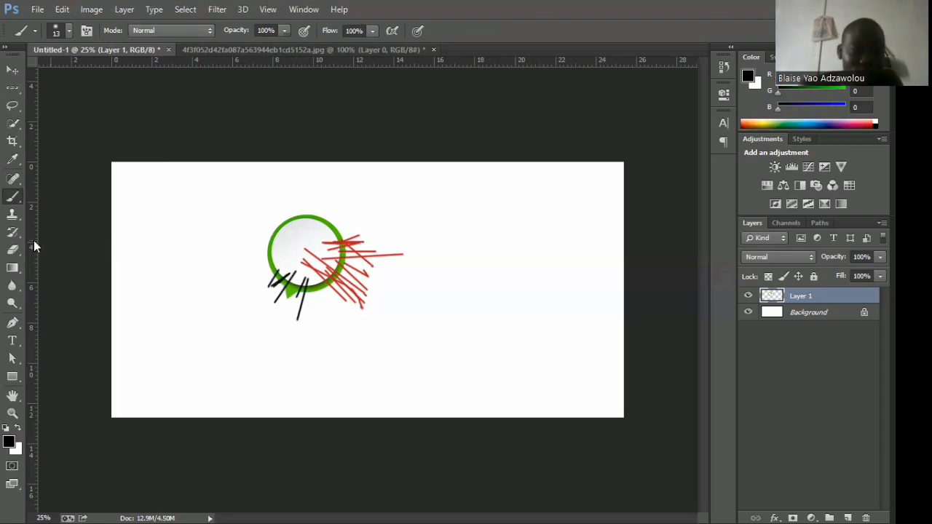
# Scribble thin black strokes with the Pencil tool over the speech bubble's upper-right edge.
pyautogui.rightClick(18, 198)
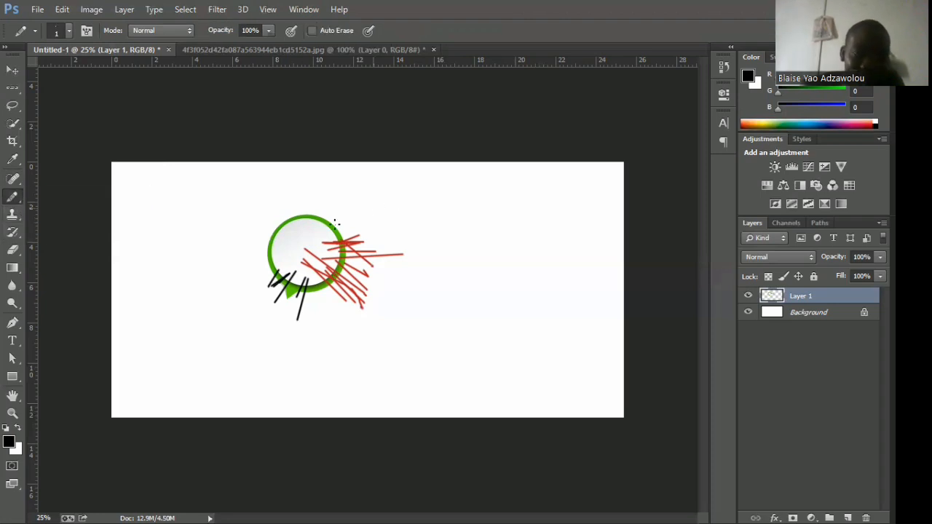
pyautogui.click(52, 207)
pyautogui.moveTo(352, 212)
pyautogui.mouseDown()
pyautogui.moveTo(323, 227)
pyautogui.moveTo(359, 208)
pyautogui.moveTo(324, 231)
pyautogui.moveTo(355, 215)
pyautogui.moveTo(327, 239)
pyautogui.moveTo(346, 227)
pyautogui.moveTo(320, 233)
pyautogui.moveTo(360, 216)
pyautogui.moveTo(316, 239)
pyautogui.moveTo(347, 217)
pyautogui.mouseUp()
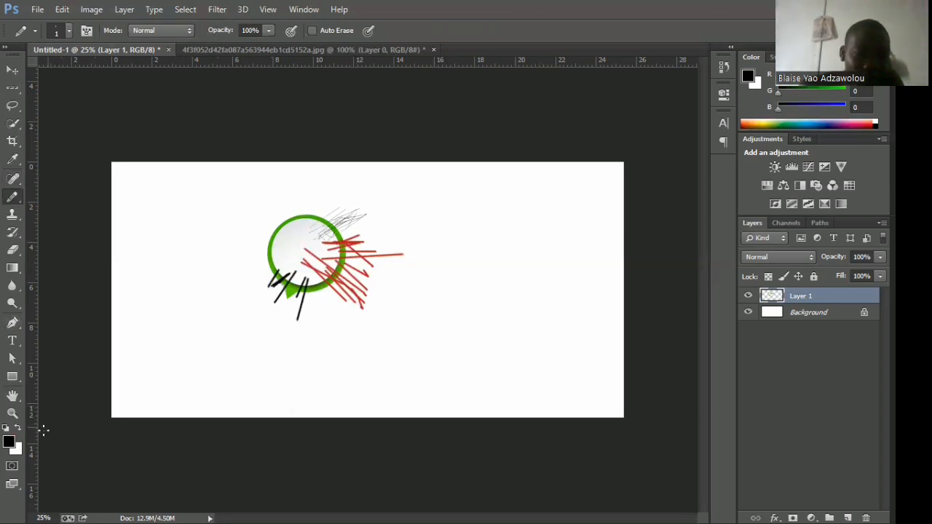
# Set the foreground colour to yellow-green aeff00 and pencil thin strokes over the top of the speech bubble.
pyautogui.click(7, 443)
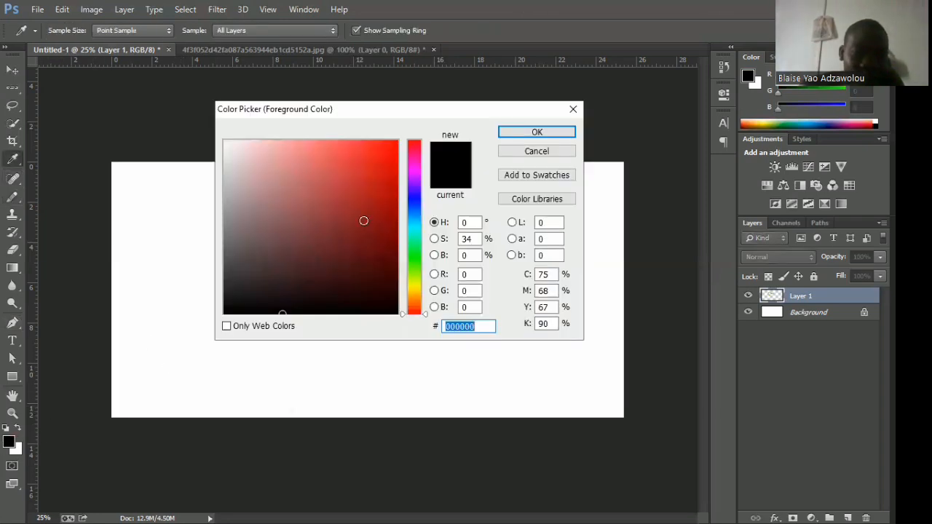
pyautogui.moveTo(414, 291); pyautogui.dragTo(413, 276)
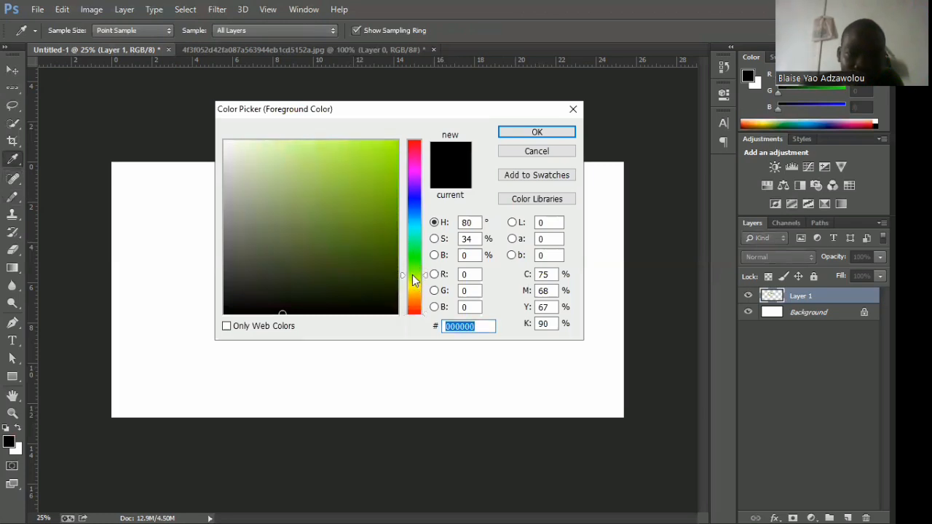
pyautogui.click(520, 135)
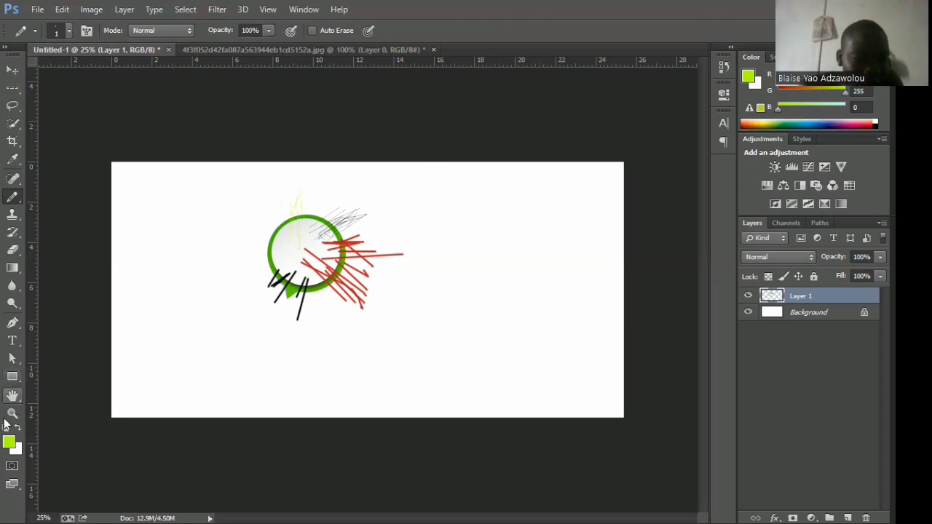
# Set the foreground colour to yellow fff600 and pencil strokes over the speech bubble's upper-left edge.
pyautogui.click(8, 441)
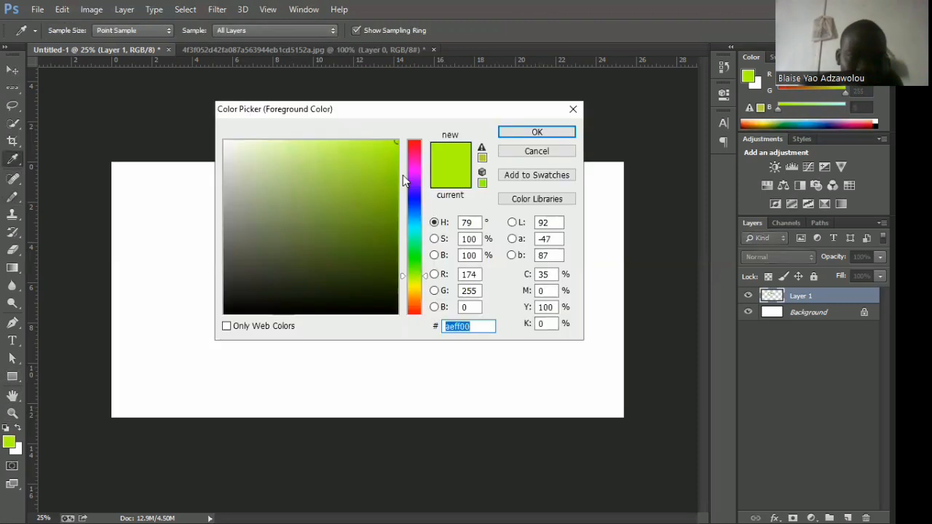
pyautogui.click(409, 278)
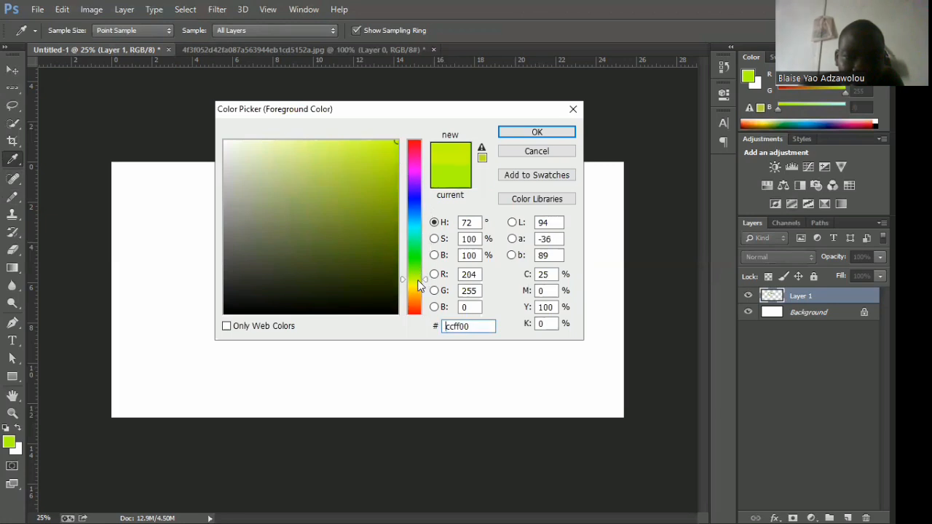
pyautogui.moveTo(421, 281); pyautogui.dragTo(421, 286)
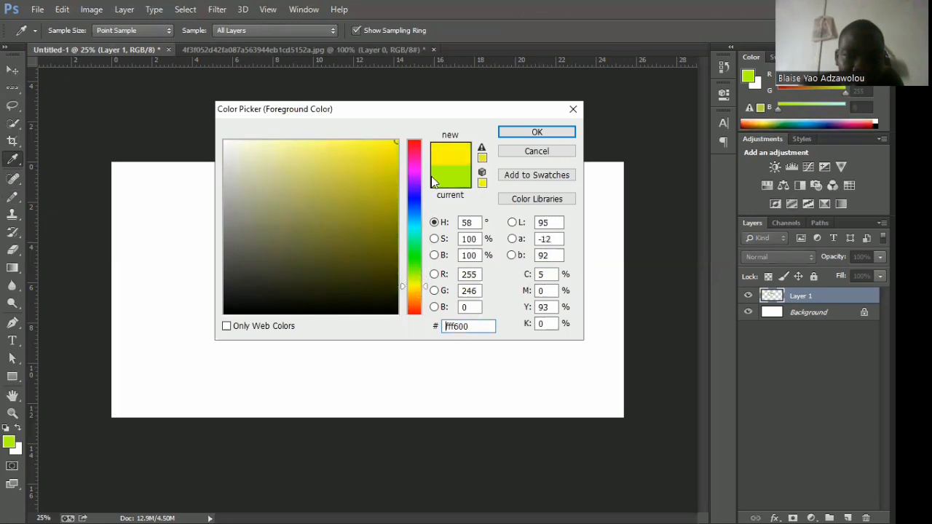
pyautogui.click(536, 133)
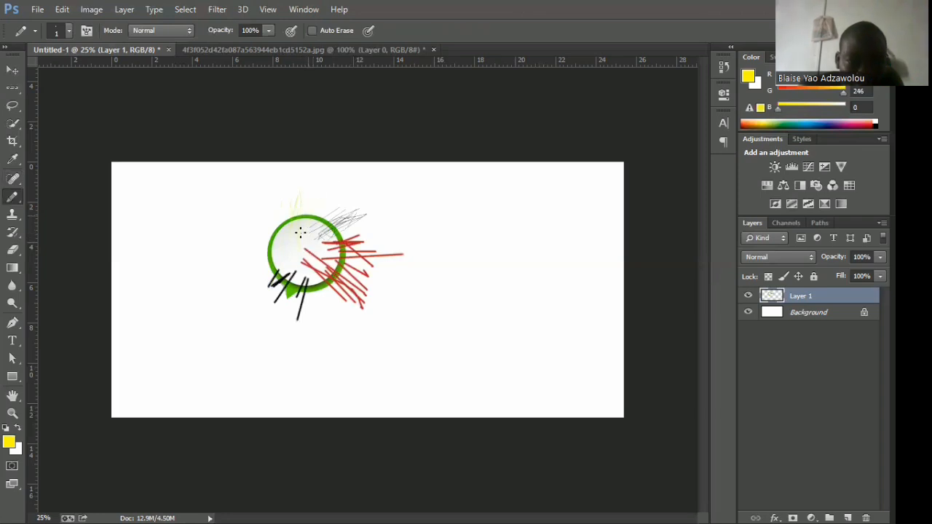
pyautogui.moveTo(287, 211); pyautogui.dragTo(287, 228)
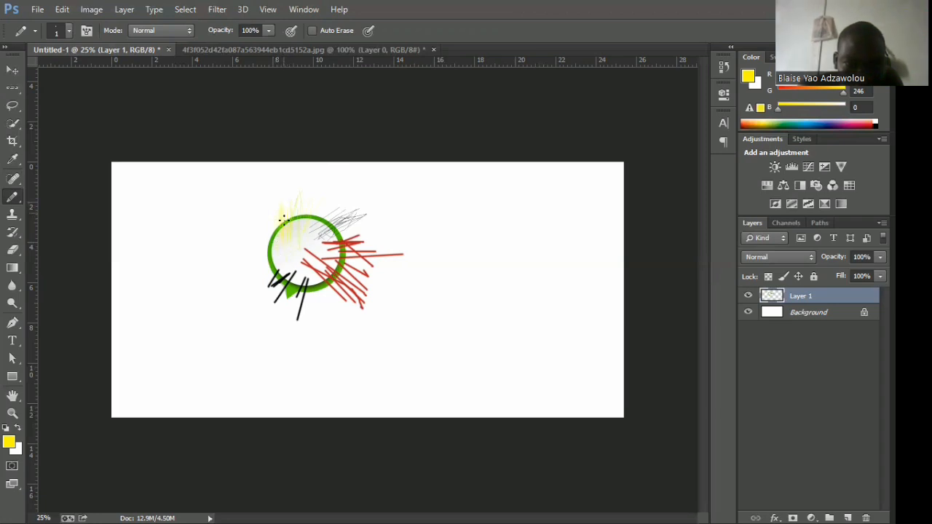
# Switch to the Clone Stamp tool and try stamping on the speech bubble without defining a source point.
pyautogui.click(16, 218)
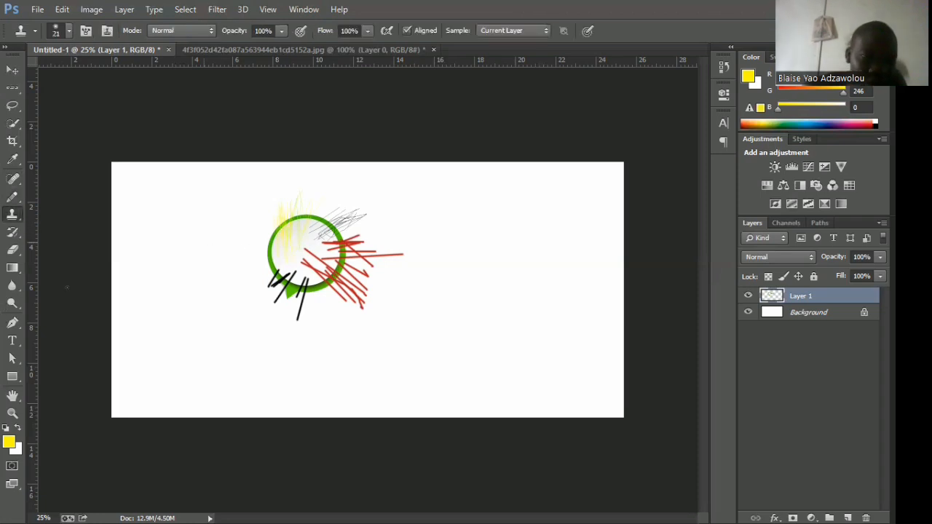
pyautogui.click(264, 250)
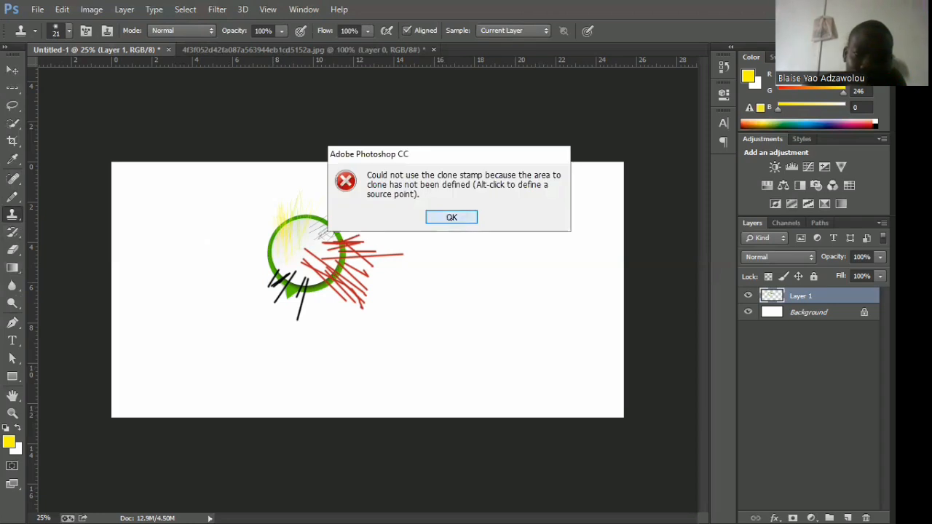
pyautogui.press('Return')
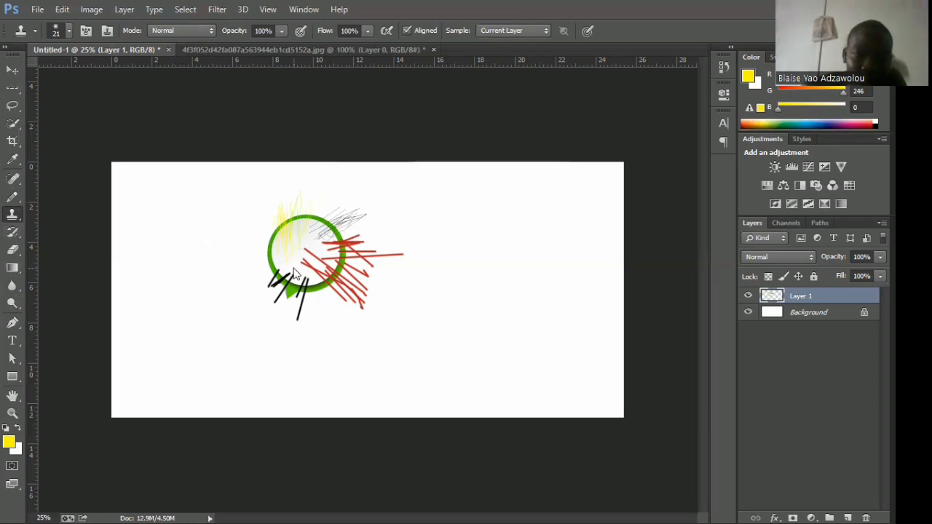
pyautogui.click(295, 273)
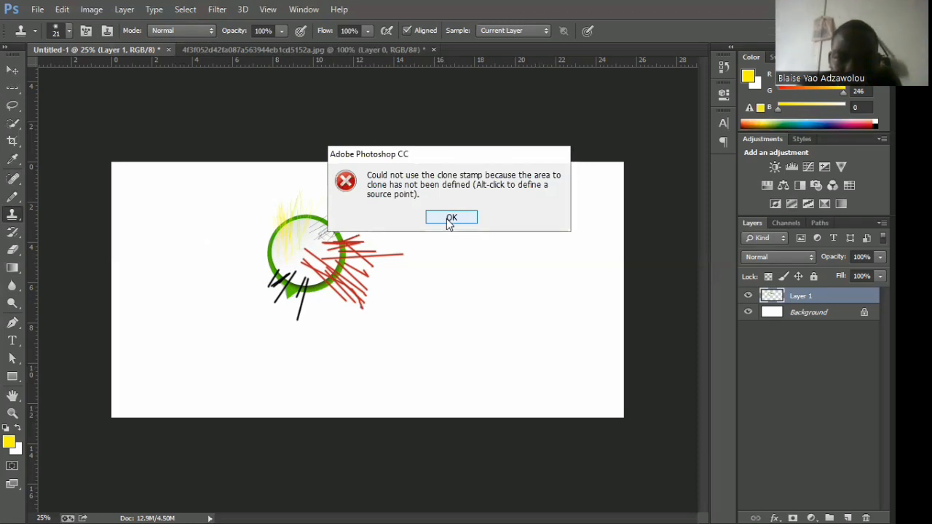
pyautogui.click(451, 220)
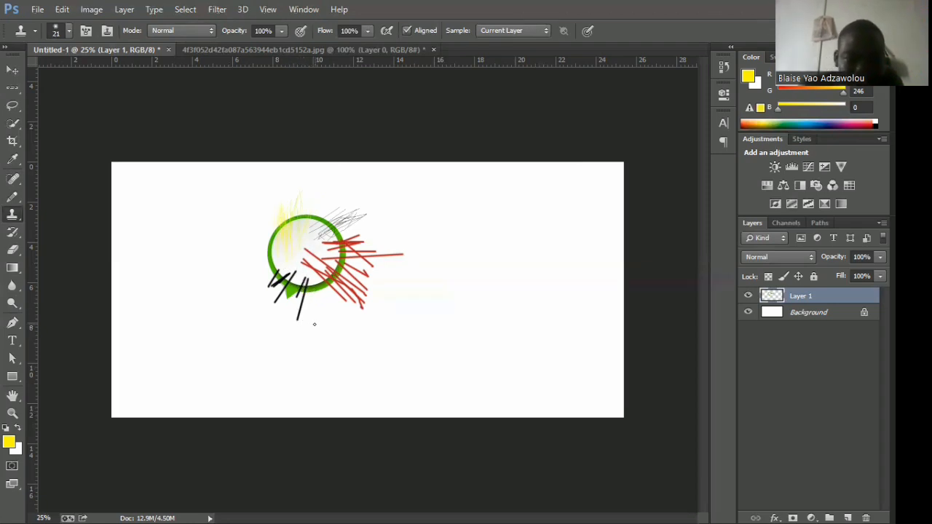
# Sample the speech bubble's green tail as the clone source and stamp small dabs inside the bubble.
pyautogui.keyDown('alt'); pyautogui.click(287, 291); pyautogui.keyUp('alt')
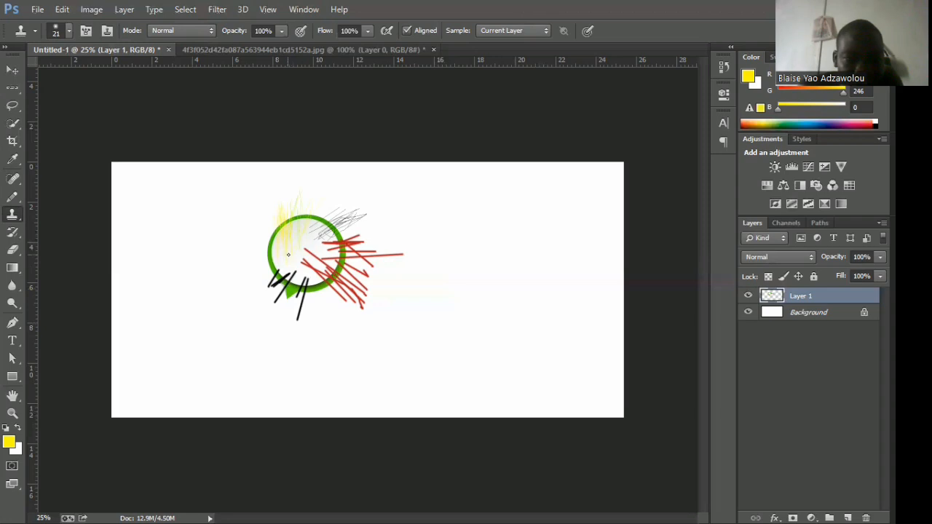
pyautogui.moveTo(297, 250); pyautogui.dragTo(296, 250)
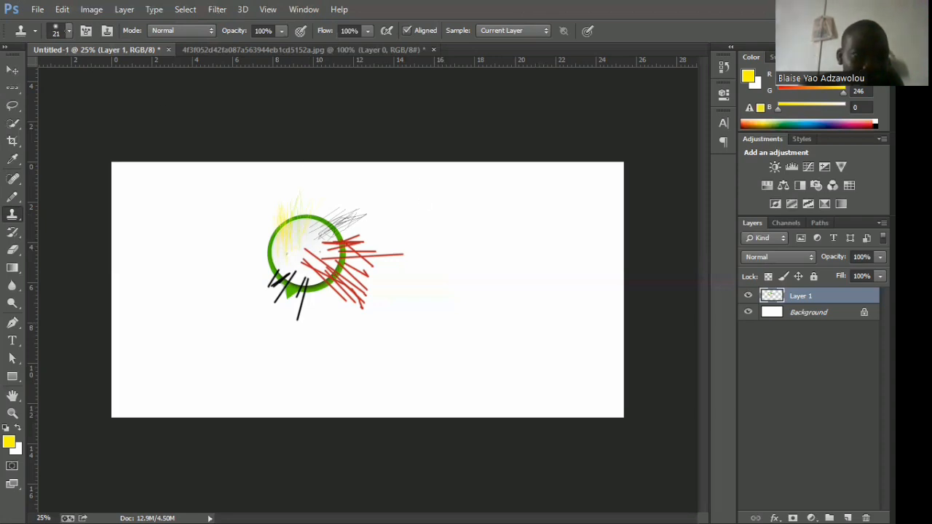
# Set the Clone Stamp brush size to 107 px.
pyautogui.click(60, 34)
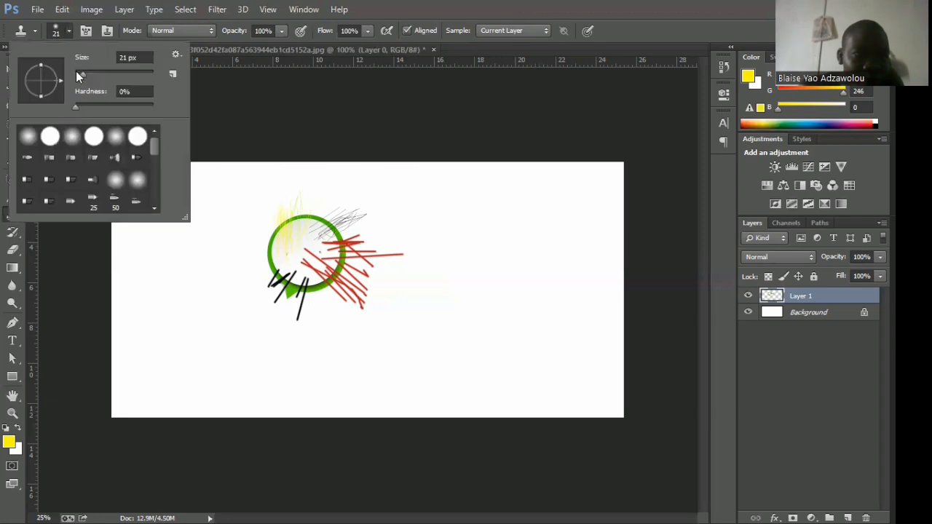
pyautogui.moveTo(81, 72); pyautogui.dragTo(91, 78)
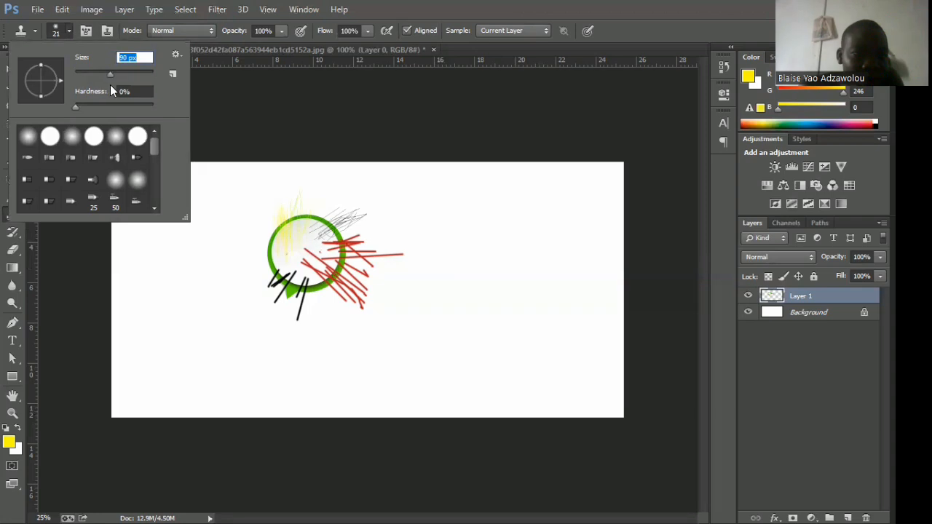
pyautogui.moveTo(113, 84); pyautogui.dragTo(116, 86)
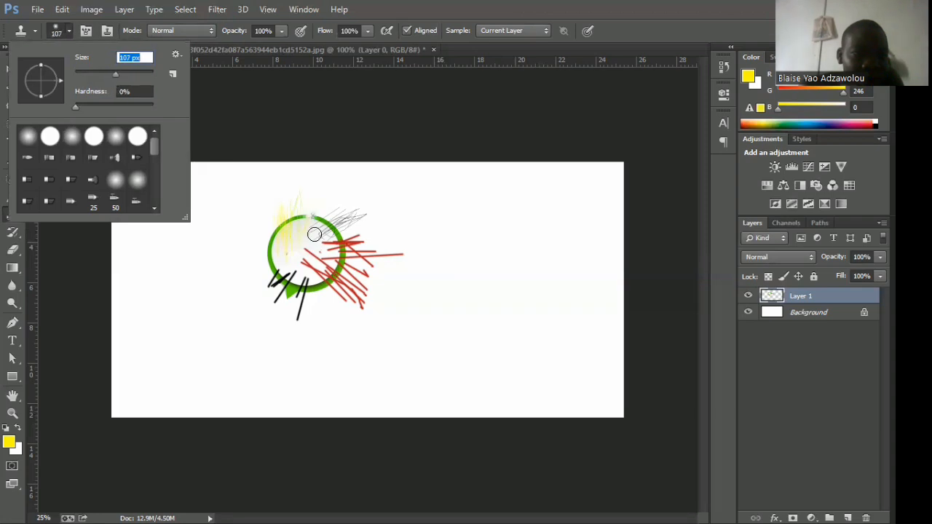
pyautogui.keyDown('alt'); pyautogui.click(304, 270); pyautogui.keyUp('alt')
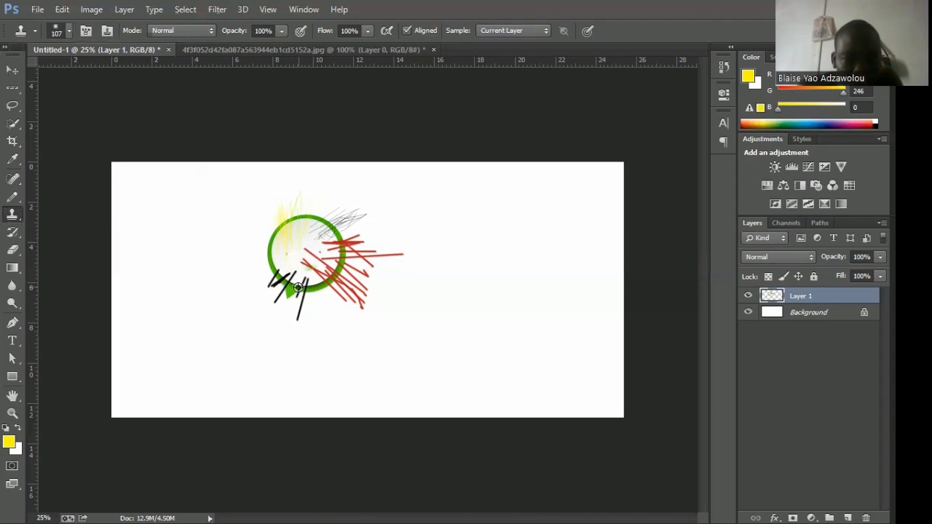
# Clone the speech bubble's green tail onto the centre of the bubble and onto the blank canvas to its right.
pyautogui.keyDown('alt'); pyautogui.click(290, 286); pyautogui.keyUp('alt')
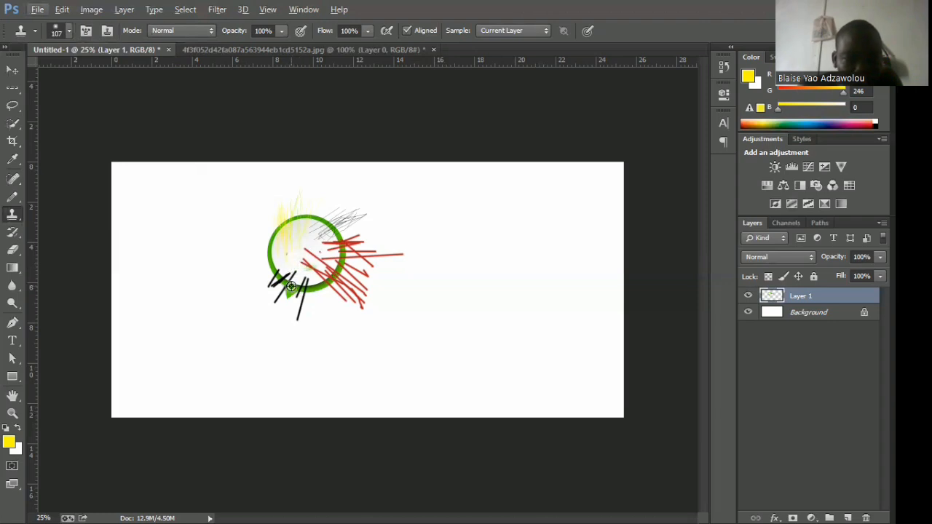
pyautogui.click(299, 251)
pyautogui.click(274, 293)
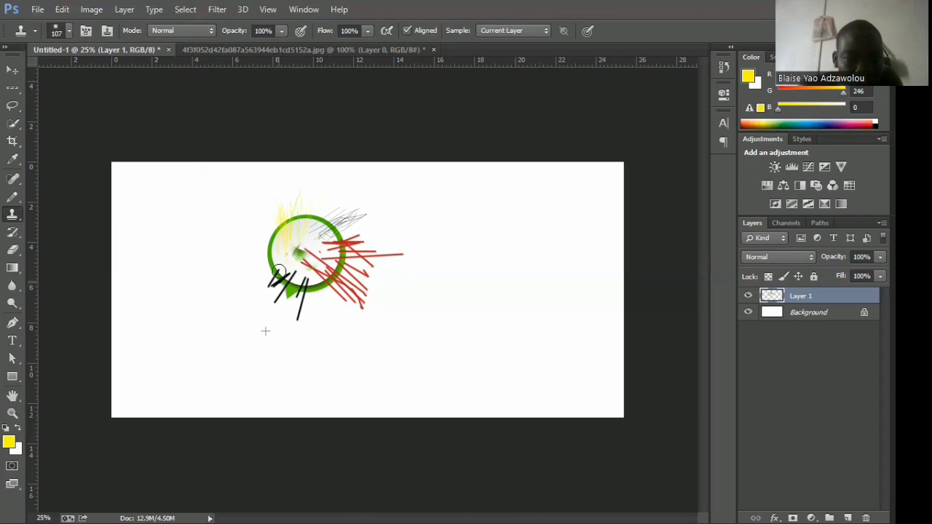
pyautogui.click(304, 246)
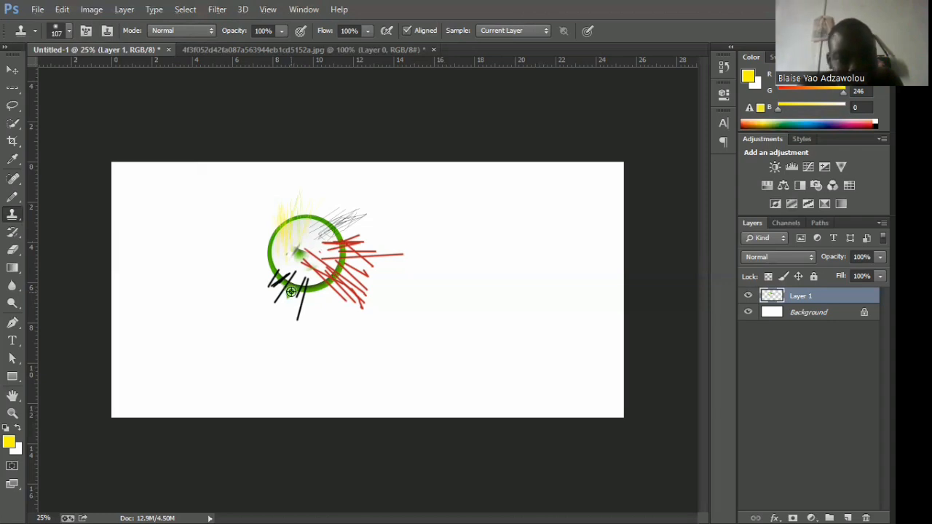
pyautogui.click(294, 293)
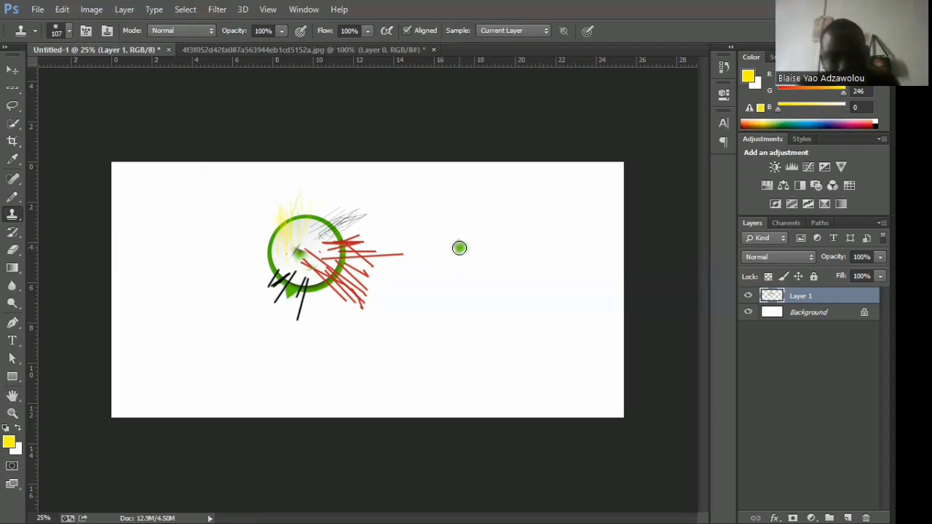
pyautogui.click(457, 248)
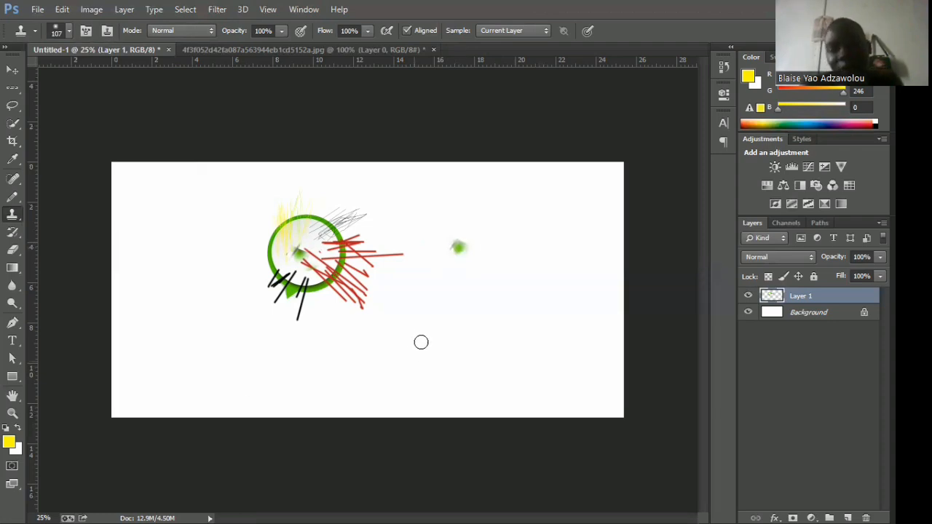
# Clone more of the speech bubble's tail, green ring and pencil strokes onto the blank canvas beside it.
pyautogui.moveTo(462, 245)
pyautogui.mouseDown()
pyautogui.moveTo(470, 258)
pyautogui.moveTo(458, 244)
pyautogui.moveTo(457, 289)
pyautogui.mouseUp()
pyautogui.moveTo(451, 258); pyautogui.dragTo(441, 284)
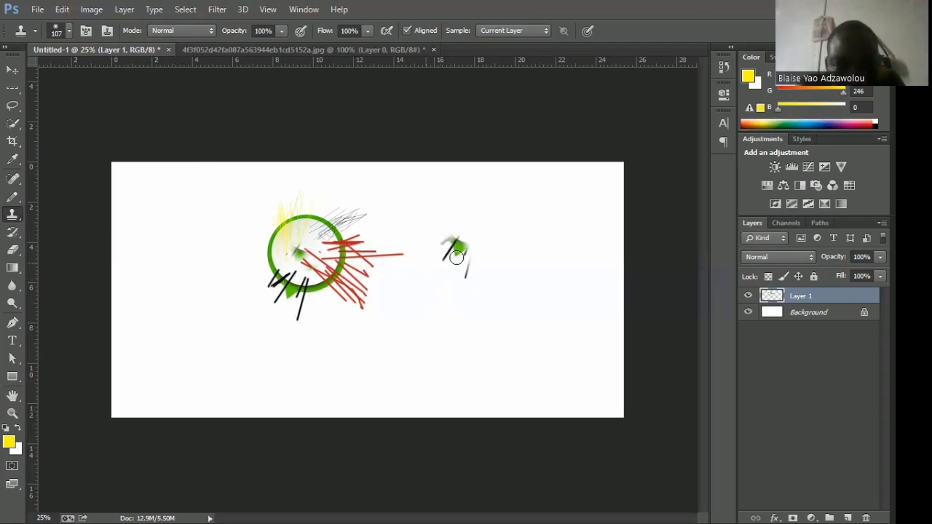
pyautogui.click(485, 235)
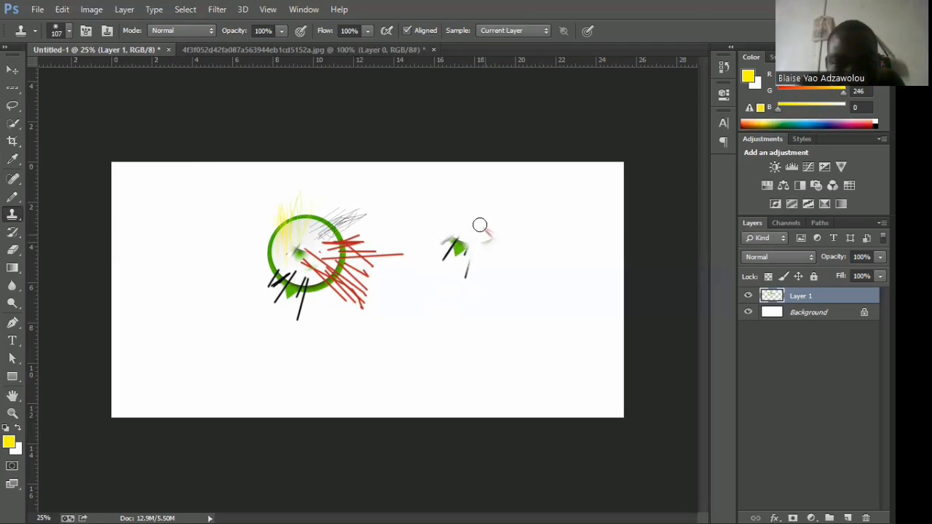
pyautogui.click(480, 225)
pyautogui.click(498, 219)
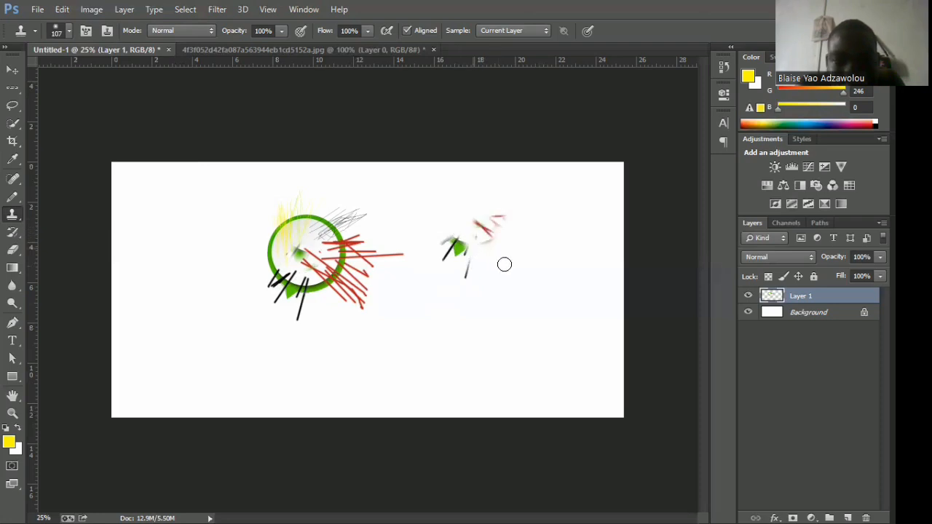
pyautogui.moveTo(485, 267)
pyautogui.mouseDown()
pyautogui.moveTo(497, 266)
pyautogui.moveTo(483, 263)
pyautogui.moveTo(470, 216)
pyautogui.moveTo(437, 214)
pyautogui.mouseUp()
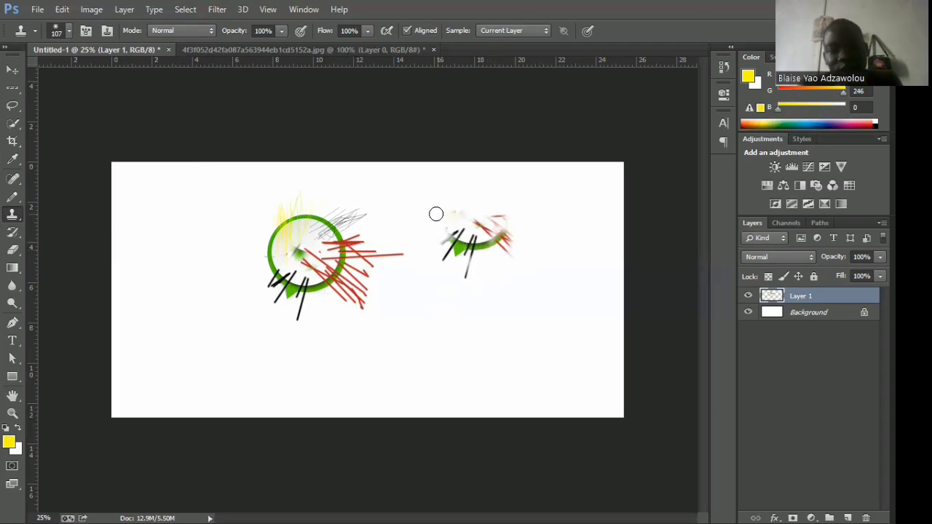
pyautogui.moveTo(430, 218)
pyautogui.mouseDown()
pyautogui.moveTo(364, 394)
pyautogui.moveTo(361, 385)
pyautogui.mouseUp()
pyautogui.moveTo(304, 297)
pyautogui.mouseDown()
pyautogui.moveTo(295, 257)
pyautogui.moveTo(569, 239)
pyautogui.mouseUp()
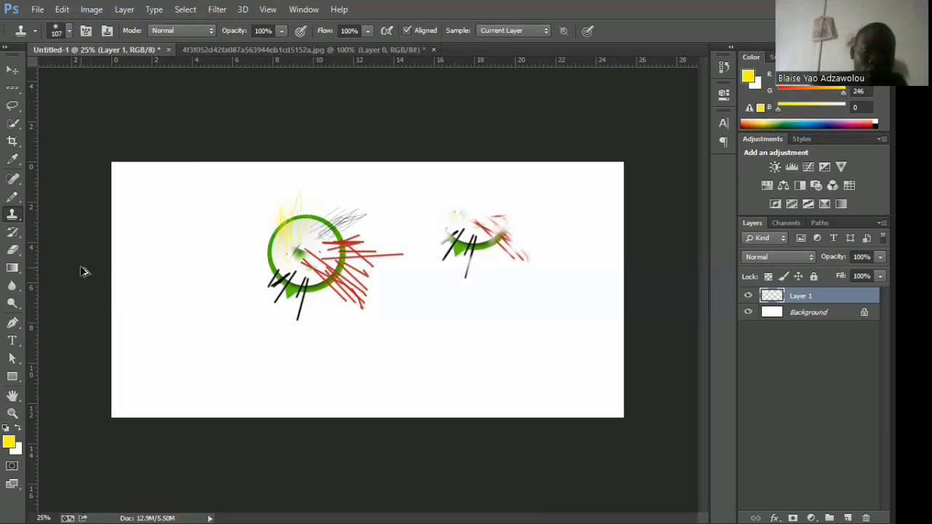
# Undo the last few Clone Stamp strokes on the blank canvas one at a time.
pyautogui.hotkey('ctrl', 'z')
pyautogui.hotkey('ctrl', 'alt', 'z')
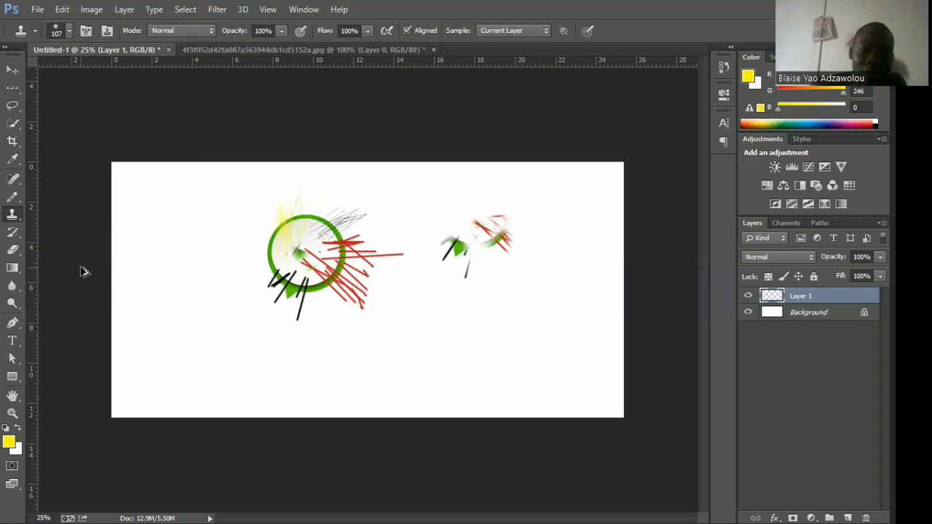
pyautogui.hotkey('ctrl', 'alt', 'z')
pyautogui.hotkey('ctrl', 'alt', 'z')
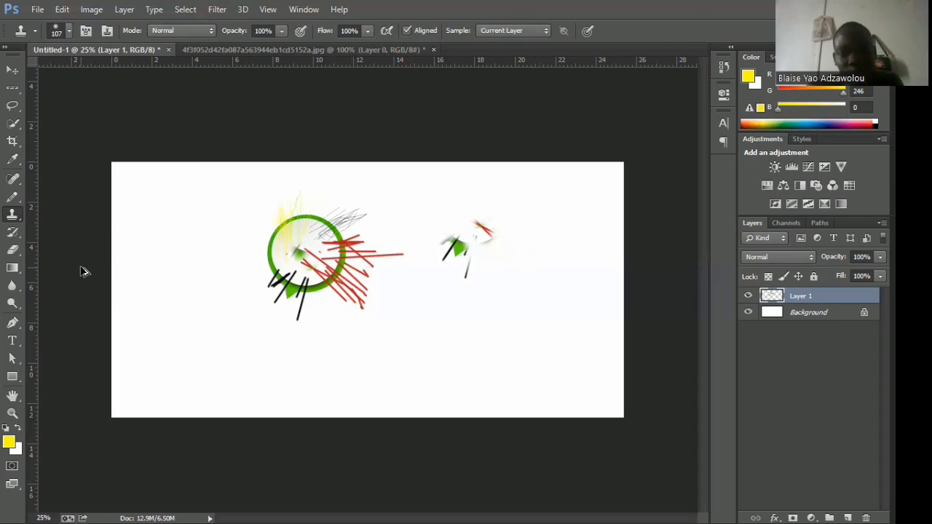
pyautogui.press('z')
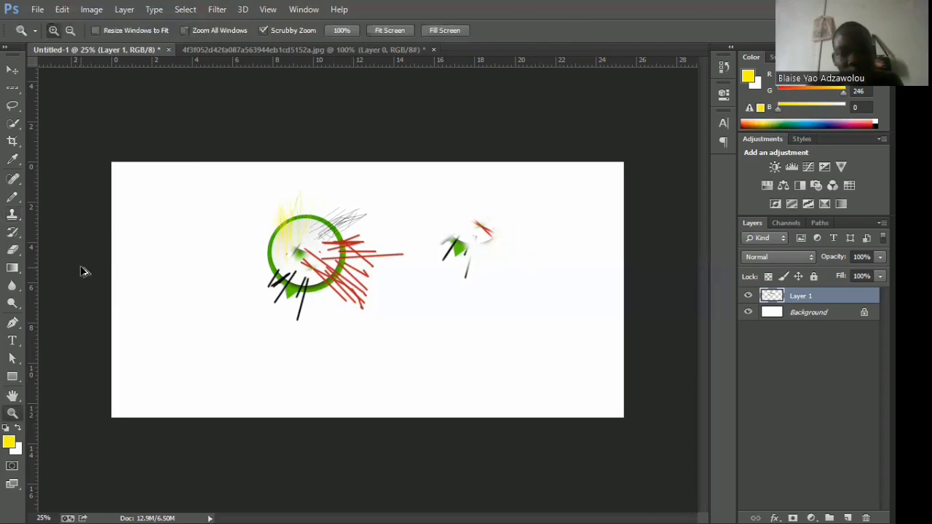
pyautogui.press('s')
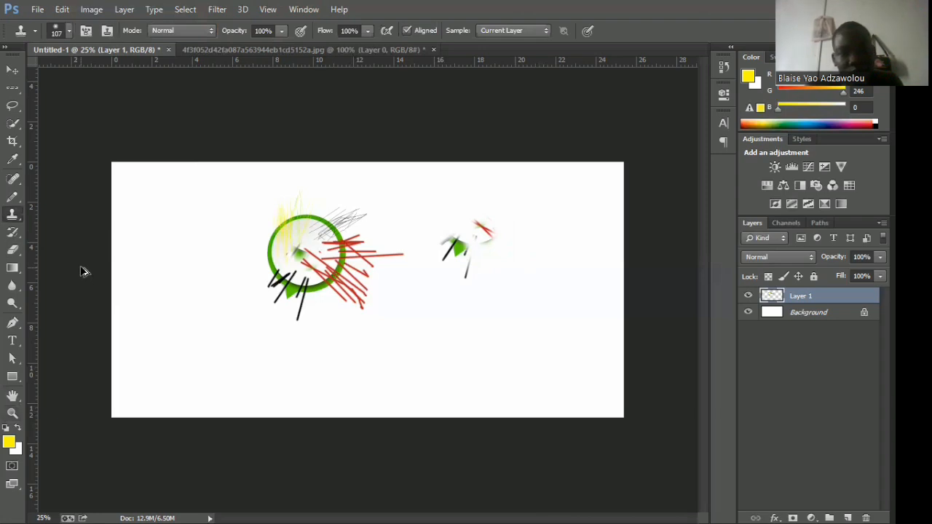
pyautogui.press('z')
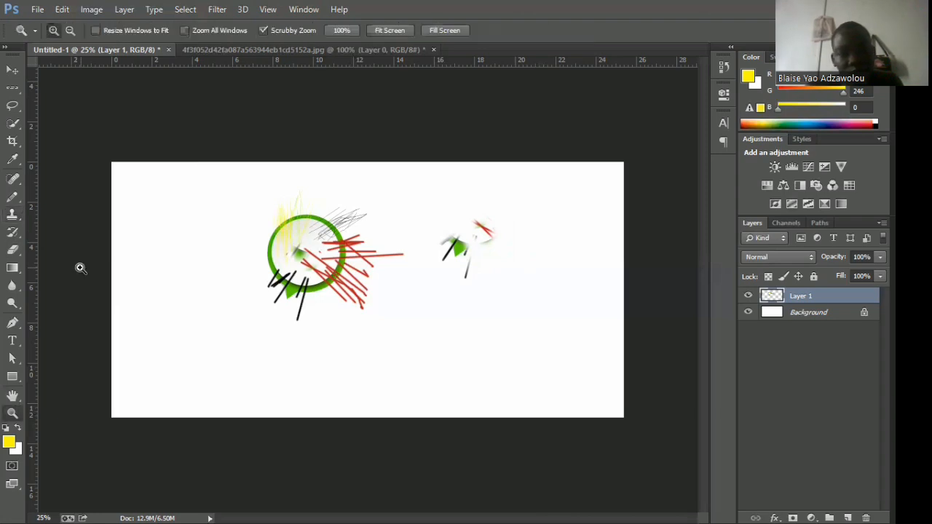
# Restore the undone clone strokes and step back through them again, one history state at a time.
pyautogui.hotkey('ctrl', 'z')
pyautogui.hotkey('ctrl', 'z')
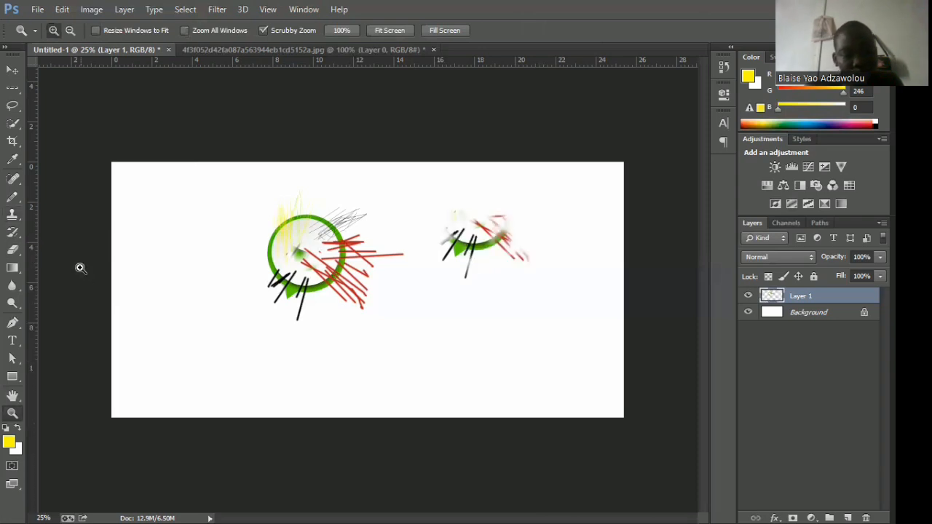
pyautogui.hotkey('ctrl', 'alt', 'z')
pyautogui.hotkey('ctrl', 'alt', 'z')
pyautogui.hotkey('ctrl', 'alt', 'z')
pyautogui.hotkey('ctrl', 'alt', 'z')
pyautogui.hotkey('ctrl', 'alt', 'z')
pyautogui.hotkey('ctrl', 'alt', 'z')
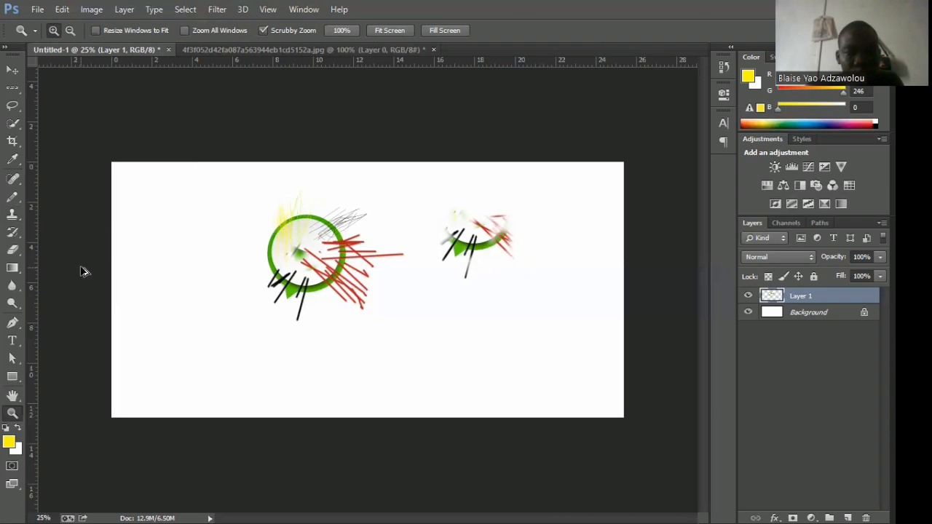
pyautogui.hotkey('ctrl', 'alt', 'z')
pyautogui.hotkey('ctrl', 'alt', 'z')
pyautogui.hotkey('ctrl', 'alt', 'z')
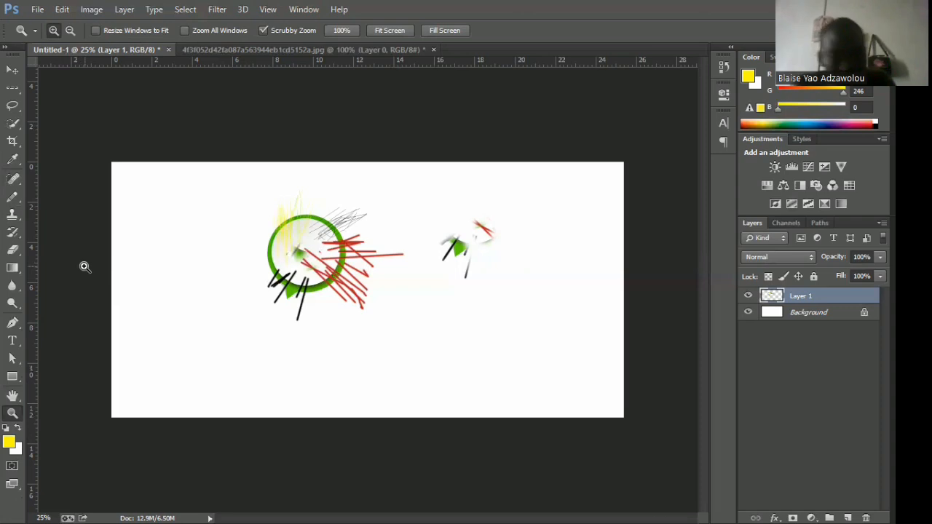
# Switch to the Move tool and delete Layer 1 with the scribbled speech bubble and cloned strokes.
pyautogui.click(68, 83)
pyautogui.press('v')
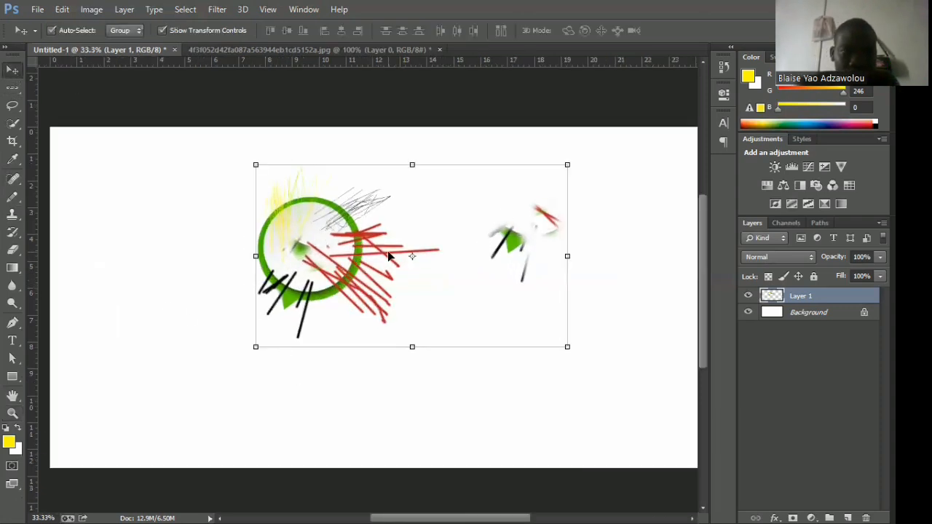
pyautogui.press('Delete')
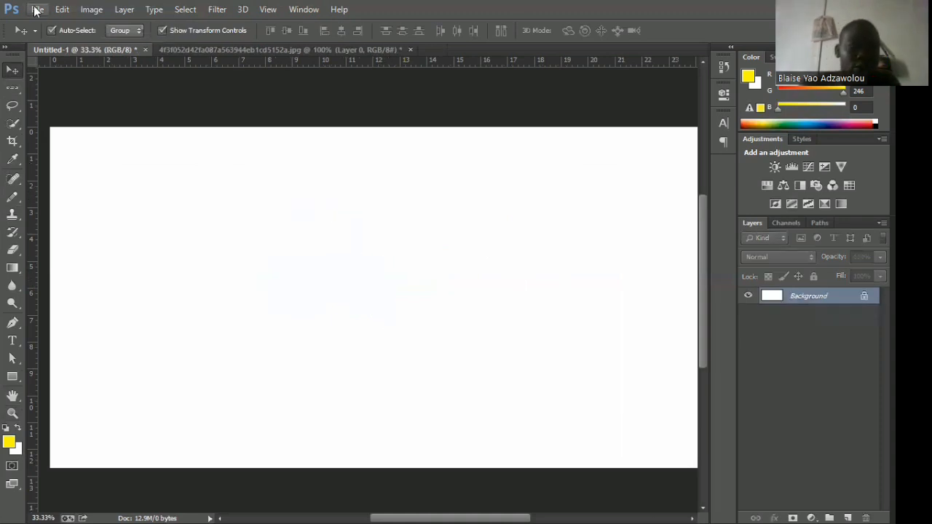
pyautogui.click(37, 10)
pyautogui.click(61, 38)
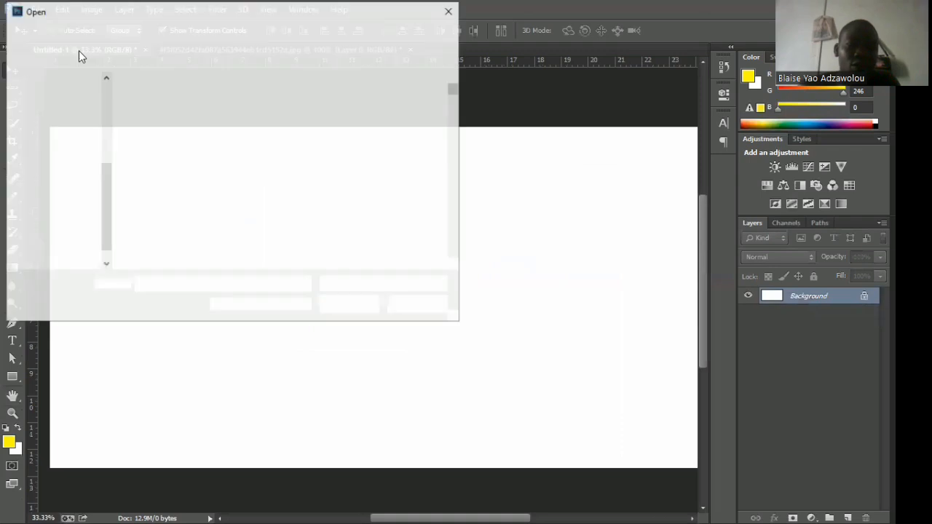
pyautogui.click(448, 11)
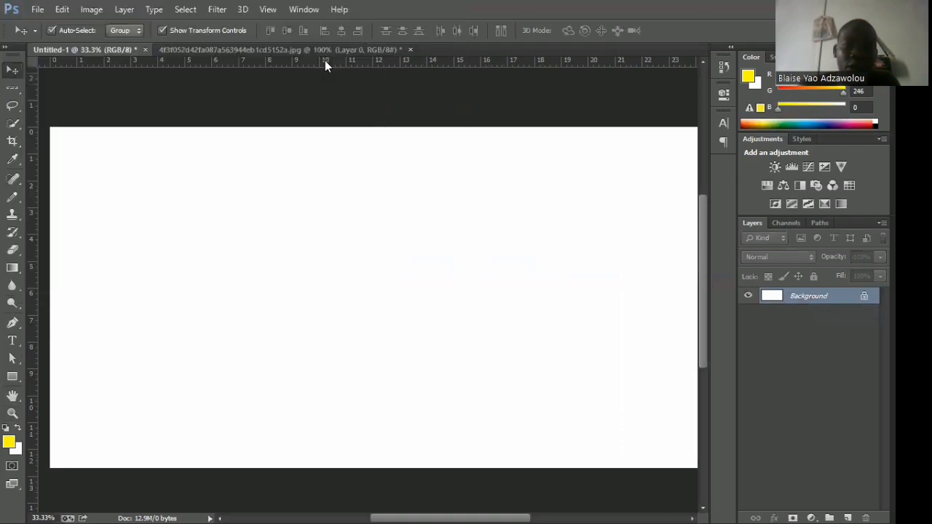
# Switch to the 4f3f052d42fa087a563944eb1cd5152a.jpg document and nudge the speech-bubble layer slightly upward.
pyautogui.click(324, 52)
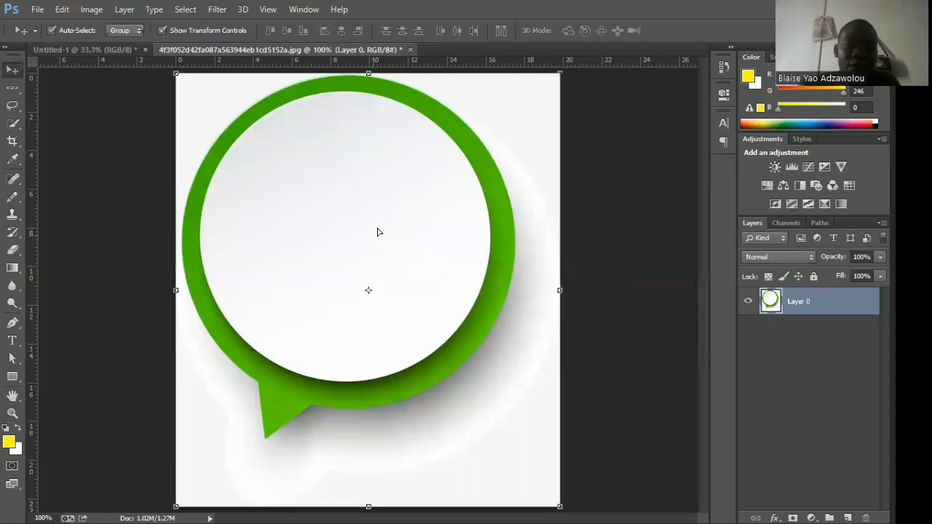
pyautogui.hotkey('shift', 'Up')
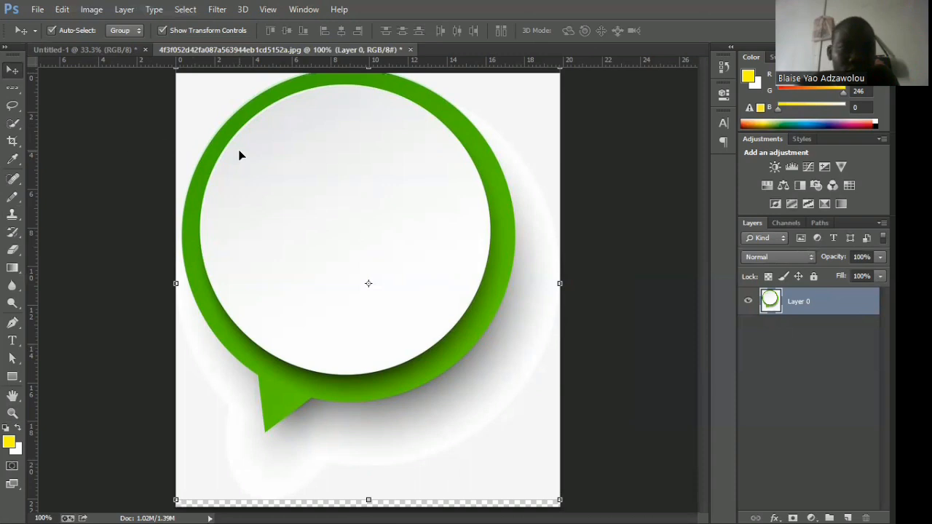
# Select the light background around the speech bubble with the Magic Wand tool.
pyautogui.click(15, 125)
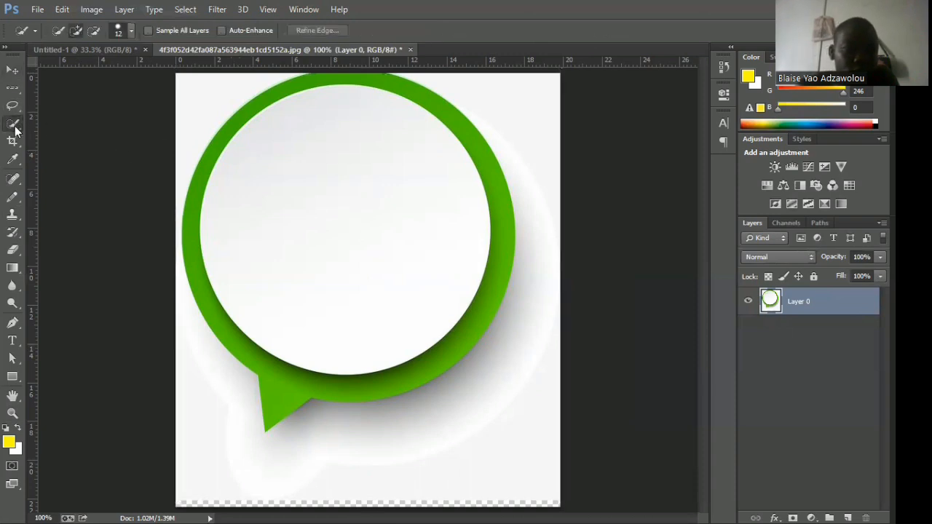
pyautogui.rightClick(13, 129)
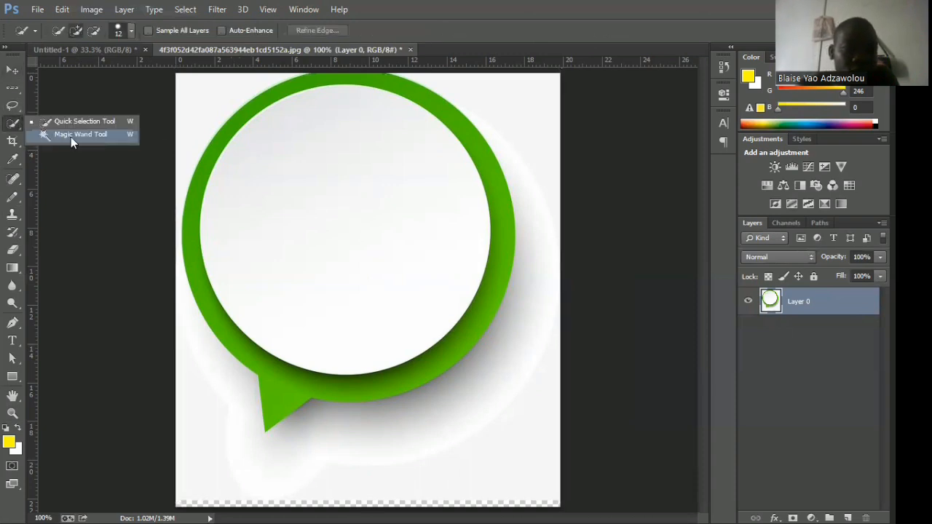
pyautogui.click(71, 137)
pyautogui.click(195, 111)
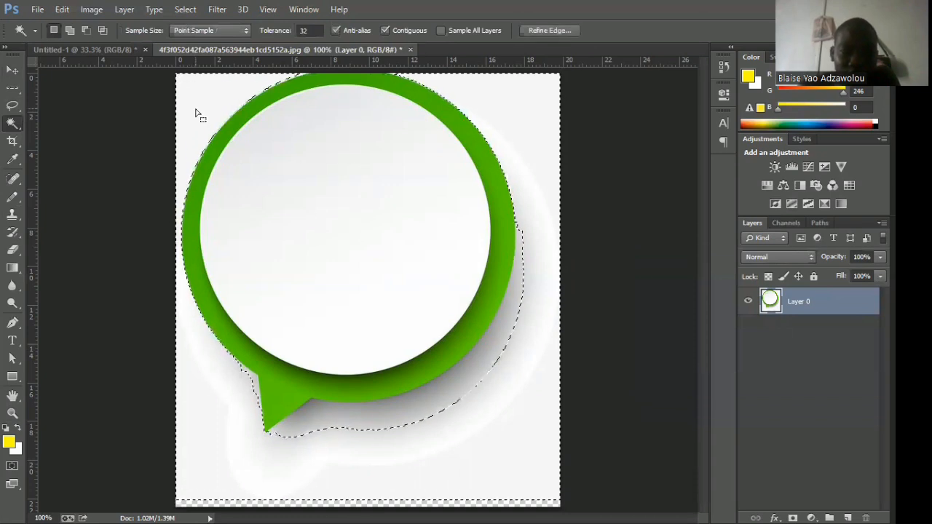
# Add the shadow areas below and beside the speech bubble to the selection with the Quick Selection tool.
pyautogui.rightClick(14, 124)
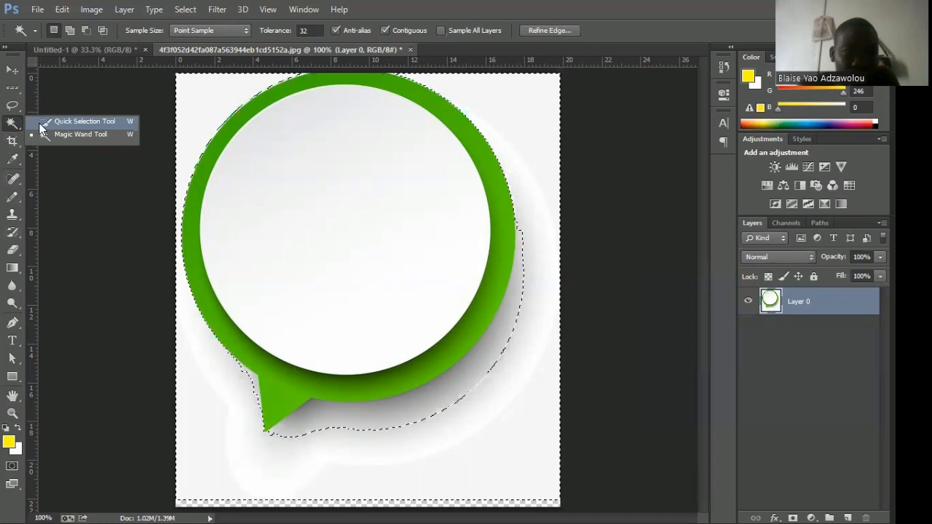
pyautogui.click(43, 122)
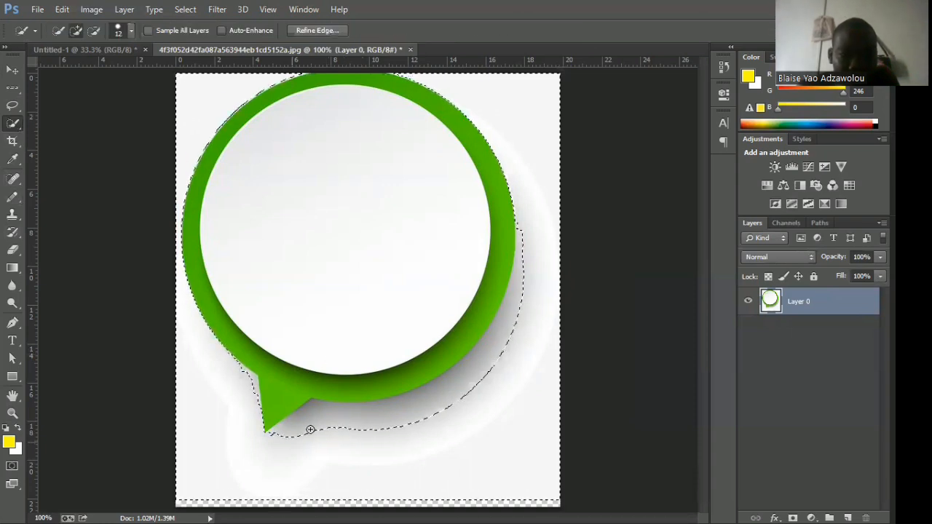
pyautogui.moveTo(327, 414); pyautogui.dragTo(286, 438)
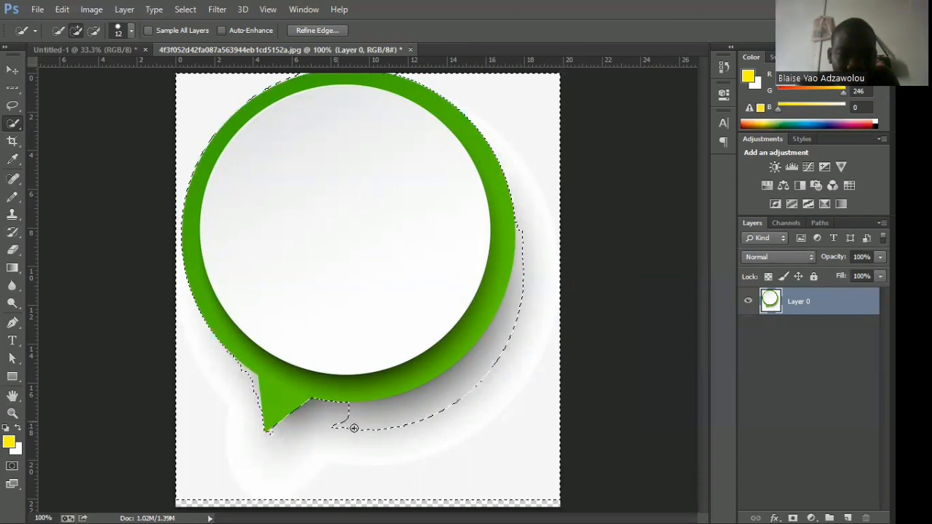
pyautogui.moveTo(441, 400); pyautogui.dragTo(390, 425)
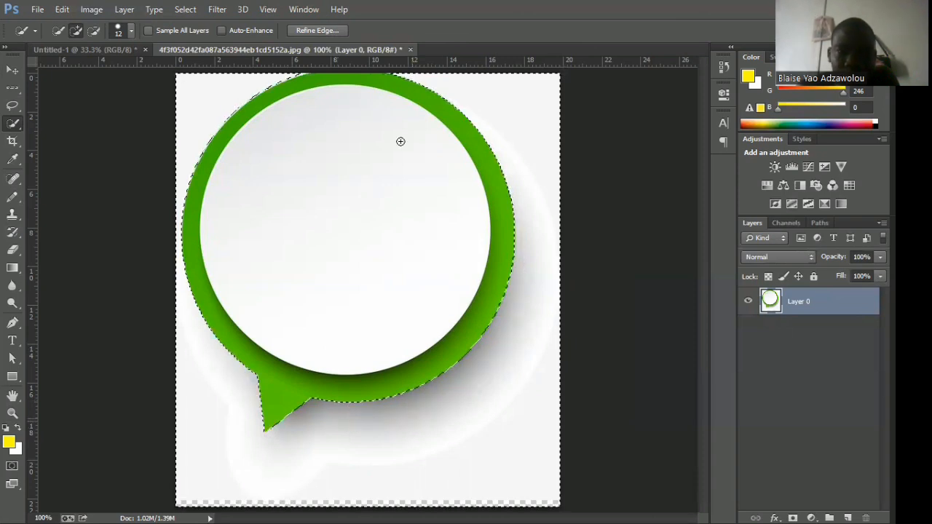
# Delete the selected background and shadow, and move the cut-out speech bubble down on the canvas.
pyautogui.click(12, 71)
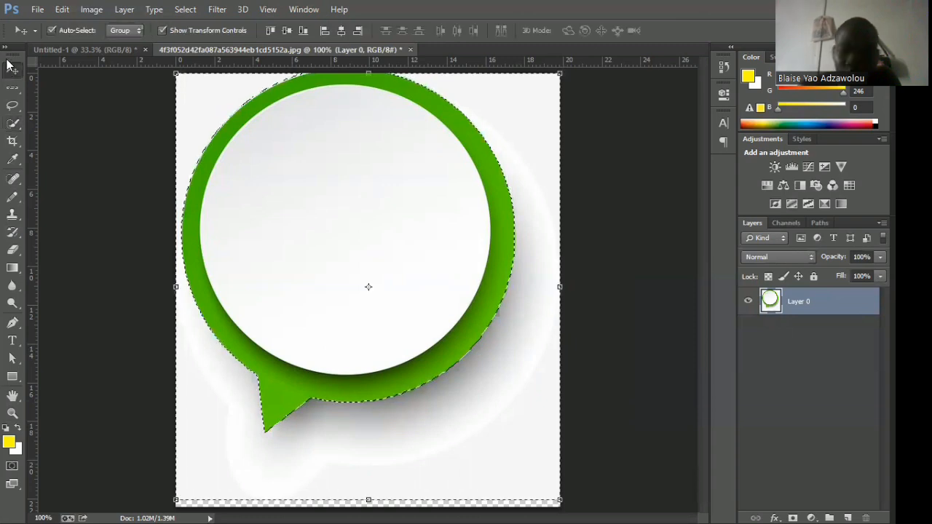
pyautogui.press('Delete')
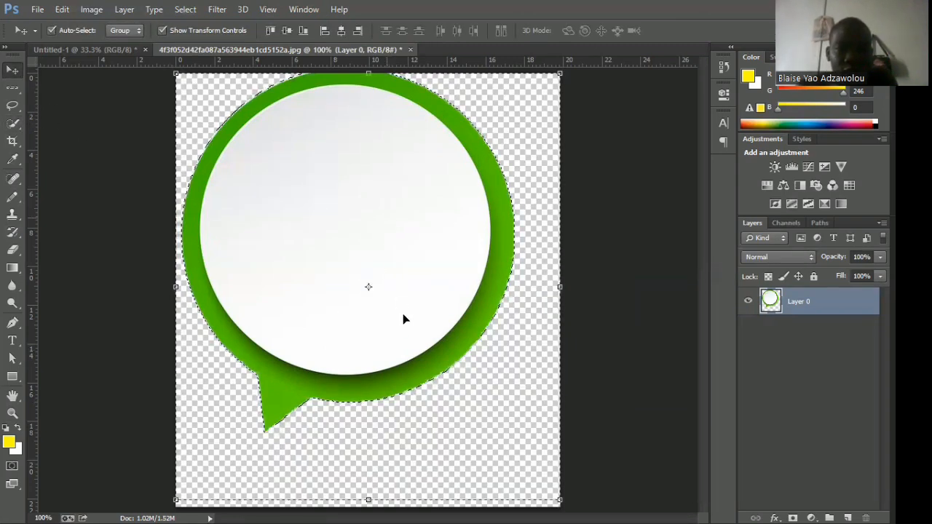
pyautogui.moveTo(405, 297); pyautogui.dragTo(421, 371)
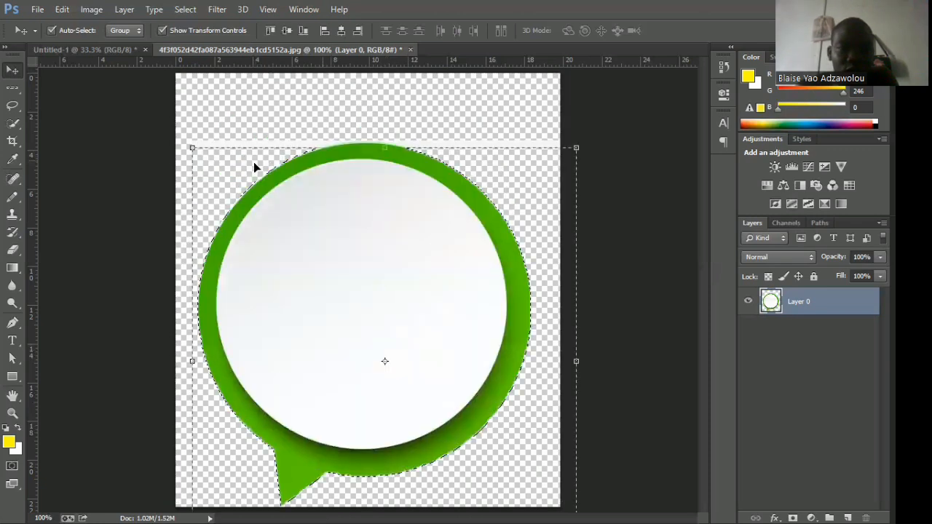
# Remove the leftover background strips on both sides of the bubble's upper edge using the Magic Wand, clear the selection and return to the Move tool.
pyautogui.click(11, 126)
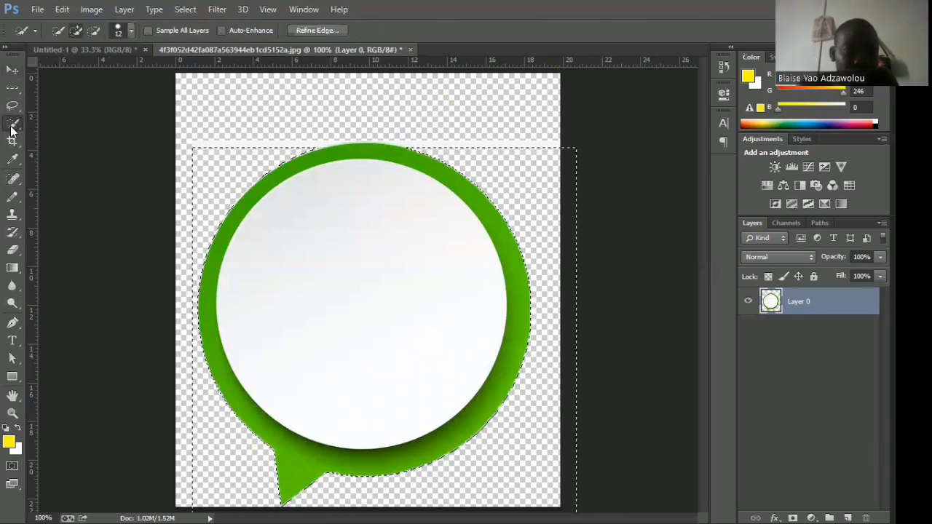
pyautogui.rightClick(12, 129)
pyautogui.click(109, 134)
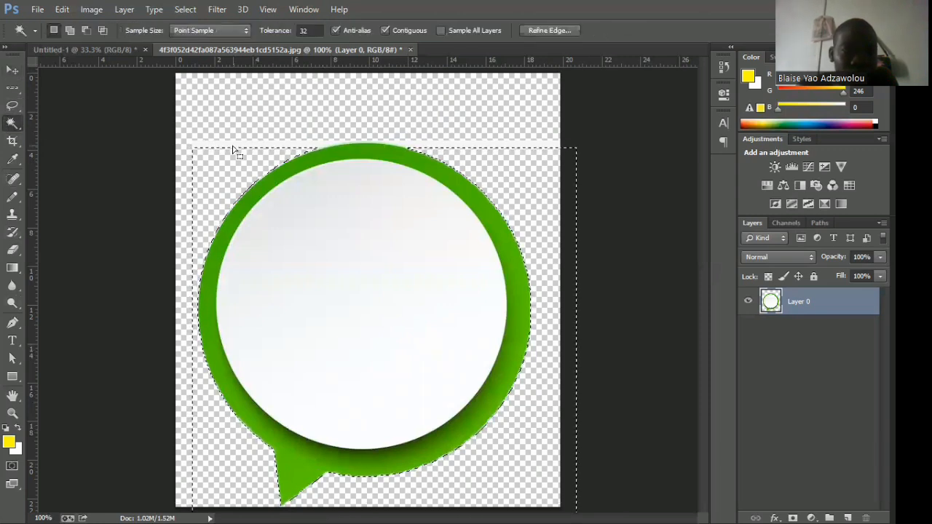
pyautogui.click(233, 148)
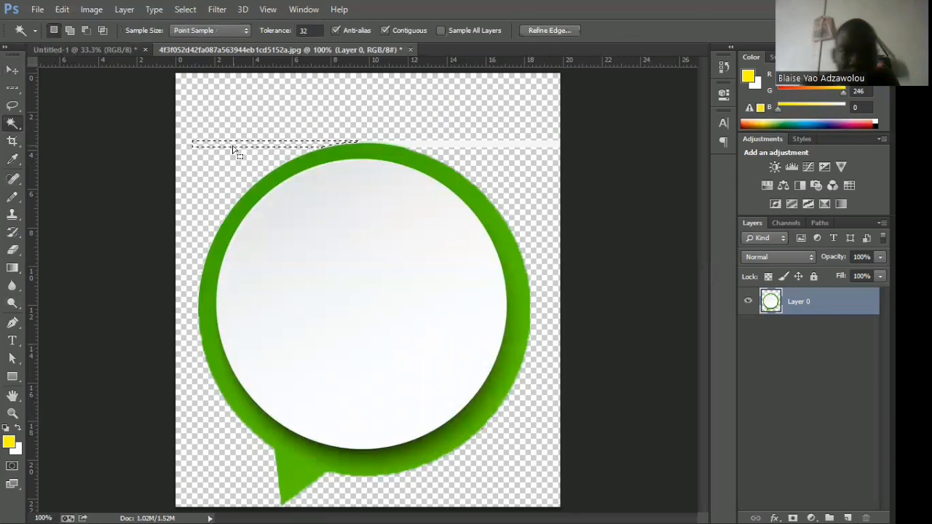
pyautogui.click(435, 146)
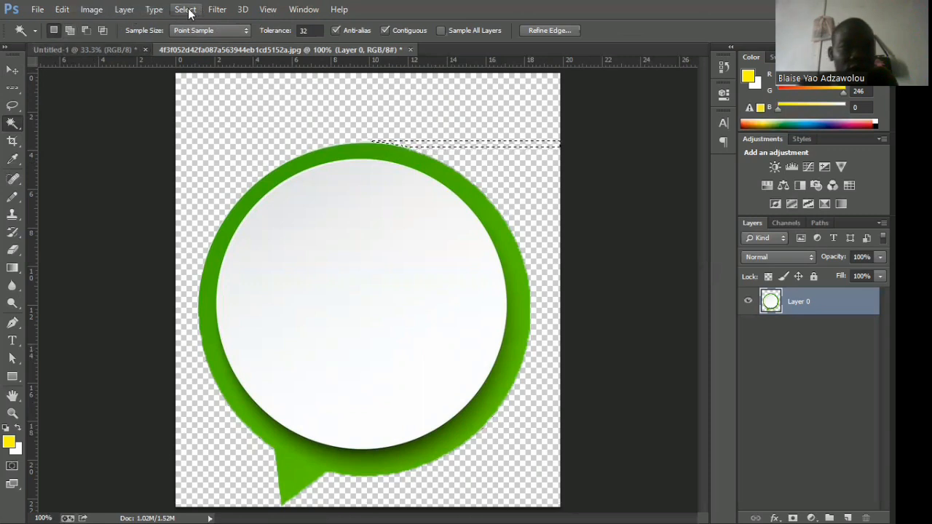
pyautogui.hotkey('ctrl', 'd')
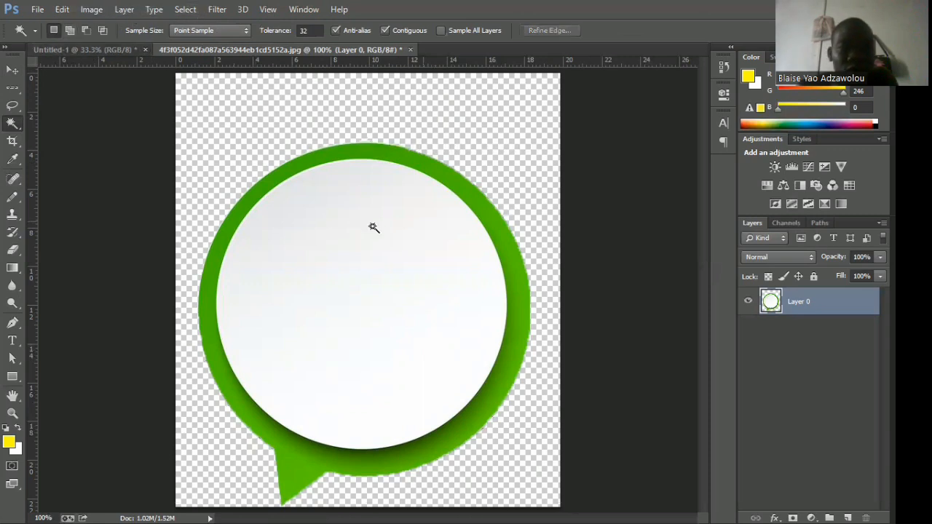
pyautogui.click(12, 69)
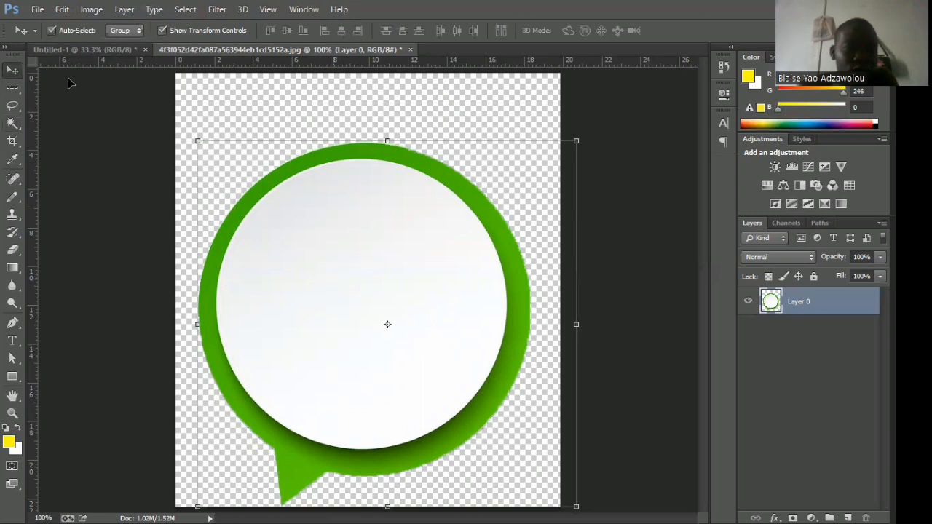
# Copy the cut-out speech bubble into the Untitled-1 document, place it in the left half of the white canvas and apply the transform.
pyautogui.moveTo(70, 50); pyautogui.dragTo(262, 290)
pyautogui.hotkey('ctrl', 't')
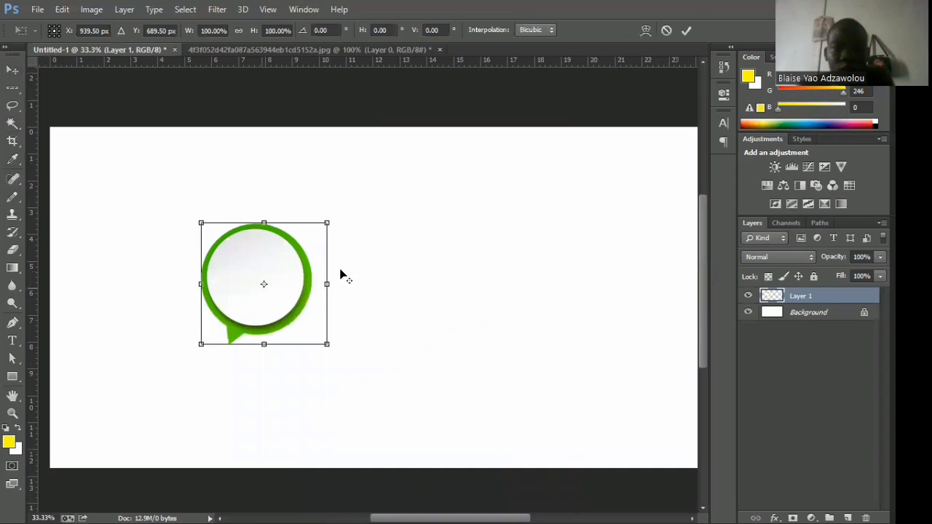
pyautogui.keyDown('alt'); pyautogui.click(347, 244); pyautogui.keyUp('alt')
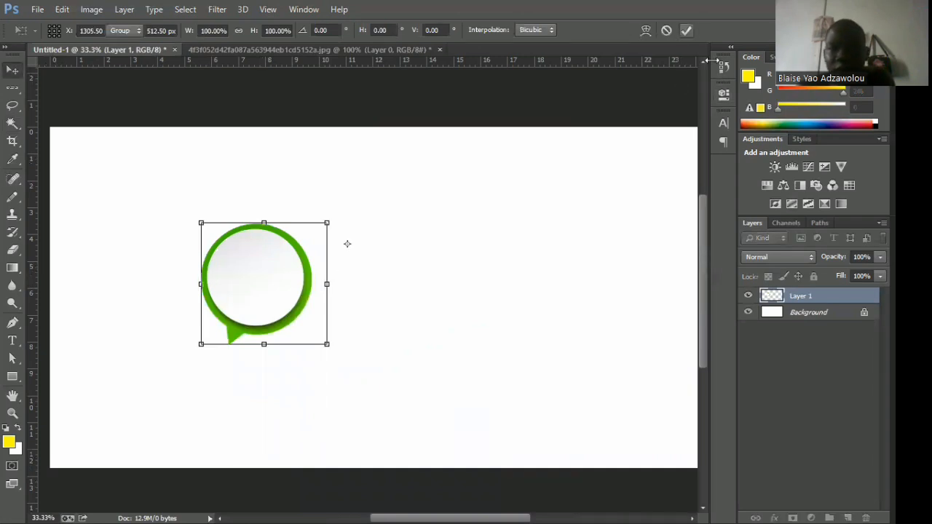
pyautogui.press('Return')
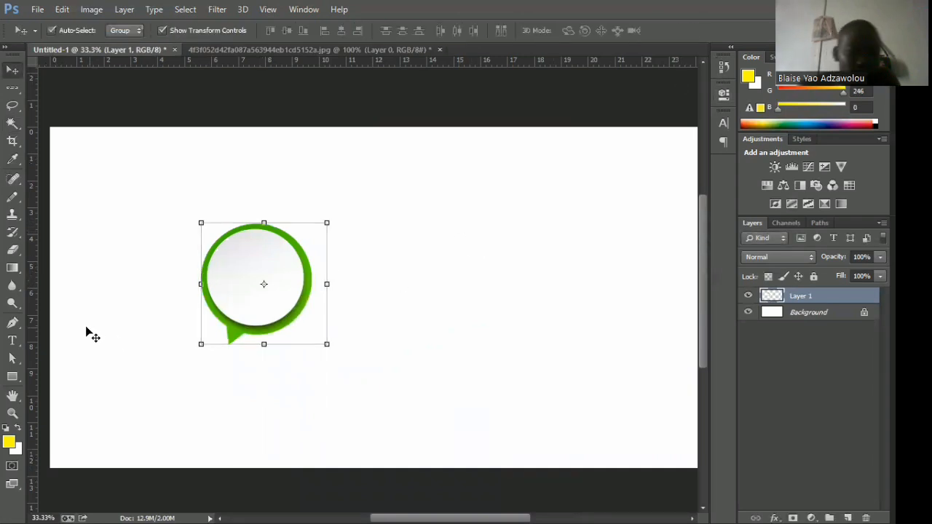
# Try to paint over the speech bubble with the History Brush tool and view the related history brush variants.
pyautogui.click(12, 234)
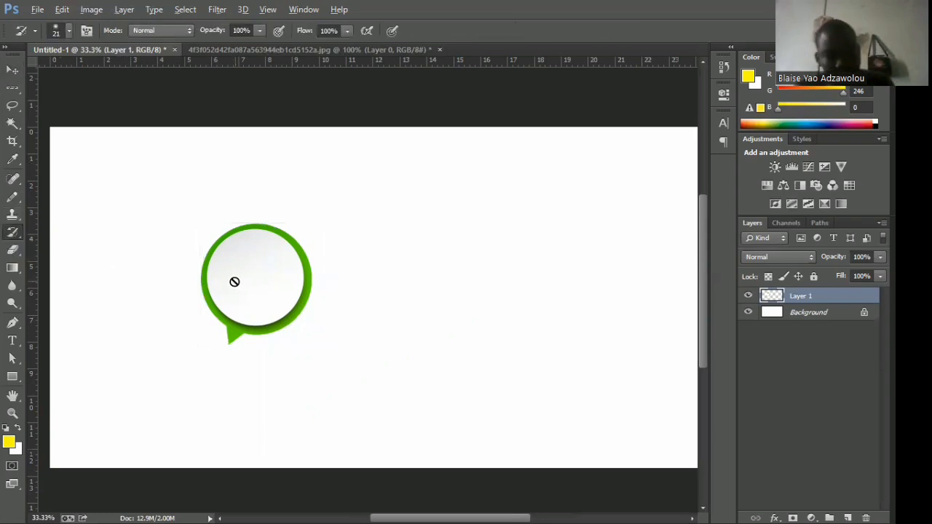
pyautogui.click(243, 323)
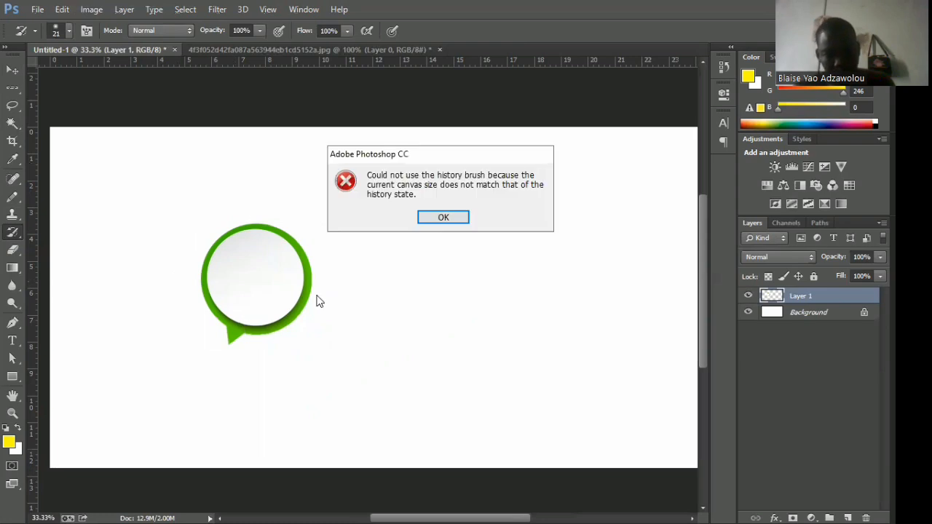
pyautogui.click(441, 218)
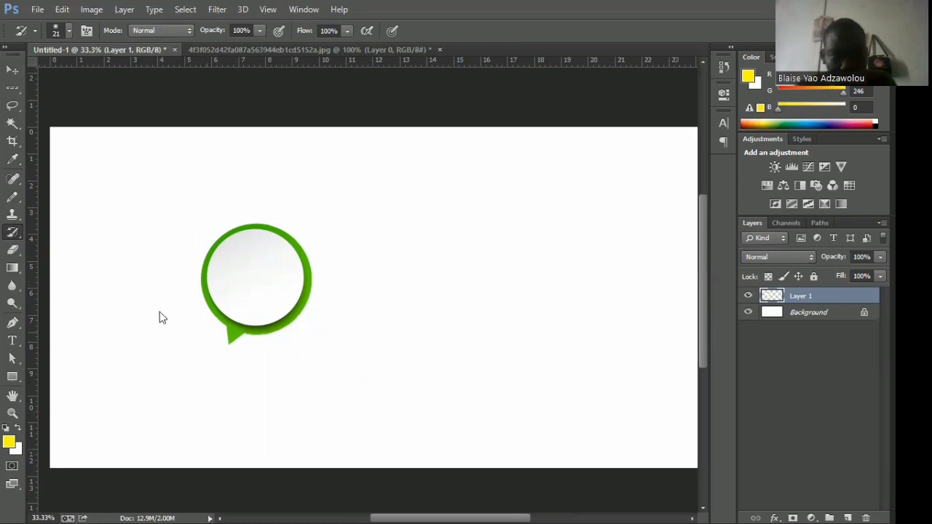
pyautogui.rightClick(14, 232)
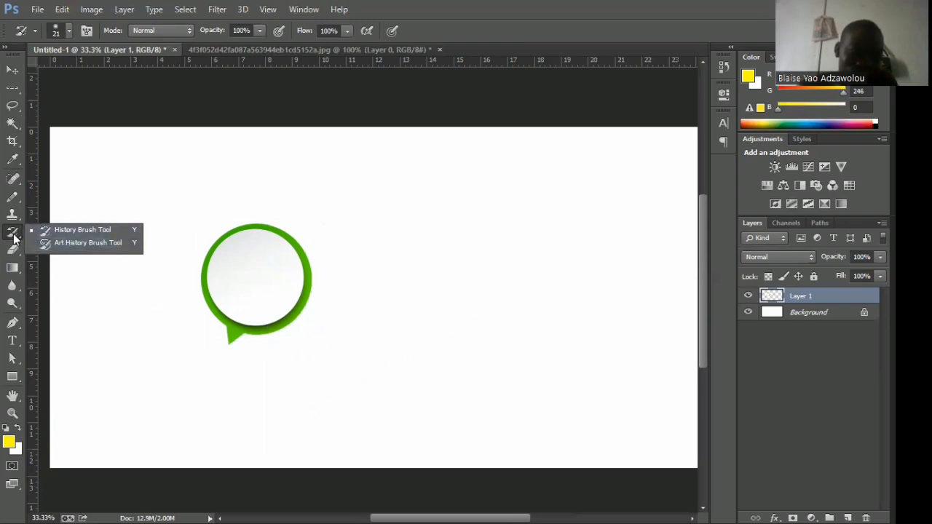
pyautogui.click(195, 266)
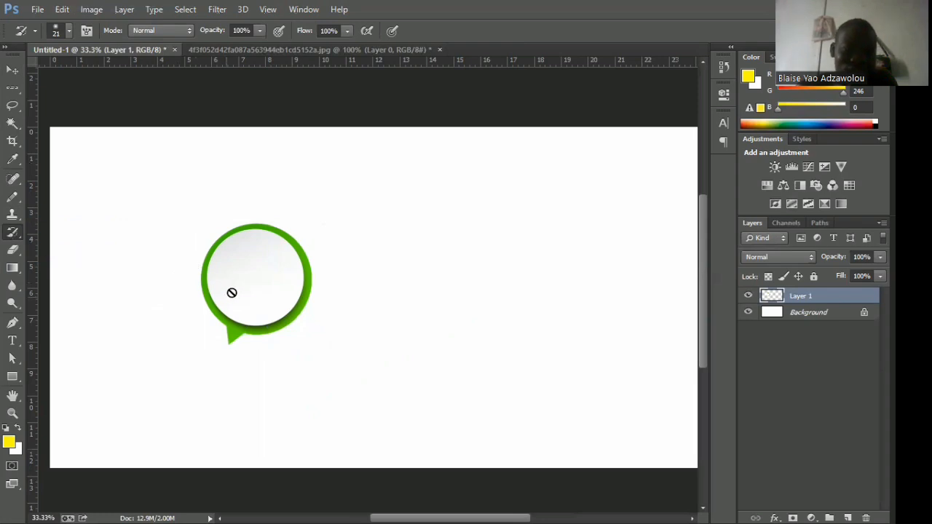
# Erase the whole speech bubble from its layer with the Eraser tool, using a brush size of 75 px.
pyautogui.click(13, 250)
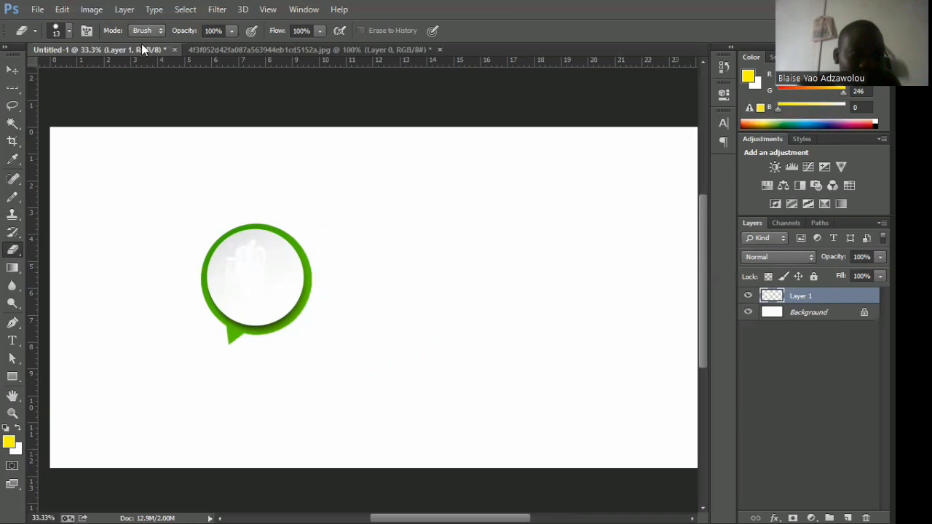
pyautogui.click(68, 30)
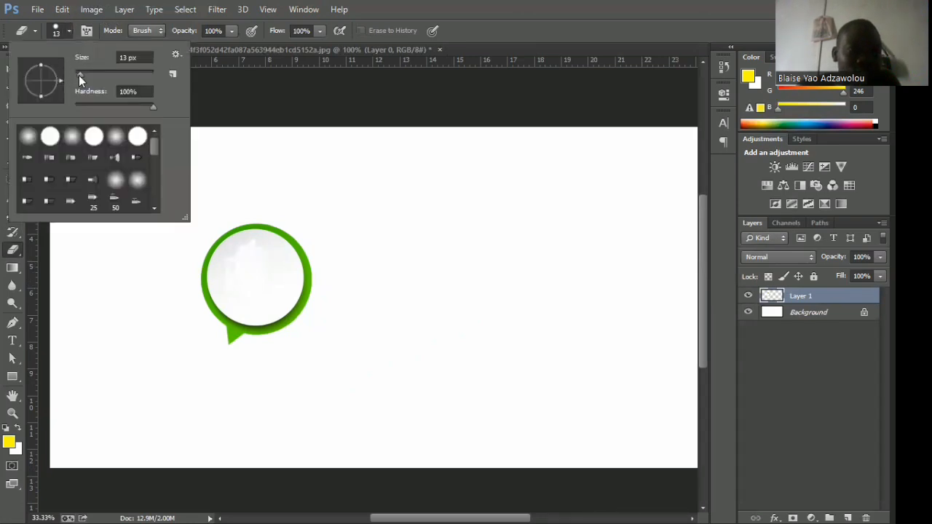
pyautogui.moveTo(79, 75); pyautogui.dragTo(92, 74)
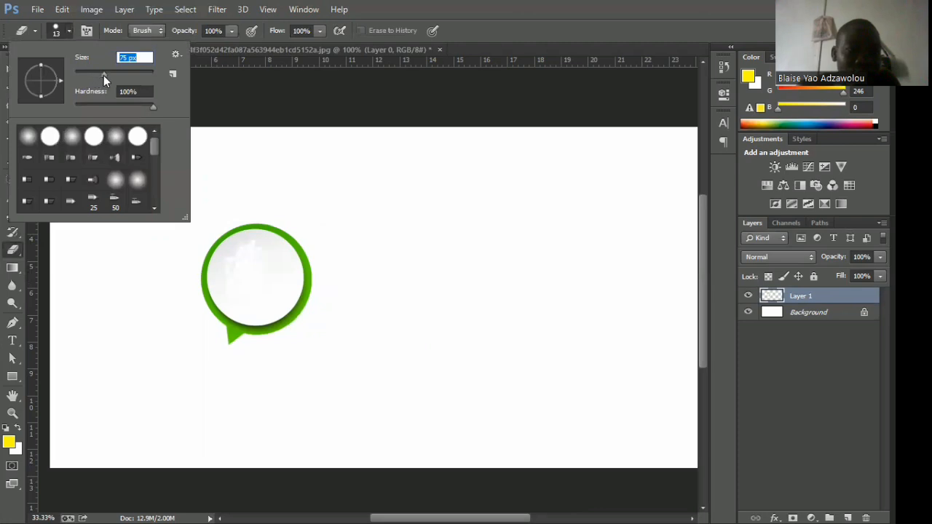
pyautogui.click(249, 256)
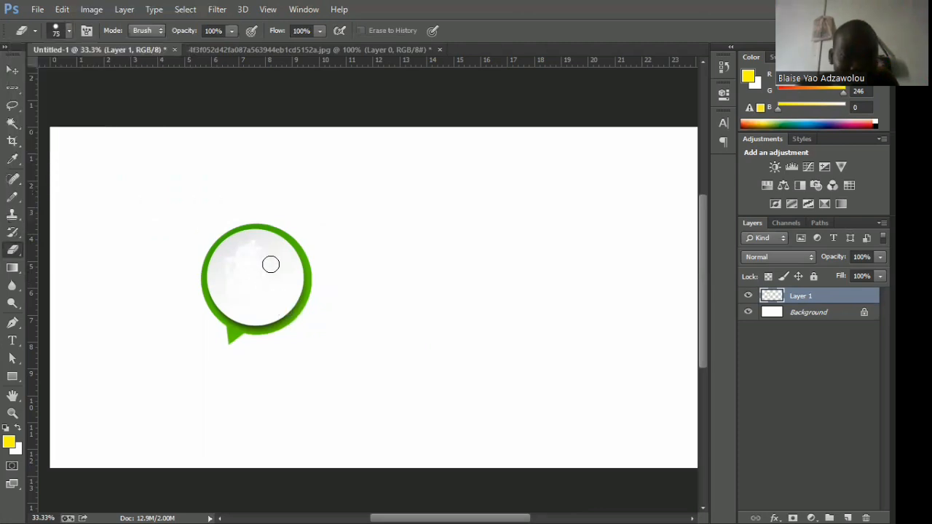
pyautogui.moveTo(271, 264)
pyautogui.mouseDown()
pyautogui.moveTo(254, 241)
pyautogui.moveTo(235, 244)
pyautogui.moveTo(223, 274)
pyautogui.moveTo(218, 261)
pyautogui.moveTo(231, 337)
pyautogui.moveTo(228, 313)
pyautogui.moveTo(243, 335)
pyautogui.moveTo(238, 316)
pyautogui.moveTo(259, 333)
pyautogui.moveTo(251, 319)
pyautogui.moveTo(275, 331)
pyautogui.moveTo(259, 318)
pyautogui.moveTo(294, 322)
pyautogui.moveTo(277, 321)
pyautogui.moveTo(317, 302)
pyautogui.moveTo(286, 300)
pyautogui.moveTo(313, 275)
pyautogui.moveTo(302, 248)
pyautogui.moveTo(246, 220)
pyautogui.moveTo(228, 233)
pyautogui.moveTo(221, 307)
pyautogui.moveTo(207, 246)
pyautogui.moveTo(267, 233)
pyautogui.moveTo(236, 229)
pyautogui.moveTo(216, 278)
pyautogui.moveTo(217, 236)
pyautogui.mouseUp()
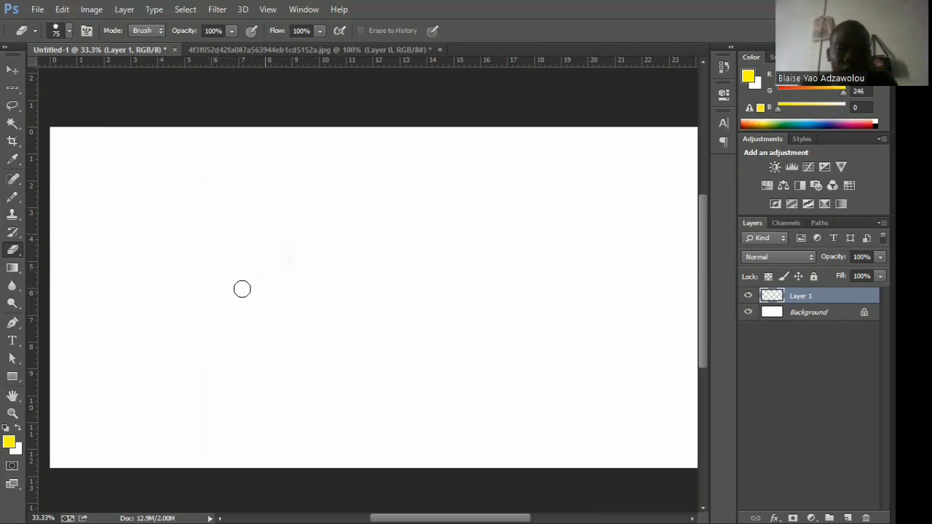
pyautogui.moveTo(242, 289); pyautogui.dragTo(248, 281)
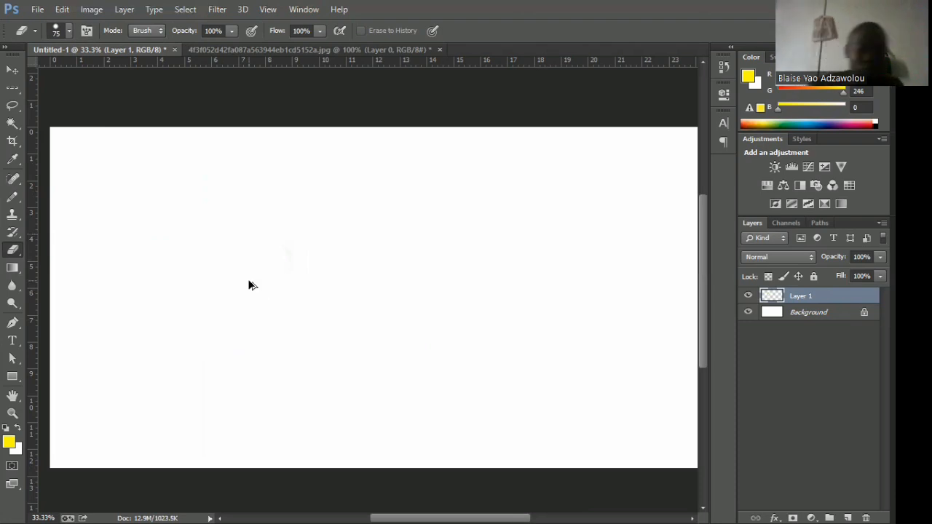
# Step back through the history to undo the erasing, and step forward to restore the placed speech bubble.
pyautogui.hotkey('ctrl', 'z')
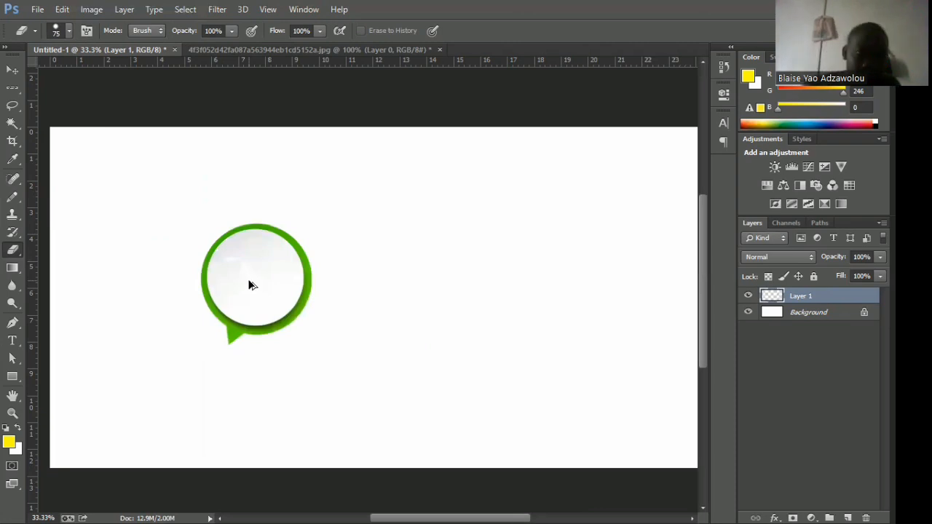
pyautogui.hotkey('ctrl', 'alt', 'z')
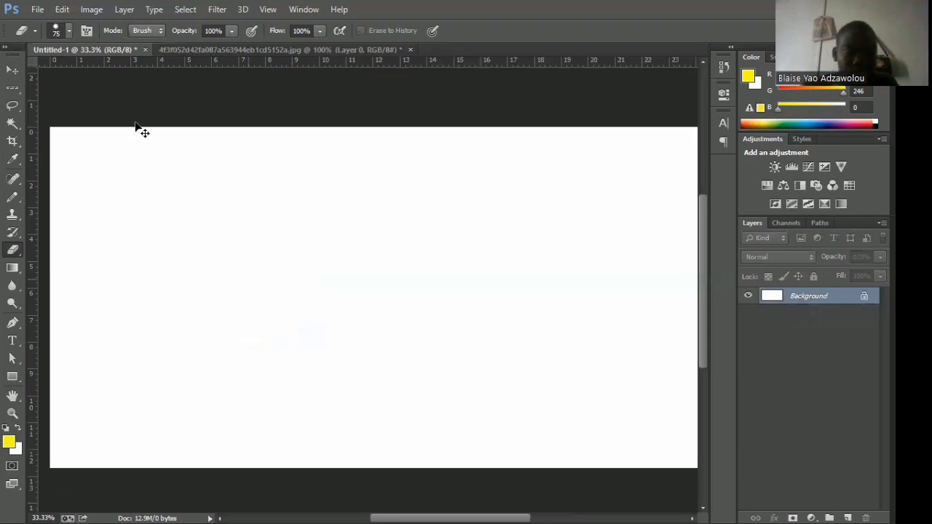
pyautogui.click(64, 10)
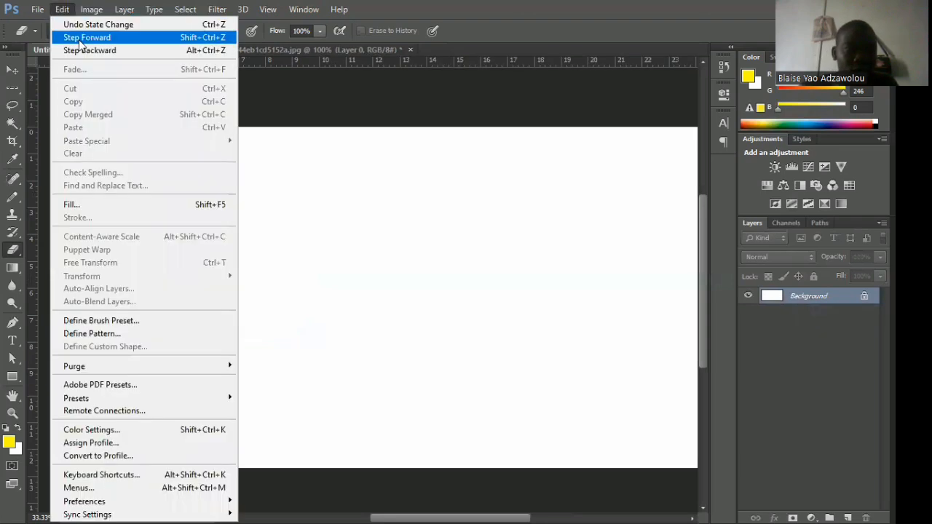
pyautogui.click(78, 38)
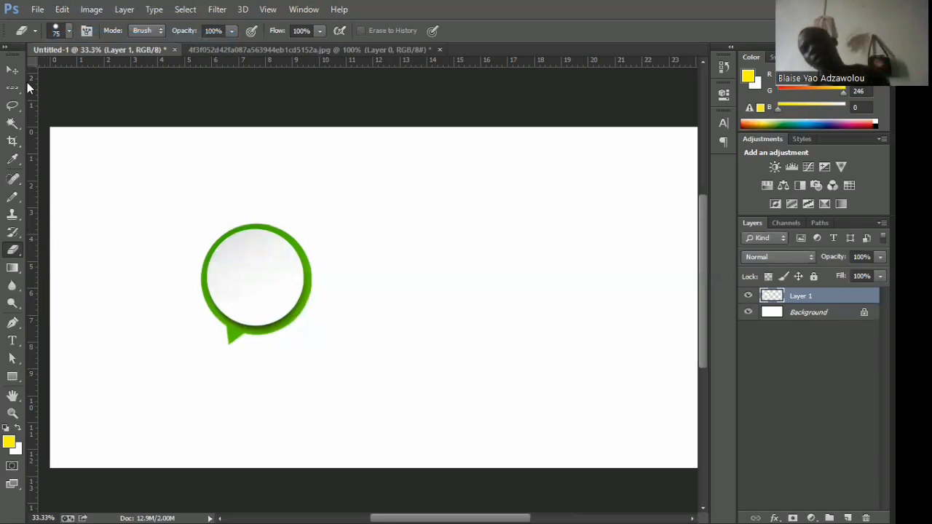
# Activate the Gradient tool with the speech bubble's layer selected.
pyautogui.click(11, 271)
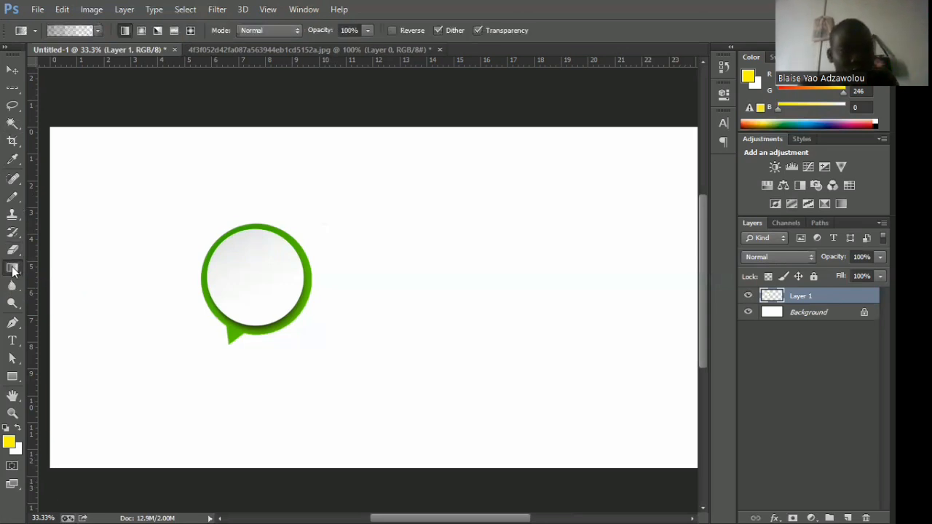
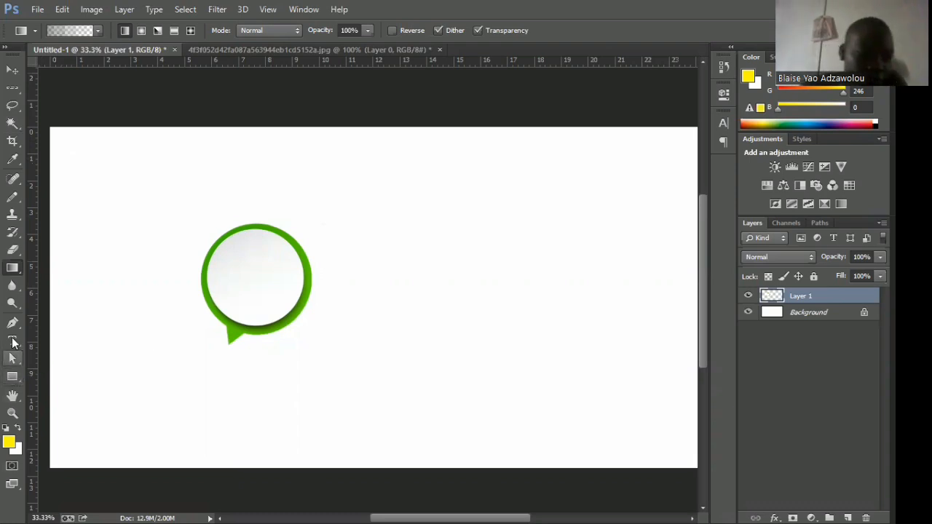
# Fill the Background layer with the current transparent gradient, running diagonally from the canvas's upper-left corner to its lower-right corner.
pyautogui.click(806, 312)
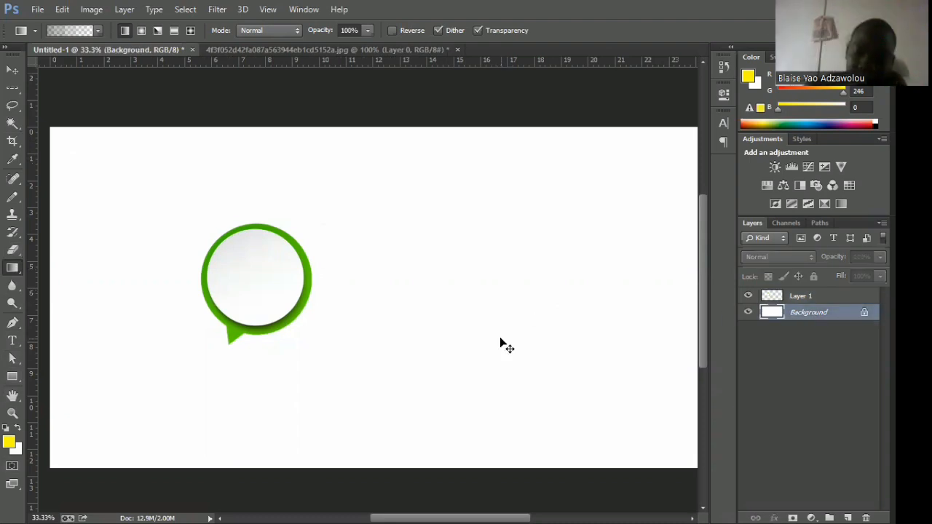
pyautogui.hotkey('ctrl', '-')
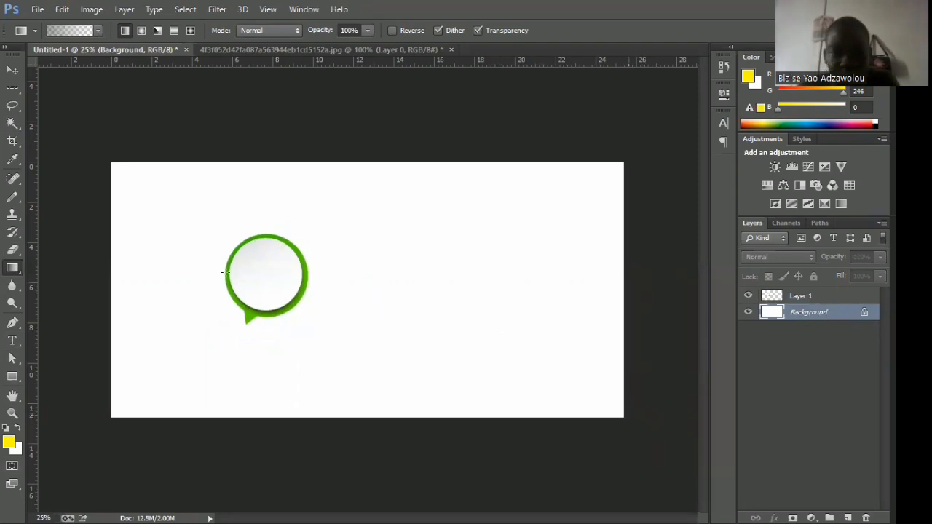
pyautogui.moveTo(102, 174); pyautogui.dragTo(623, 412)
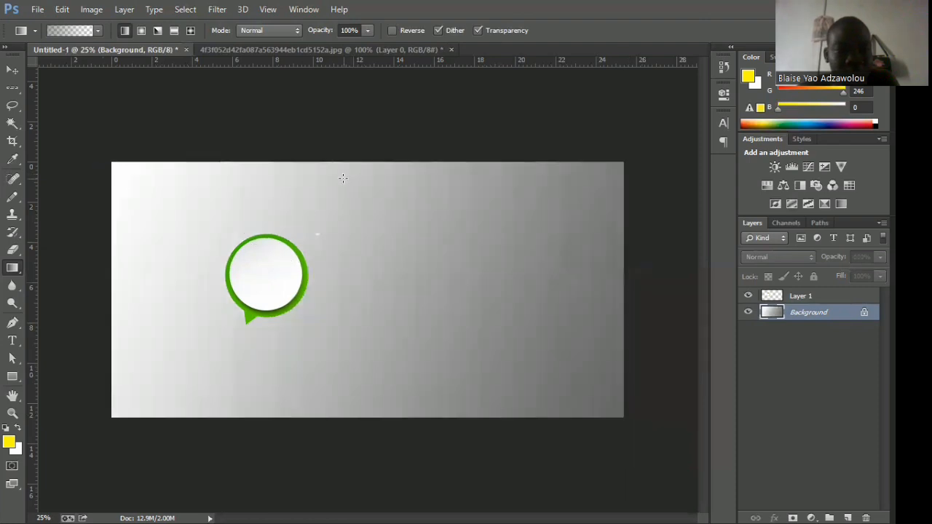
# Add a second pass of the same gradient on the Background layer, from the canvas's lower-left corner to its upper-right corner.
pyautogui.click(96, 31)
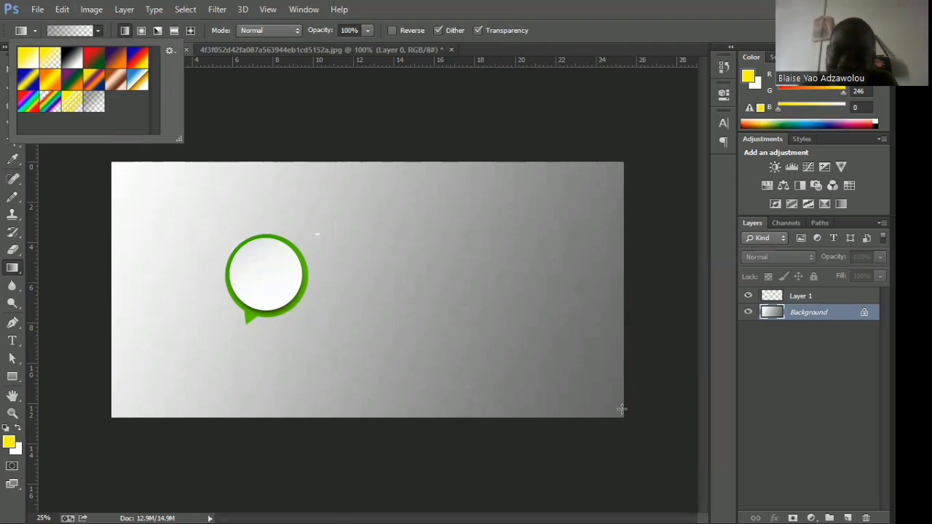
pyautogui.click(110, 414)
pyautogui.moveTo(110, 414); pyautogui.dragTo(624, 166)
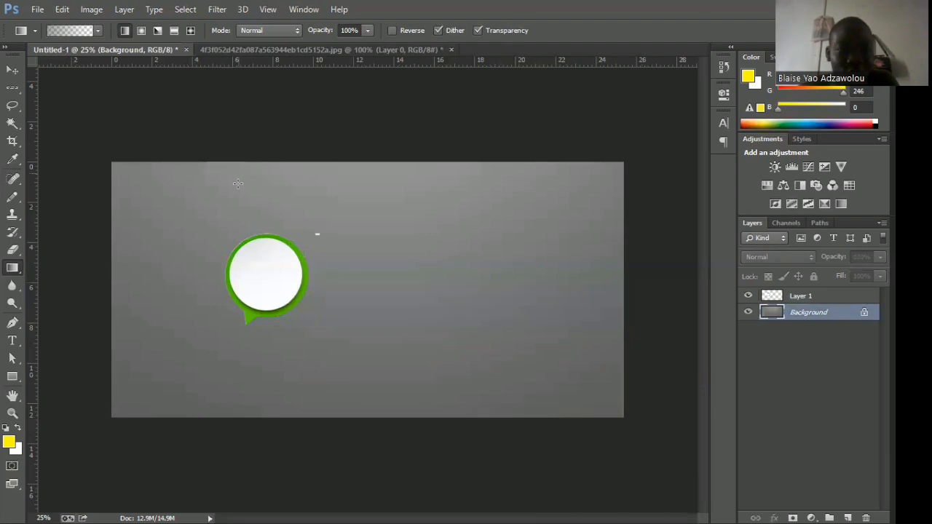
# Choose the Orange, Yellow, Orange gradient preset and change its first color stop to black (000000) in the Gradient Editor.
pyautogui.click(97, 31)
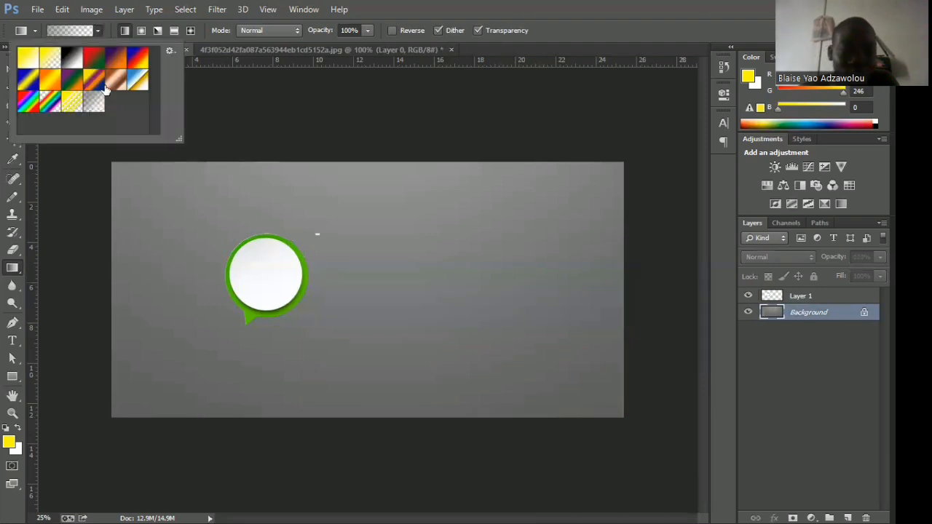
pyautogui.click(49, 86)
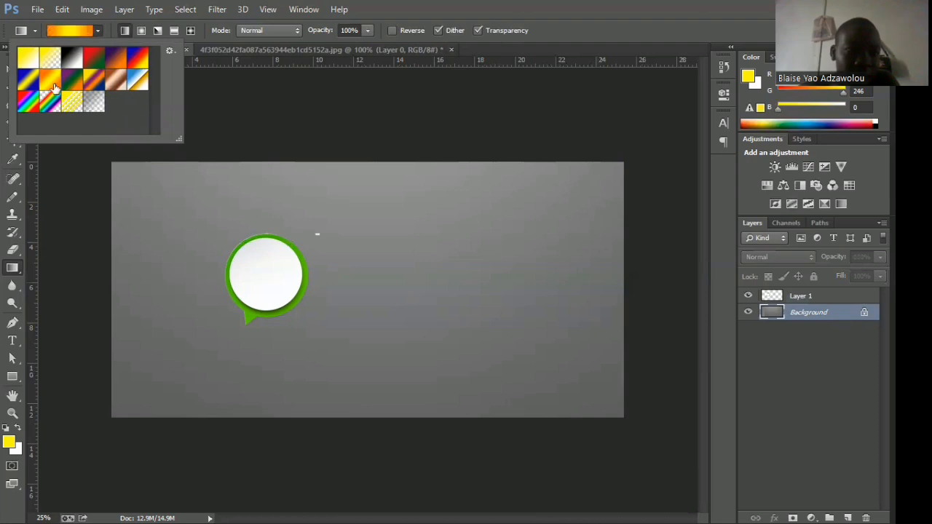
pyautogui.click(64, 32)
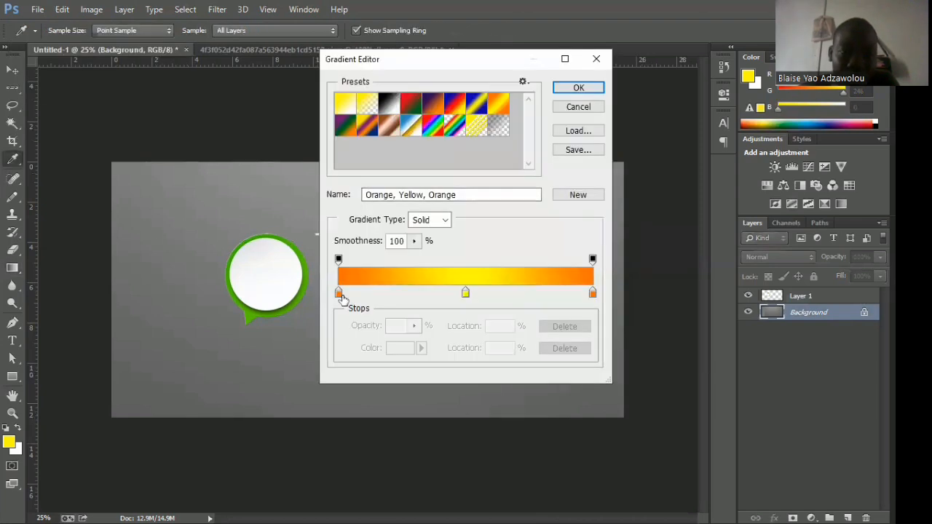
pyautogui.doubleClick(338, 293)
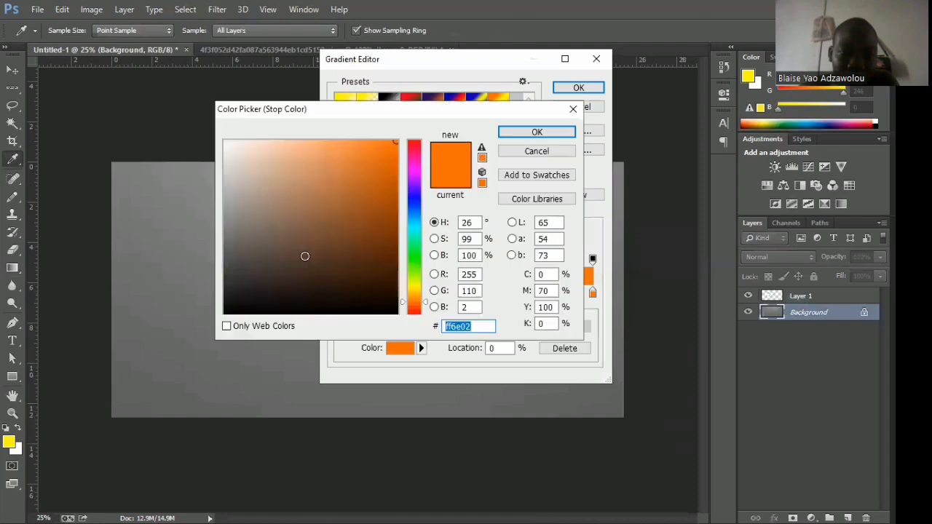
pyautogui.write('000000')
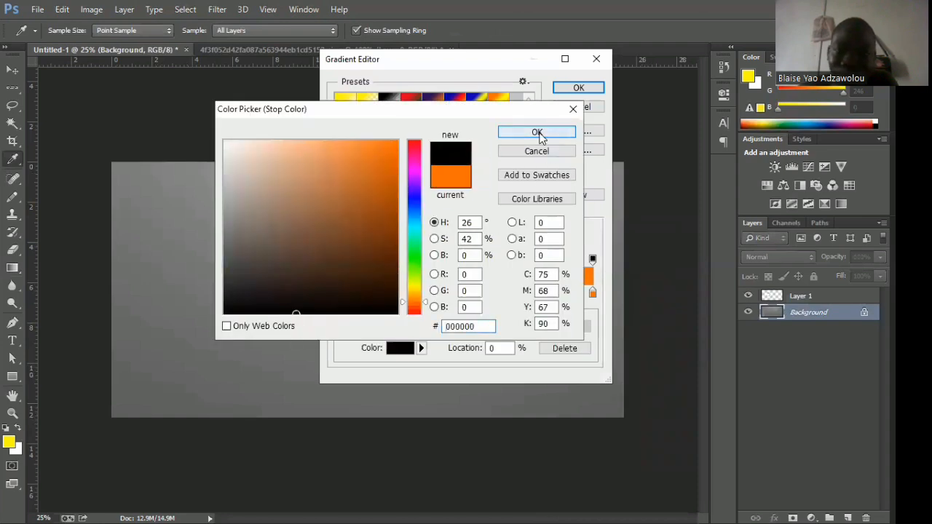
pyautogui.click(536, 132)
# Set the gradient's middle color stop to white (ffffff).
pyautogui.click(463, 291)
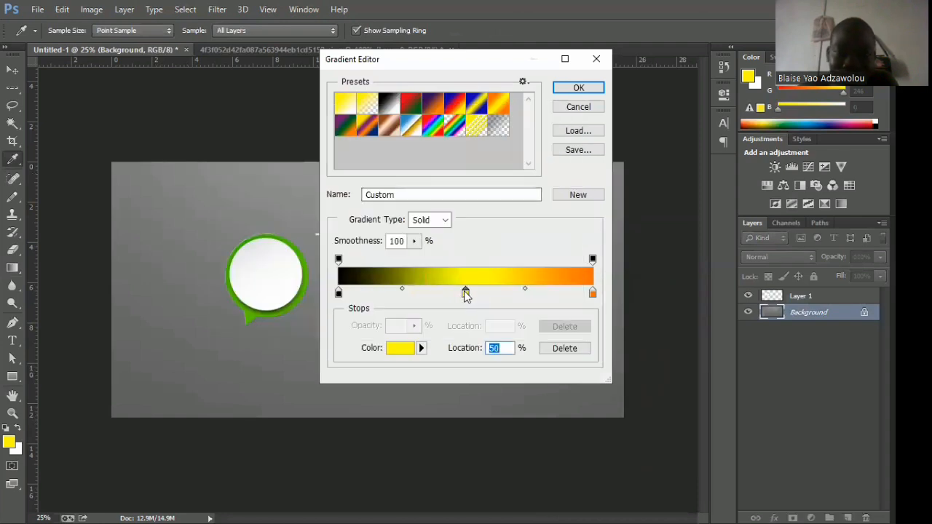
pyautogui.doubleClick(465, 293)
pyautogui.click(225, 143)
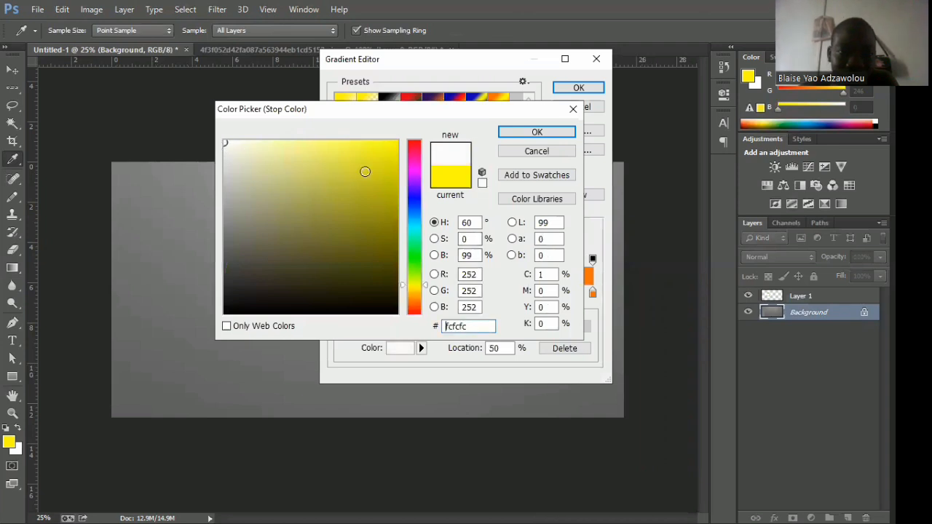
pyautogui.doubleClick(457, 326)
pyautogui.write('ffffff')
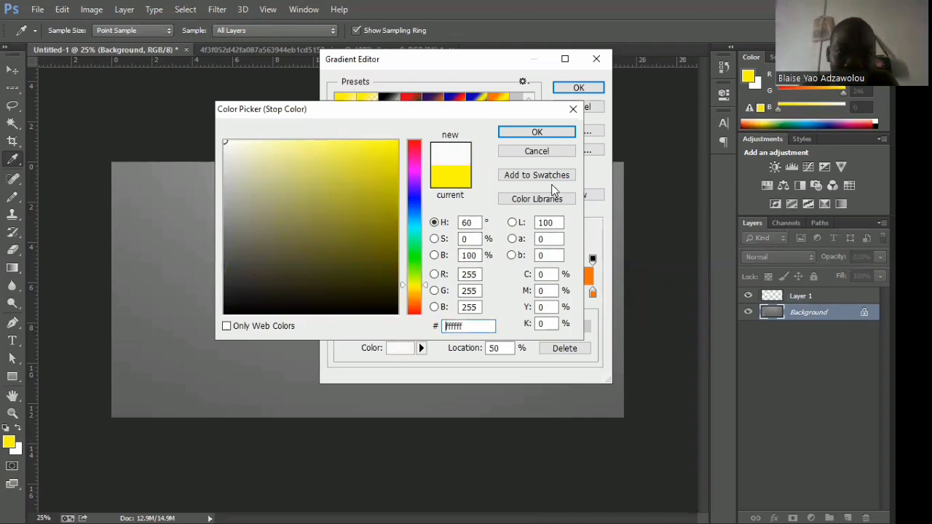
pyautogui.click(533, 133)
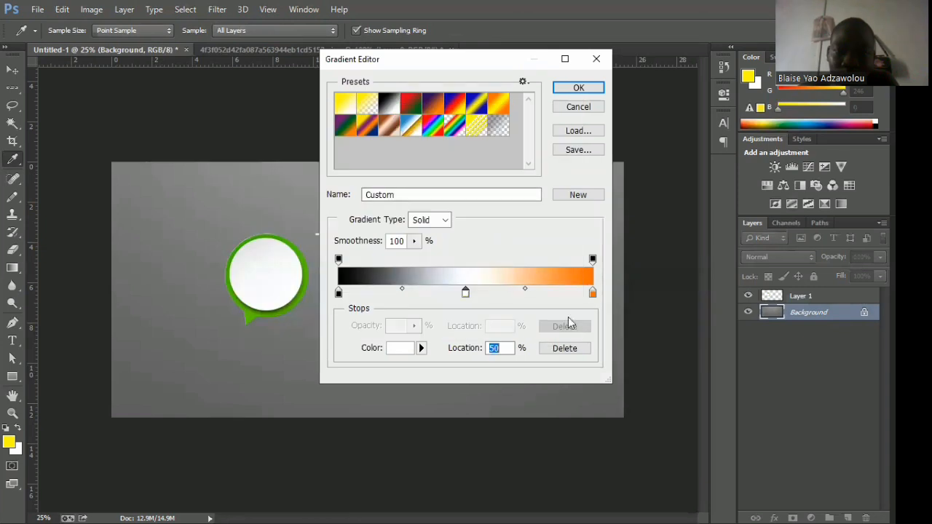
# Set the gradient's end color stop to magenta (ff00f6) and apply the custom gradient across the Background layer from the lower-left to the upper-right corner.
pyautogui.doubleClick(592, 294)
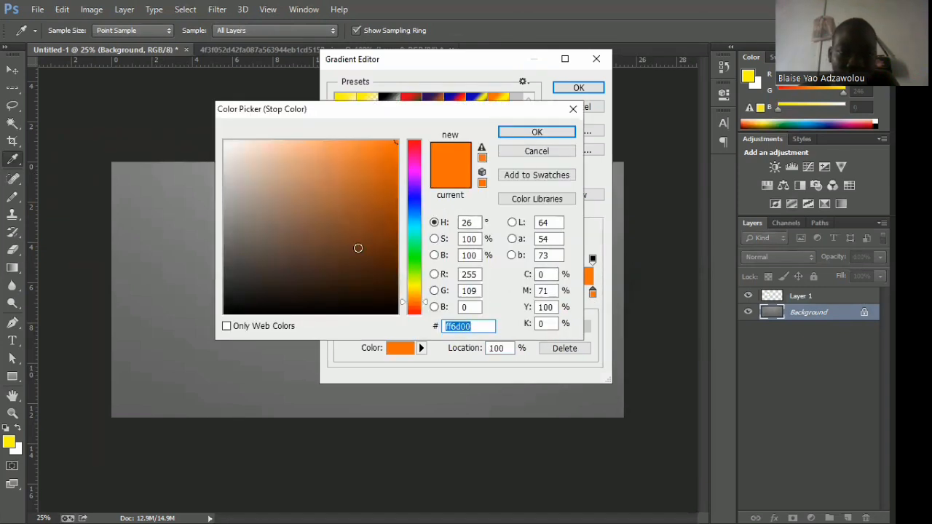
pyautogui.click(412, 168)
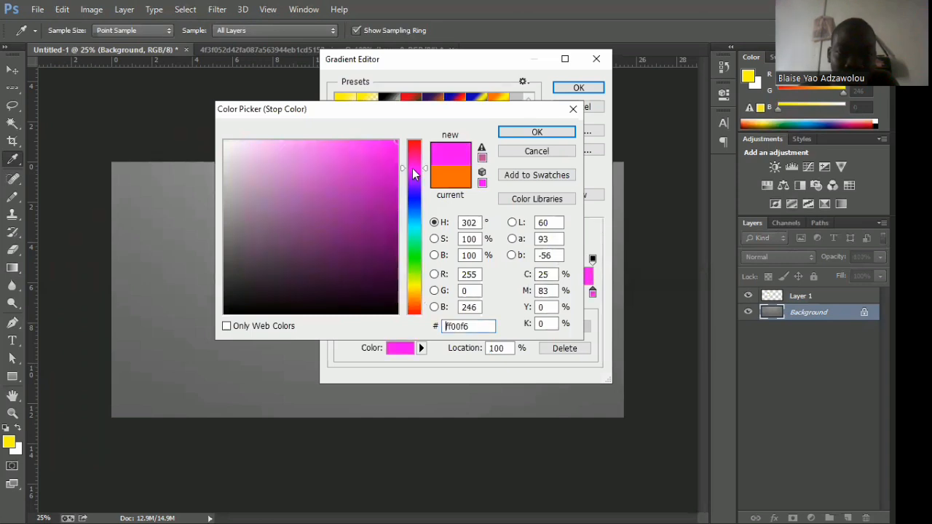
pyautogui.click(514, 136)
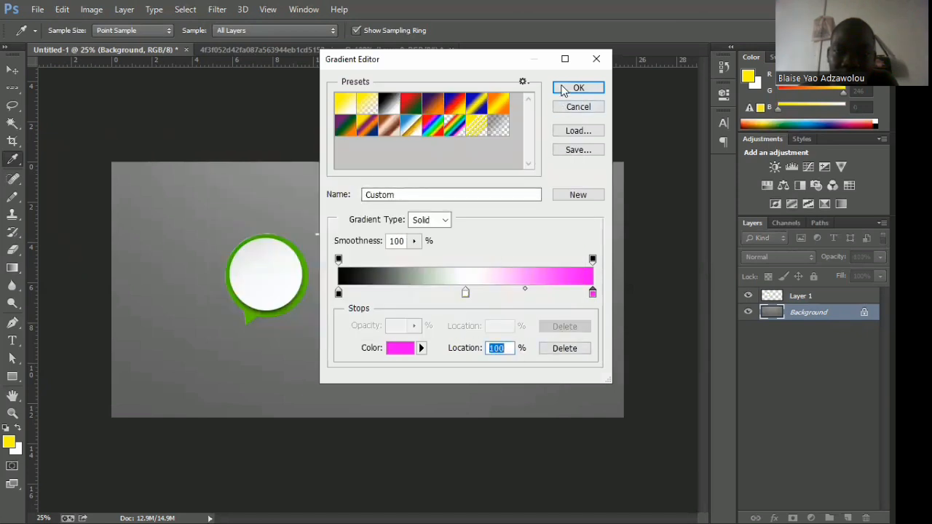
pyautogui.click(566, 86)
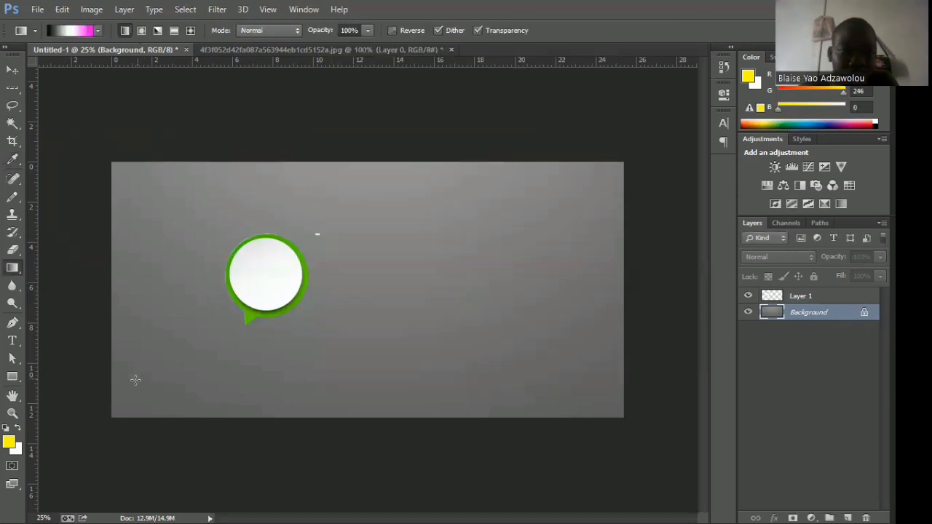
pyautogui.moveTo(114, 414); pyautogui.dragTo(630, 177)
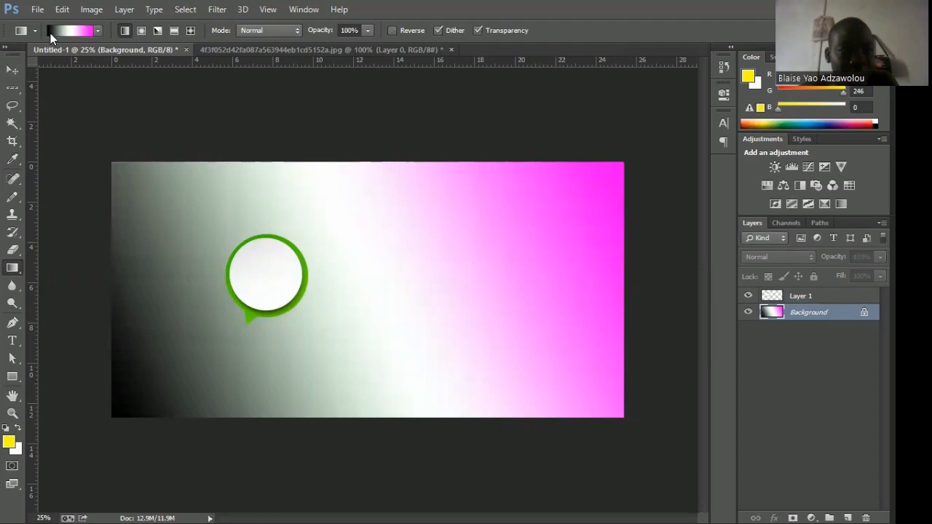
# Look through the variants of the Gradient and Blur tools, selecting the speech bubble's layer for the Blur tool.
pyautogui.rightClick(10, 269)
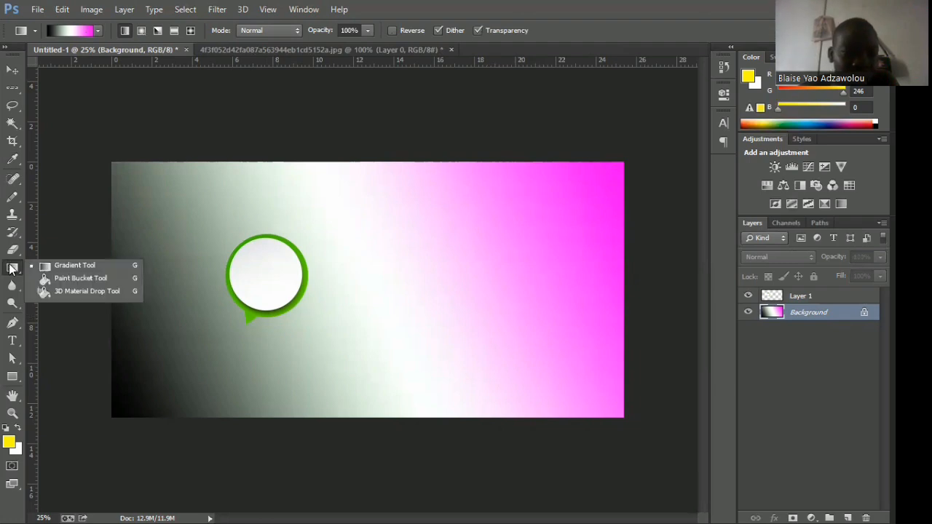
pyautogui.click(11, 269)
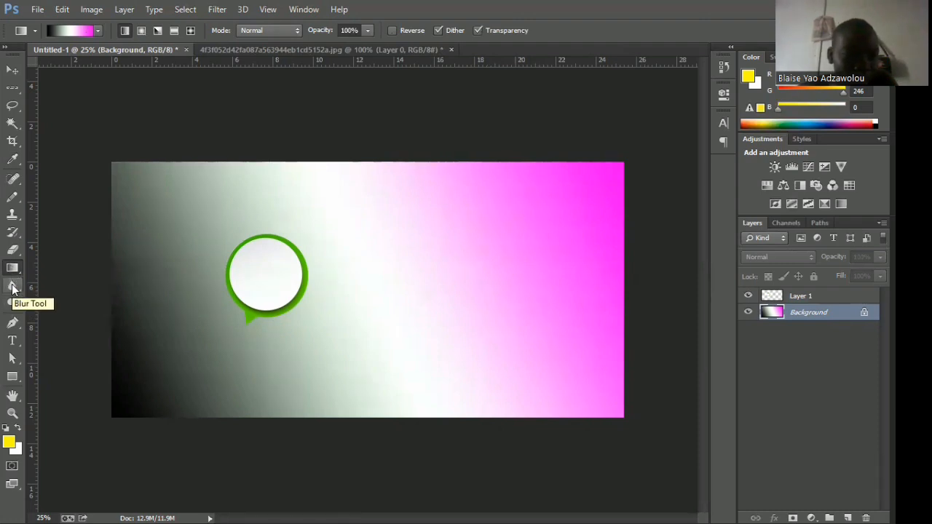
pyautogui.click(12, 286)
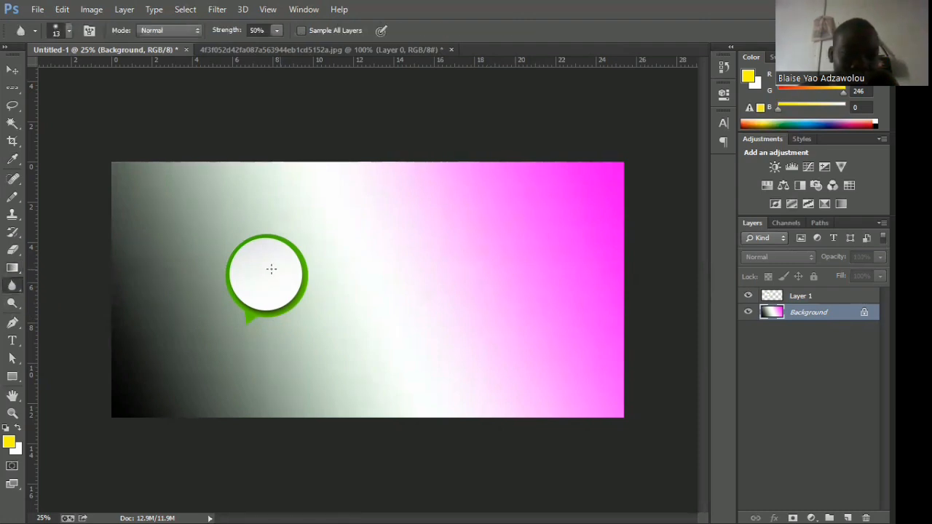
pyautogui.click(805, 296)
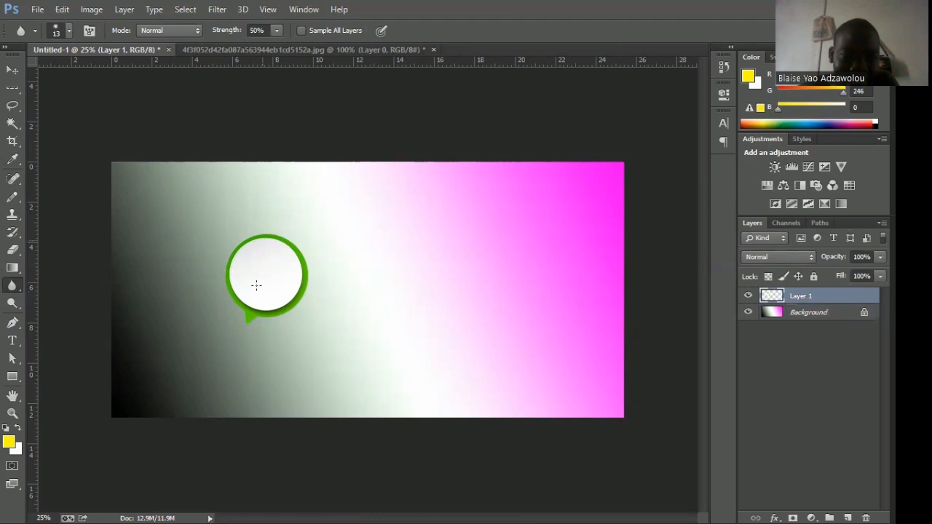
pyautogui.rightClick(19, 290)
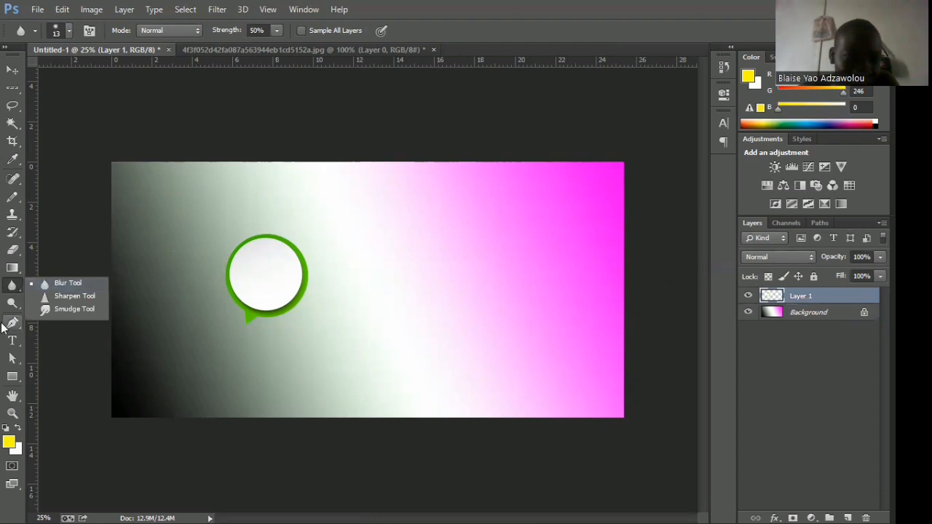
# Lighten the speech bubble with the Dodge tool, using a 65 px brush, the Midtones range and 50% exposure, and switch to the Move tool.
pyautogui.click(14, 305)
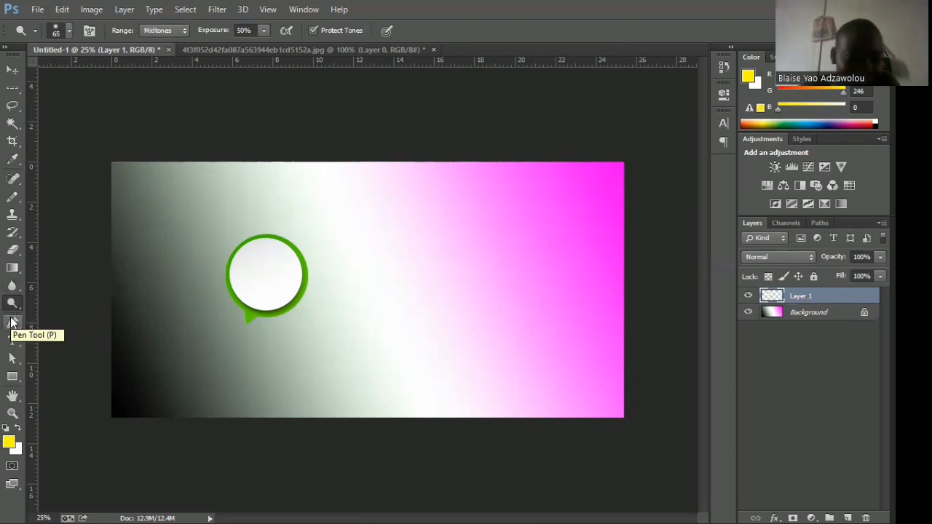
pyautogui.click(16, 304)
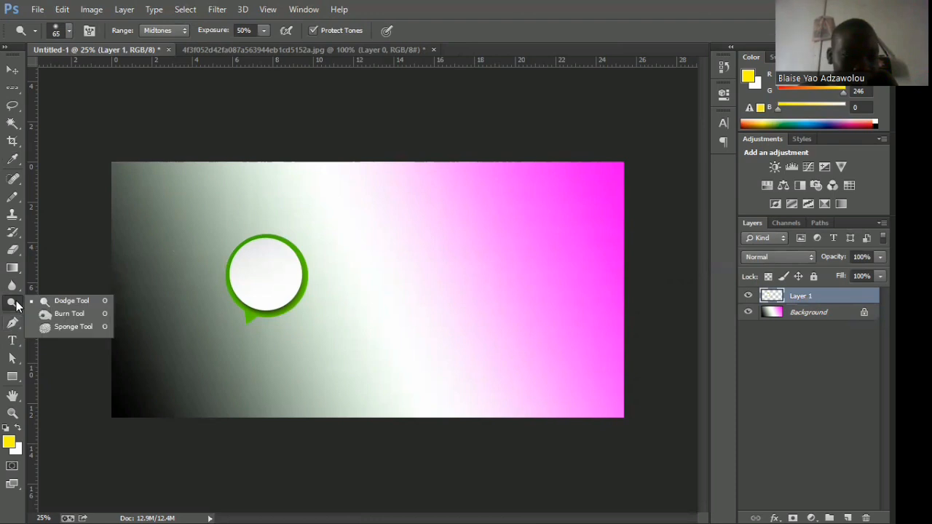
pyautogui.click(51, 302)
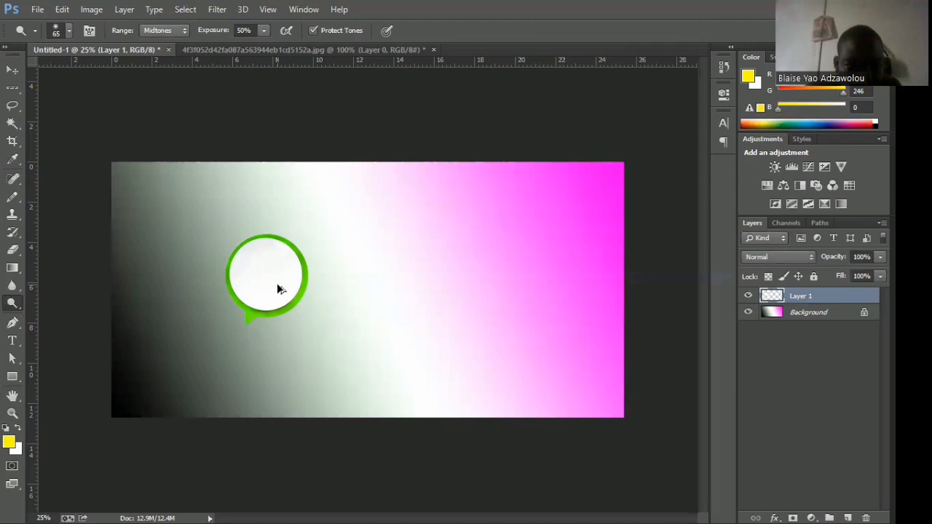
pyautogui.press('z')
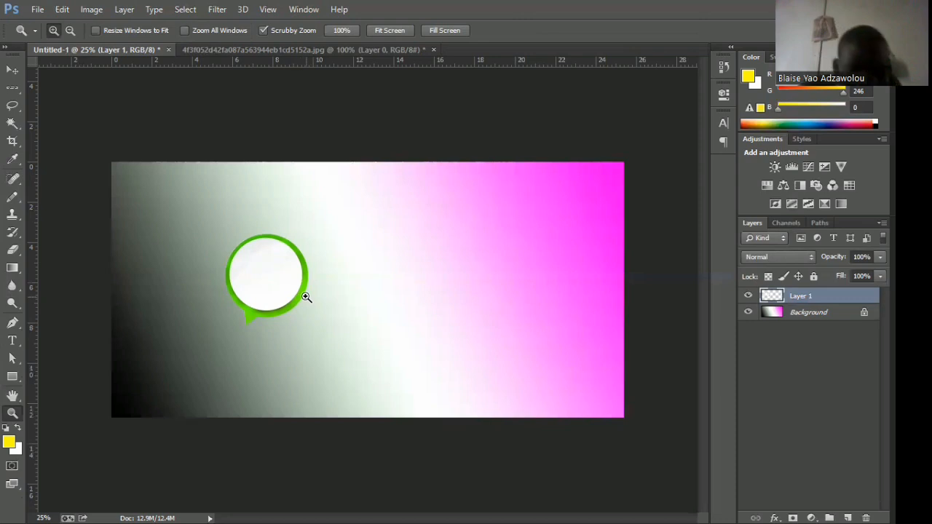
pyautogui.click(13, 71)
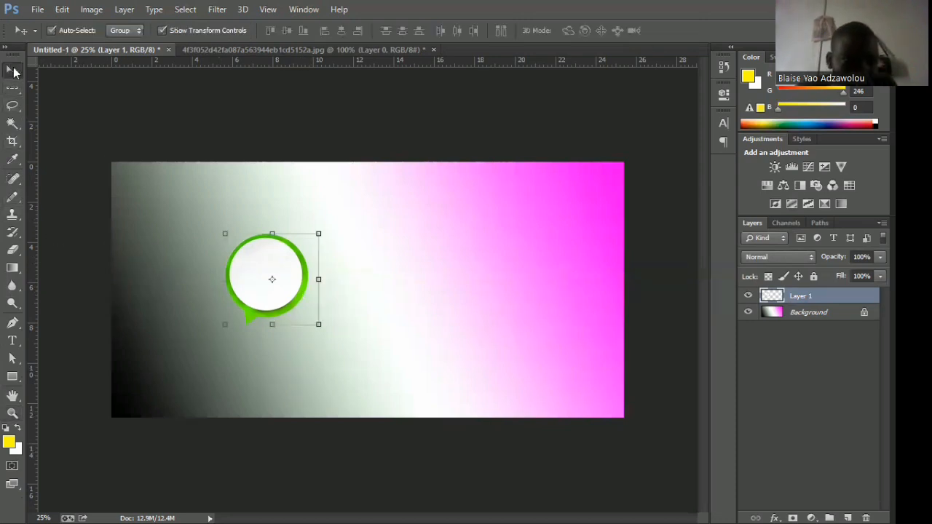
# Draw a yellow four-sided shape of about 868 × 372 px beside the speech bubble with the Pen tool, and view the tool's variants.
pyautogui.click(11, 321)
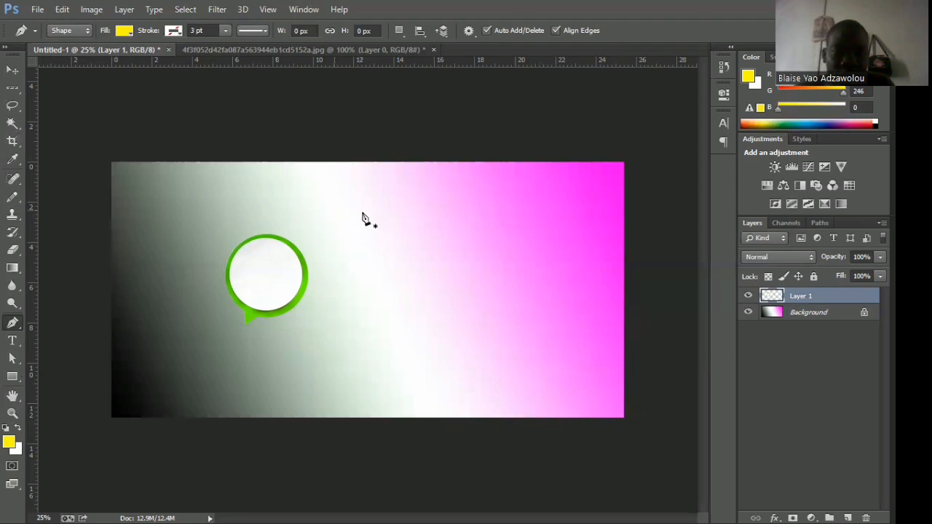
pyautogui.click(334, 210)
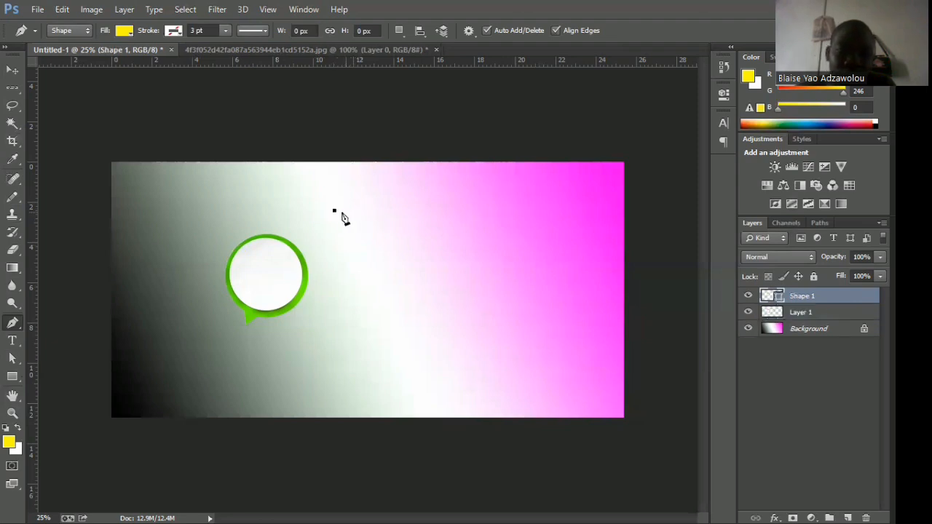
pyautogui.click(477, 213)
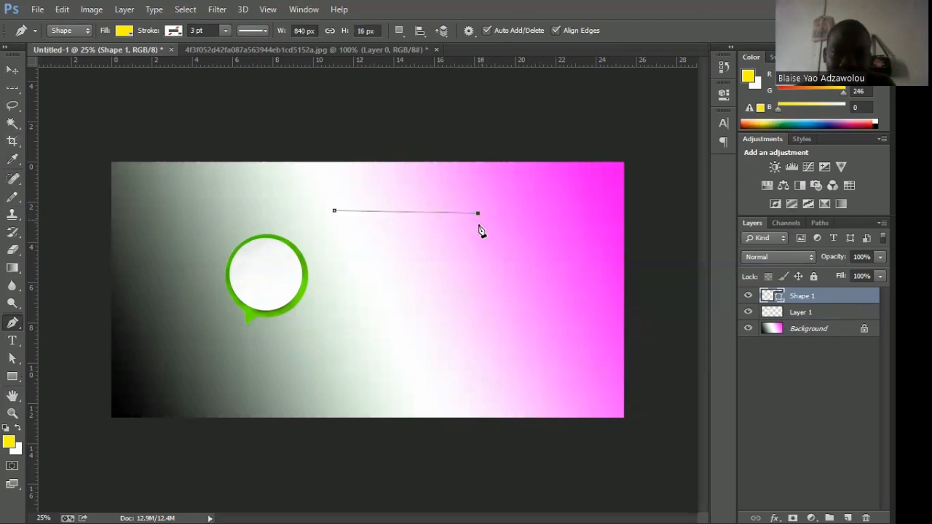
pyautogui.click(474, 274)
pyautogui.click(334, 214)
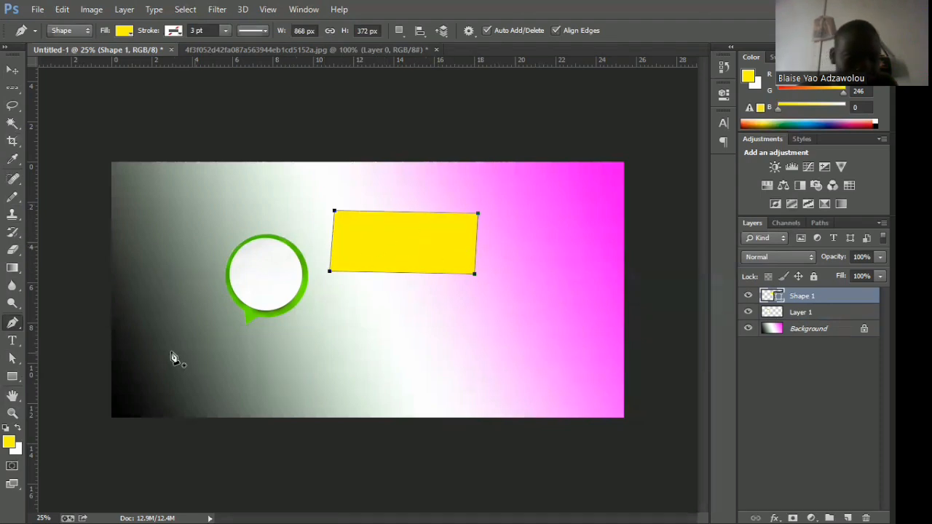
pyautogui.rightClick(21, 331)
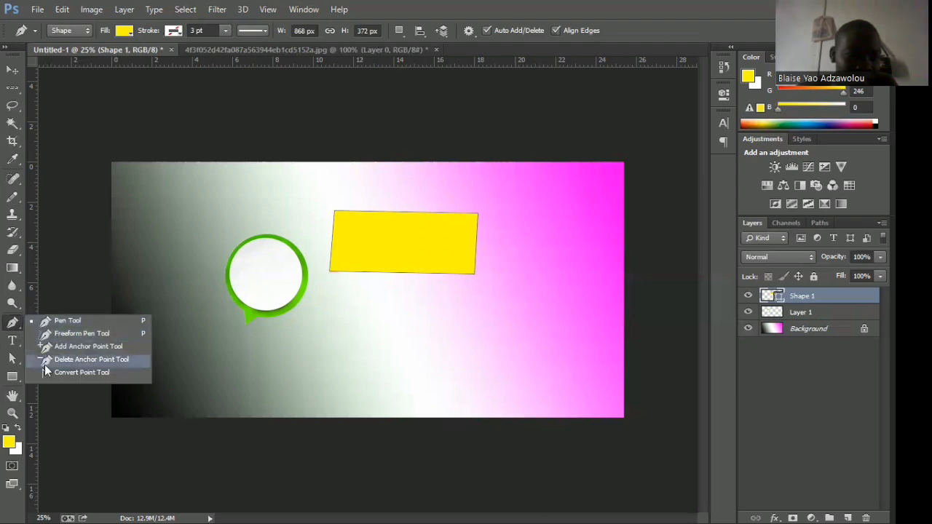
pyautogui.click(16, 329)
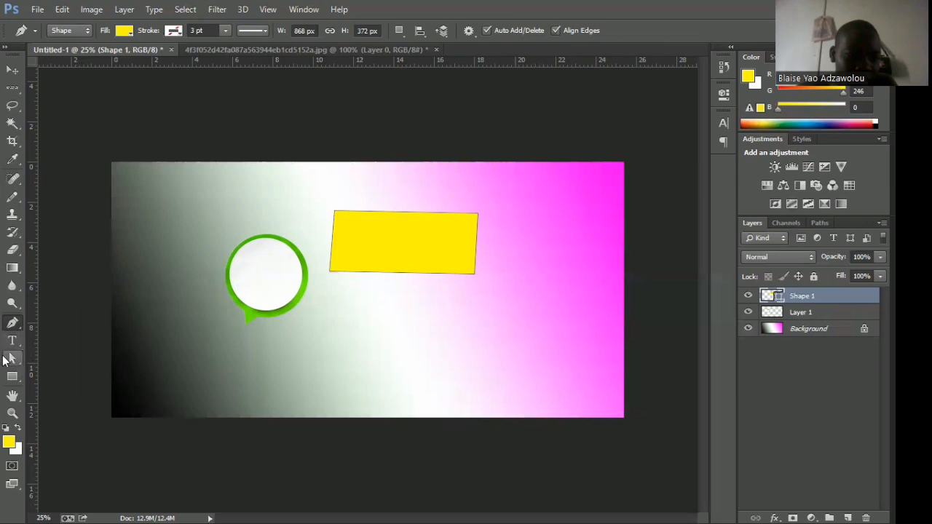
# Select the lower-left anchor point of the yellow four-sided shape with the Direct Selection tool.
pyautogui.click(9, 361)
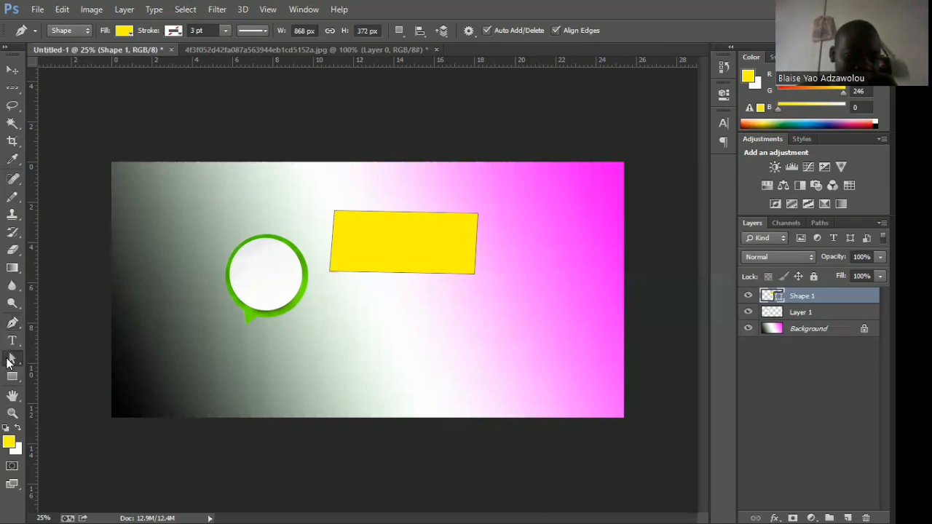
pyautogui.rightClick(9, 361)
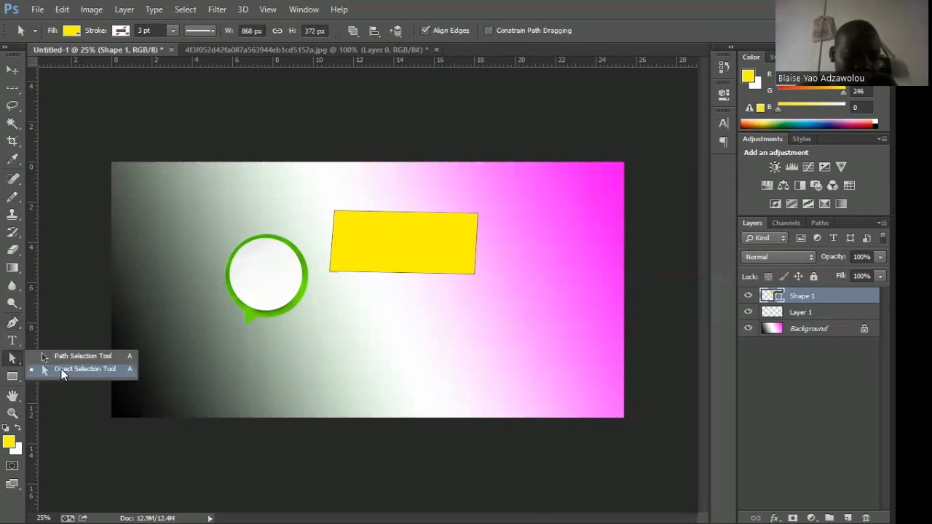
pyautogui.click(62, 373)
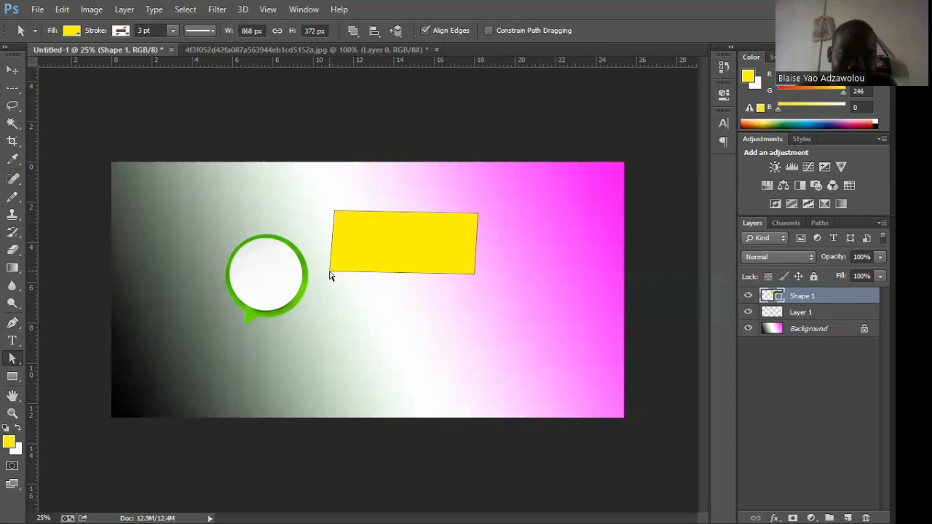
pyautogui.click(331, 274)
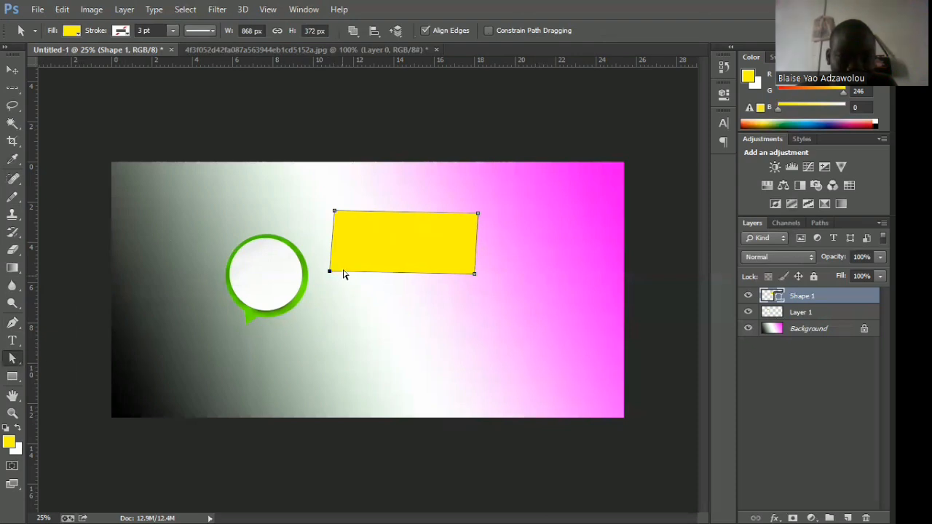
pyautogui.click(329, 271)
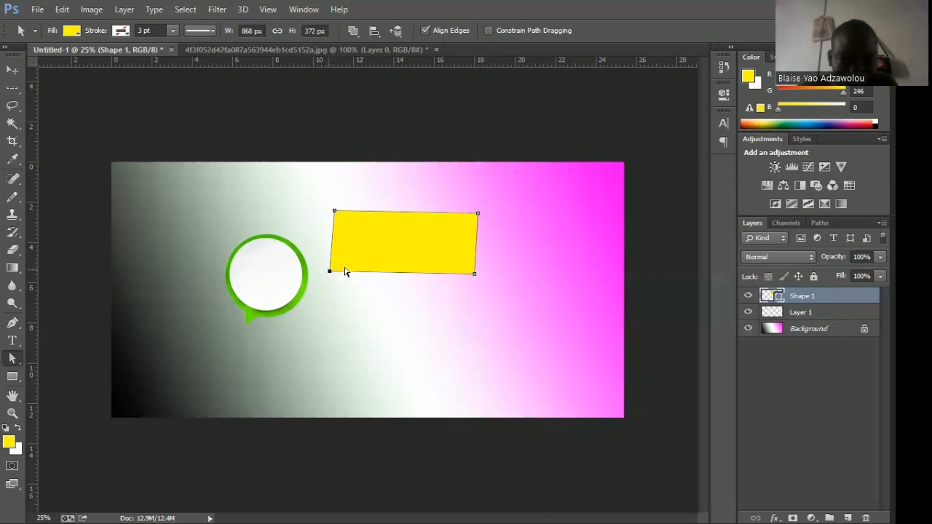
# Rasterize the yellow shape for the Dodge tool and try to select its lower-left corner with the Direct Selection tool.
pyautogui.press('o')
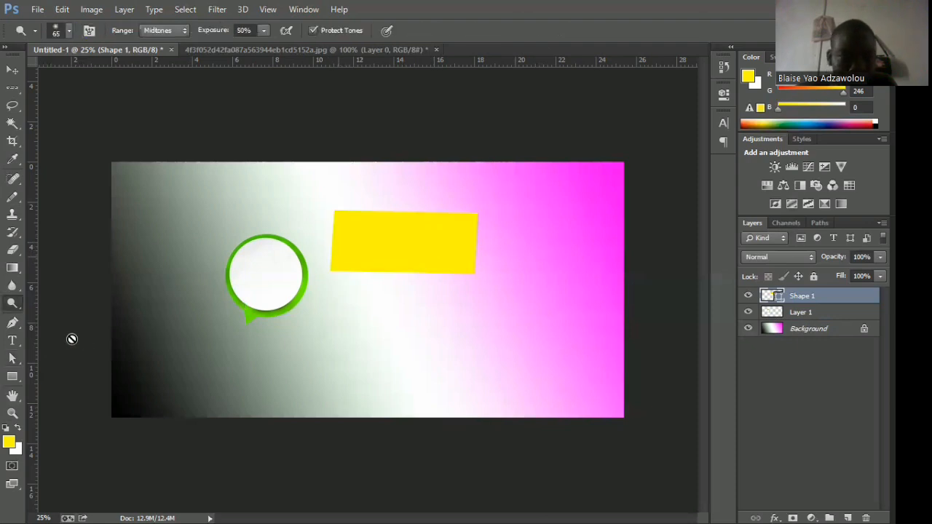
pyautogui.click(16, 372)
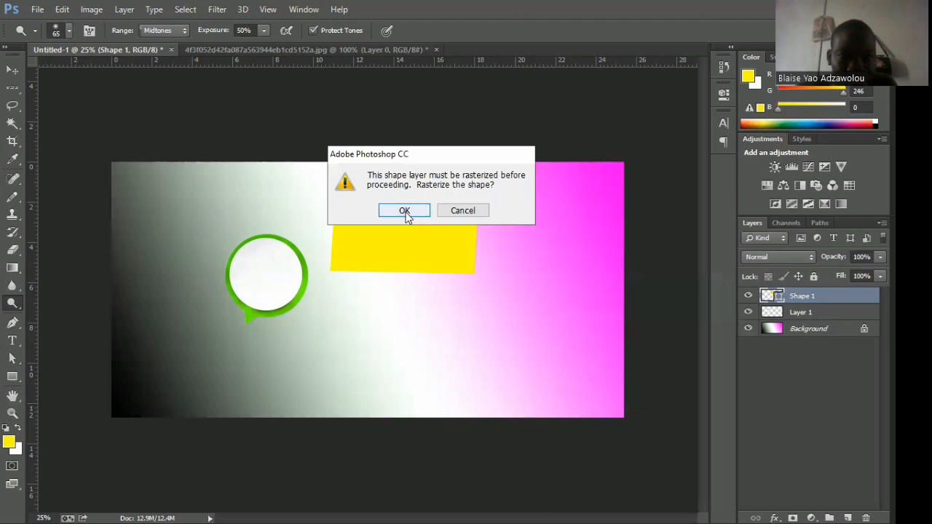
pyautogui.press('Return')
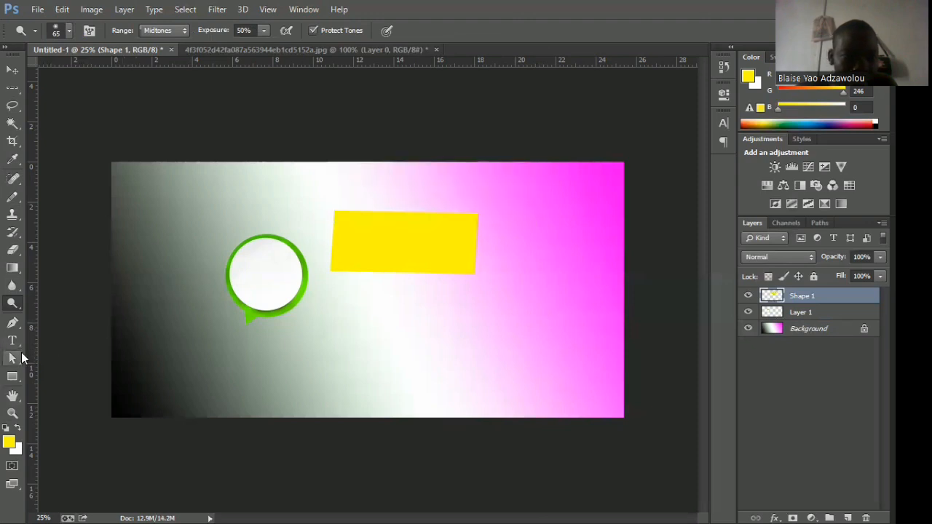
pyautogui.click(13, 358)
pyautogui.rightClick(15, 362)
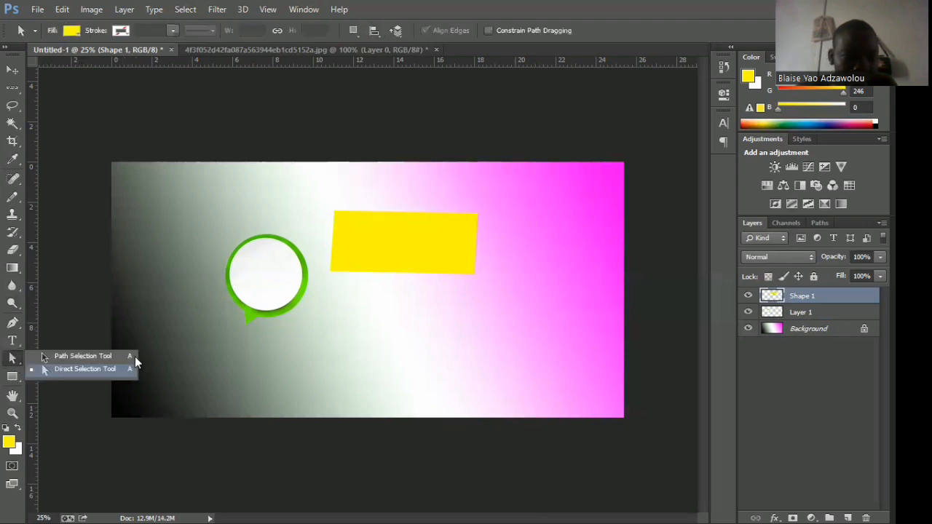
pyautogui.click(133, 367)
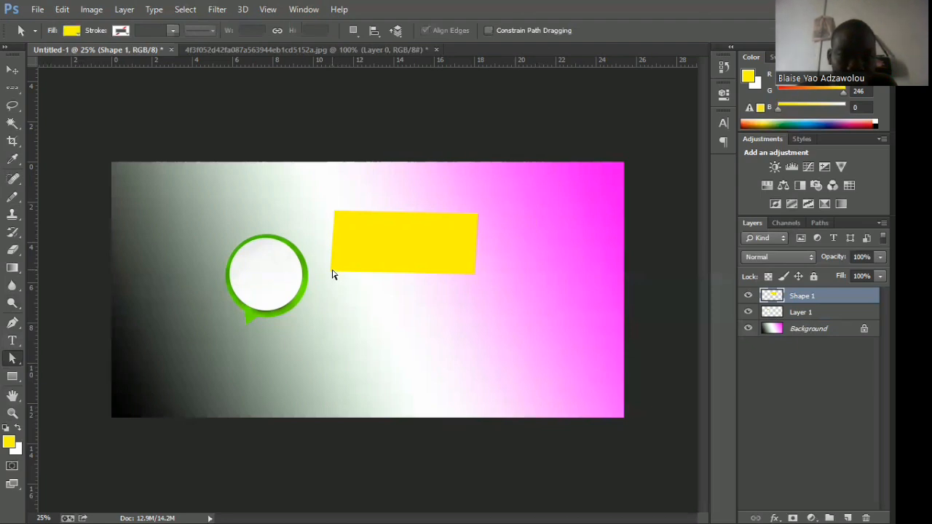
pyautogui.click(331, 275)
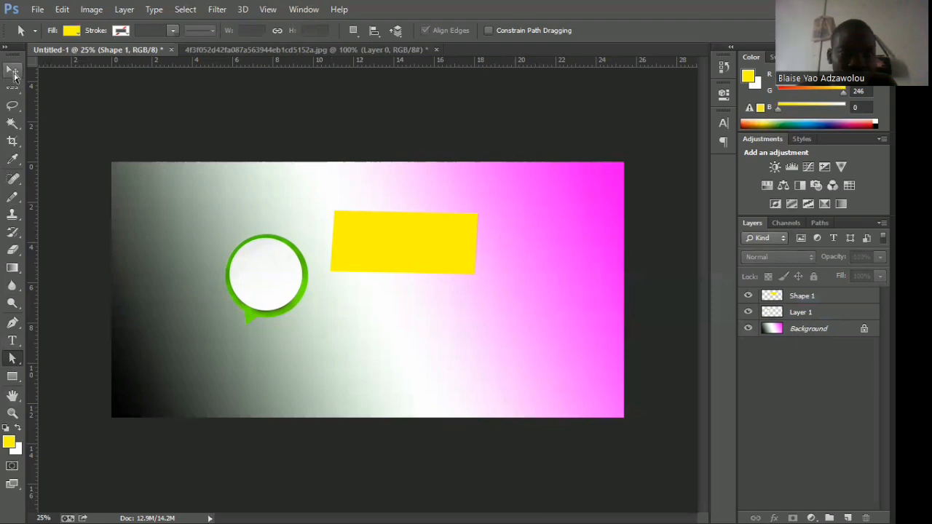
# Select the yellow shape with the Move tool and step back through the history to undo its rasterization.
pyautogui.click(404, 249)
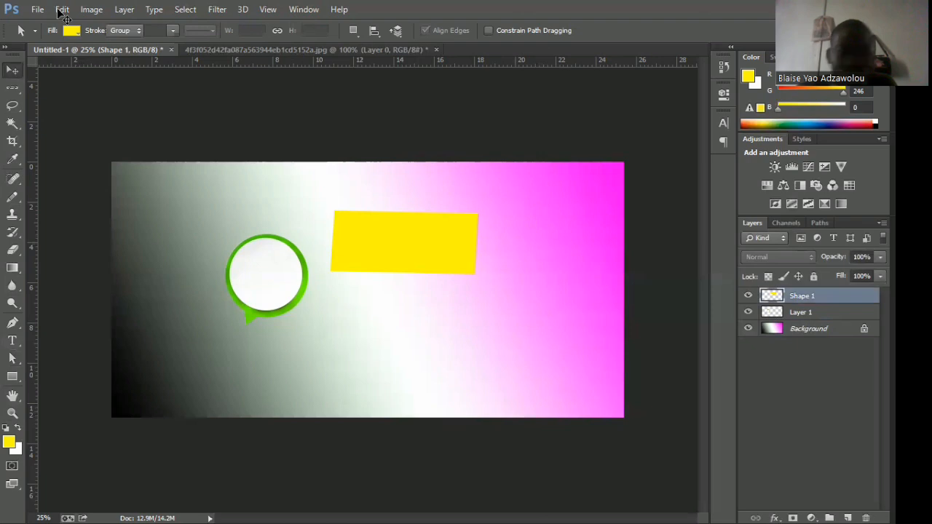
pyautogui.click(62, 11)
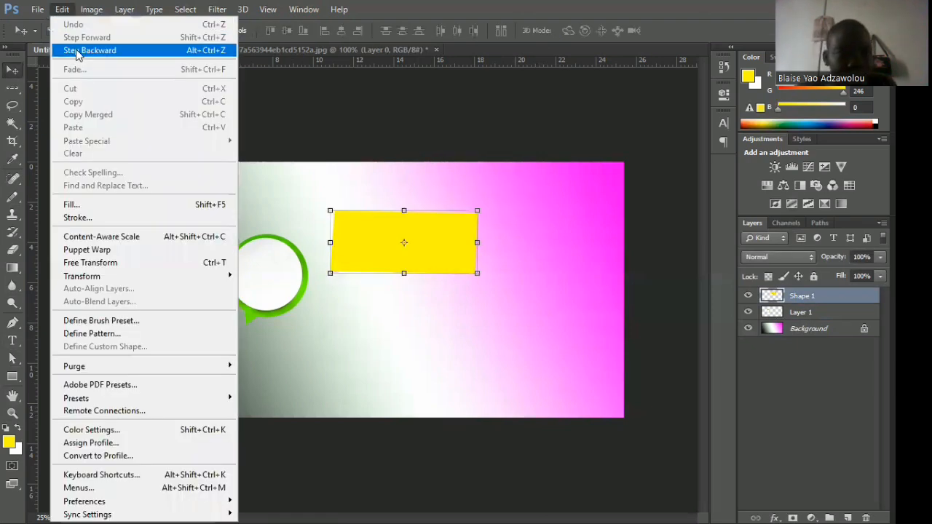
pyautogui.click(80, 51)
pyautogui.click(62, 9)
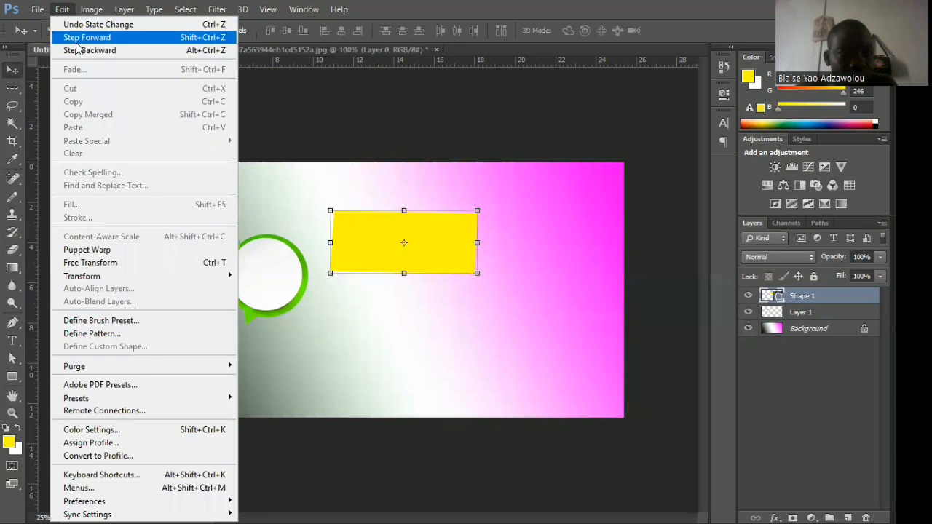
pyautogui.click(77, 48)
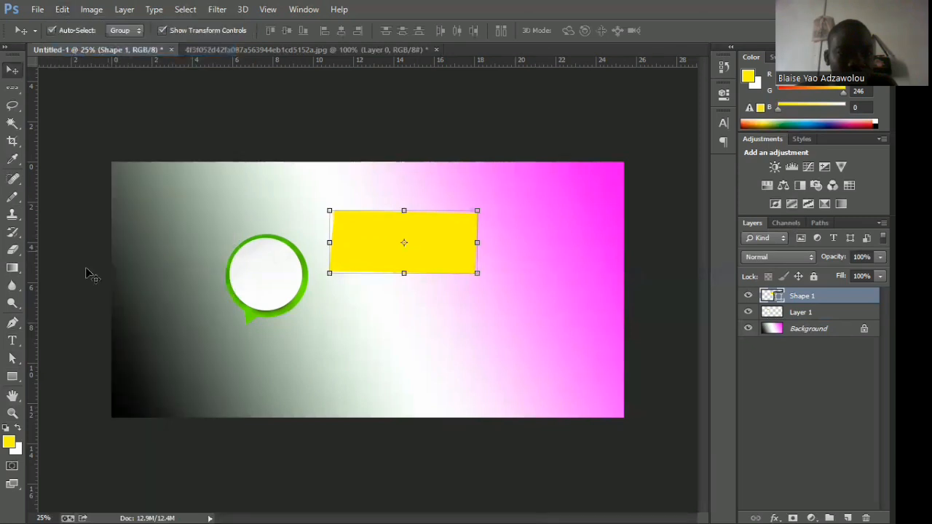
# Nudge the yellow shape's path slightly to the right with the Direct Selection tool.
pyautogui.click(12, 358)
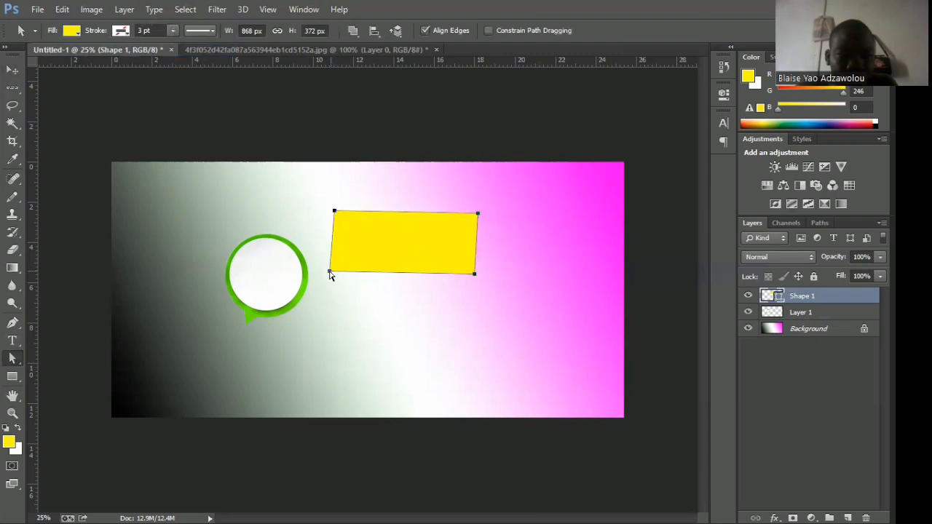
pyautogui.press('Right')
pyautogui.press('Right')
pyautogui.press('Right')
pyautogui.press('Right')
pyautogui.press('Right')
pyautogui.press('Right')
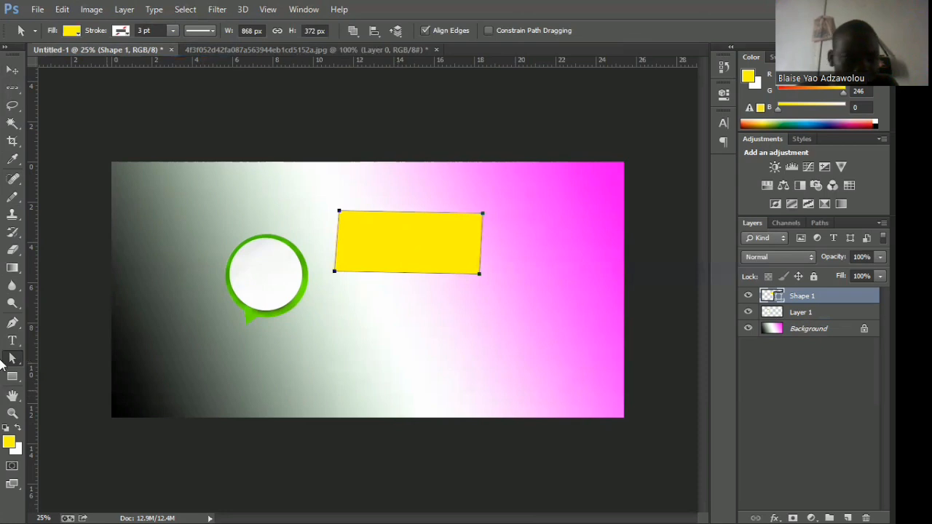
# View the path selection tool variants, switch to the Move tool and delete the yellow shape.
pyautogui.click(10, 358)
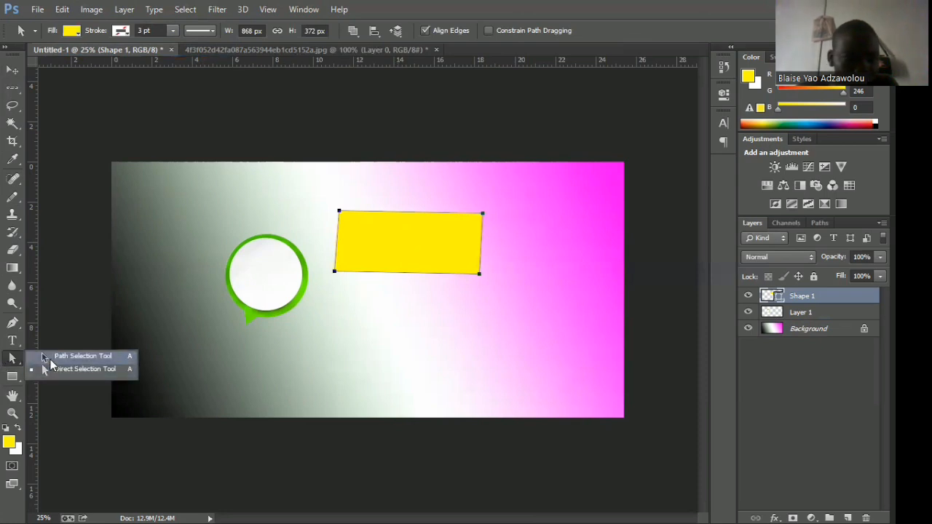
pyautogui.click(58, 371)
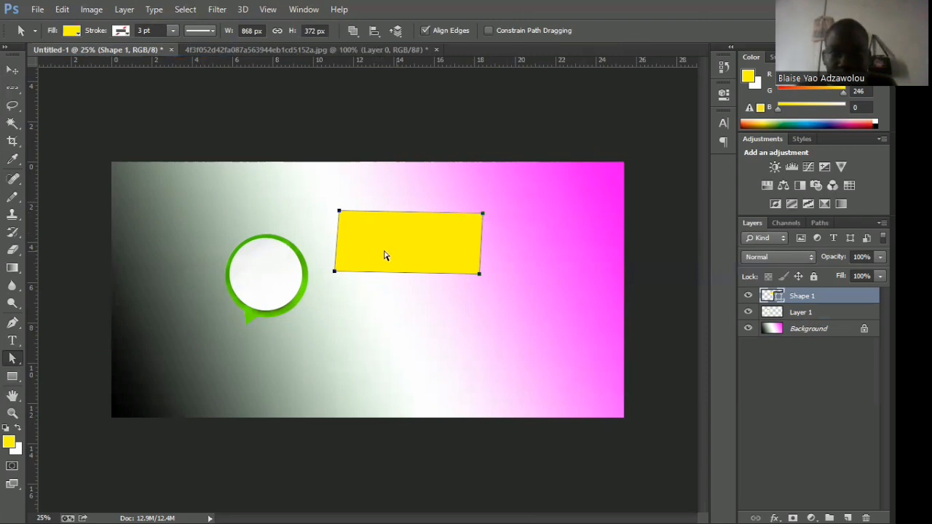
pyautogui.click(11, 75)
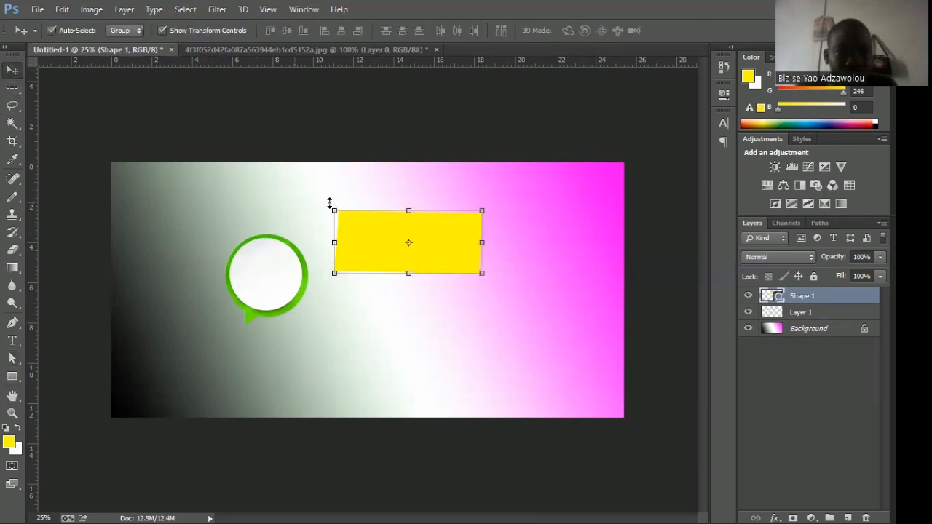
pyautogui.press('Delete')
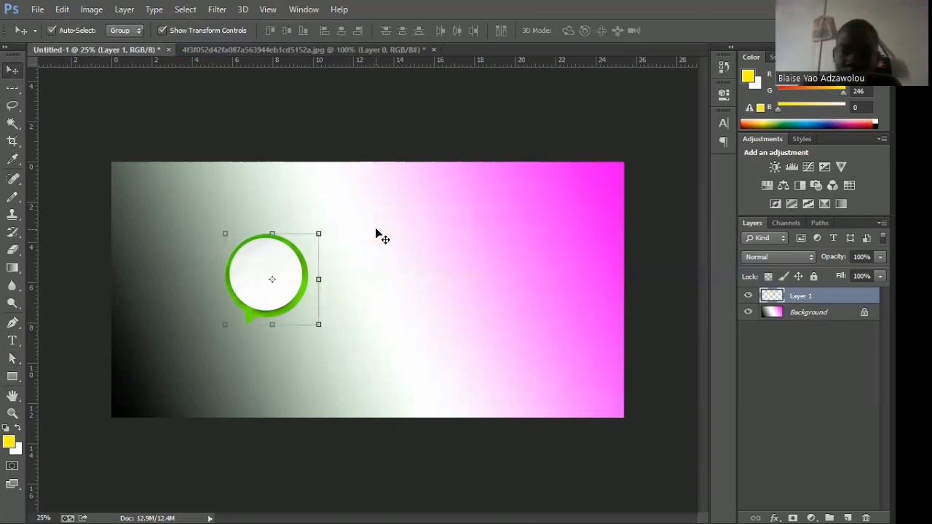
# Draw a new closed yellow four-sided shape of about 888 × 484 px beside the speech bubble with the Pen tool.
pyautogui.click(11, 322)
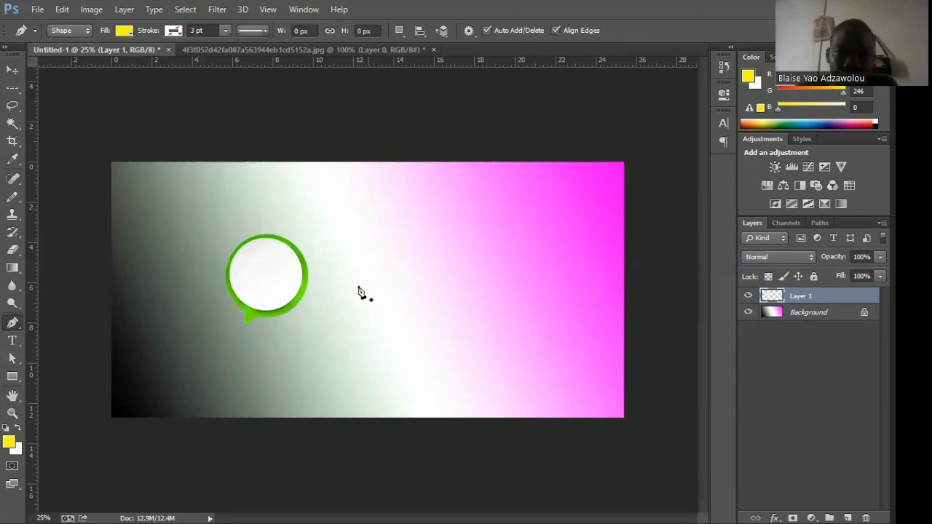
pyautogui.click(368, 209)
pyautogui.click(509, 205)
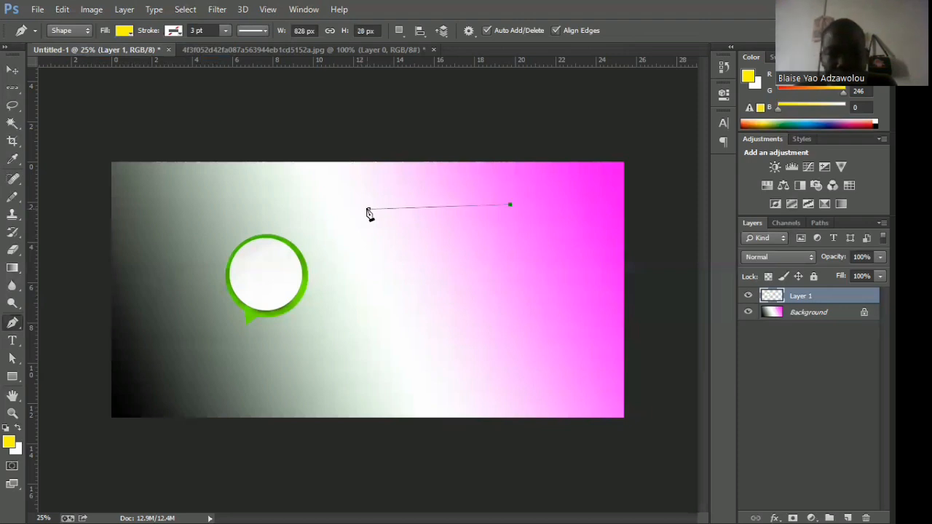
pyautogui.click(510, 285)
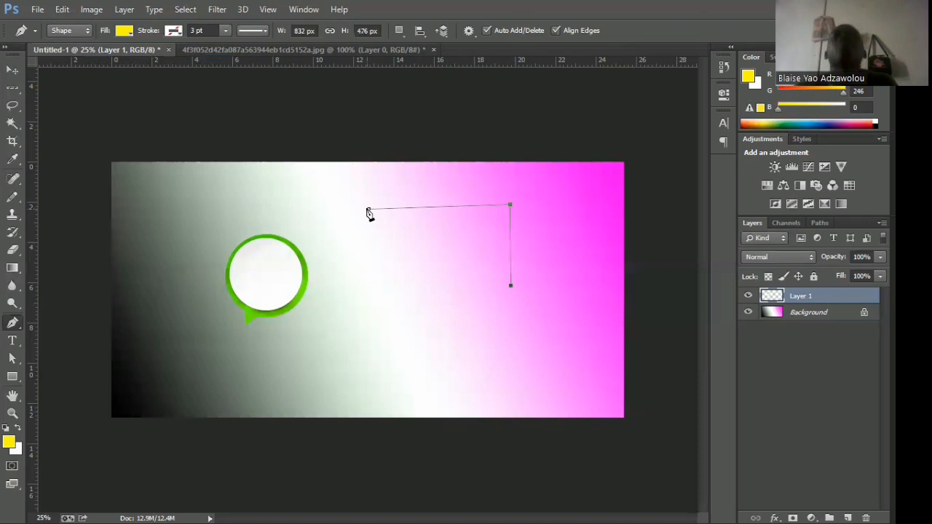
pyautogui.click(359, 287)
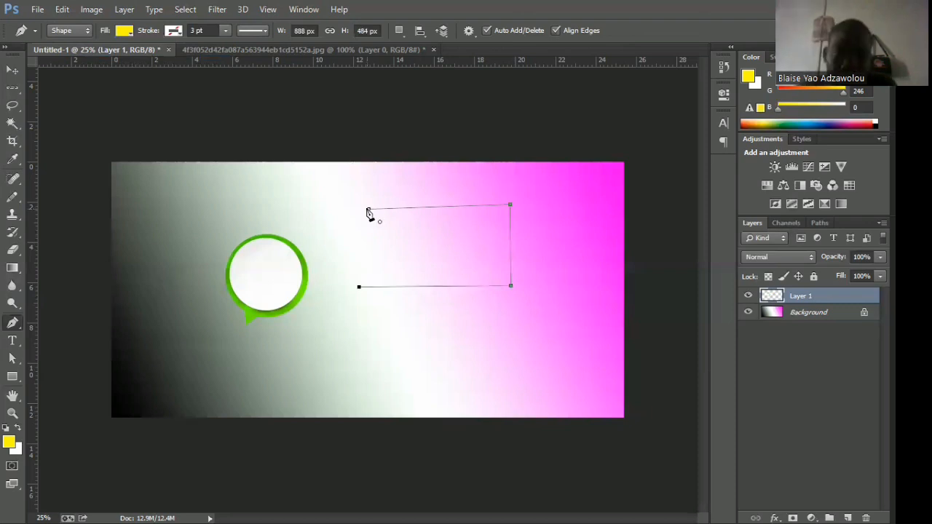
pyautogui.click(369, 210)
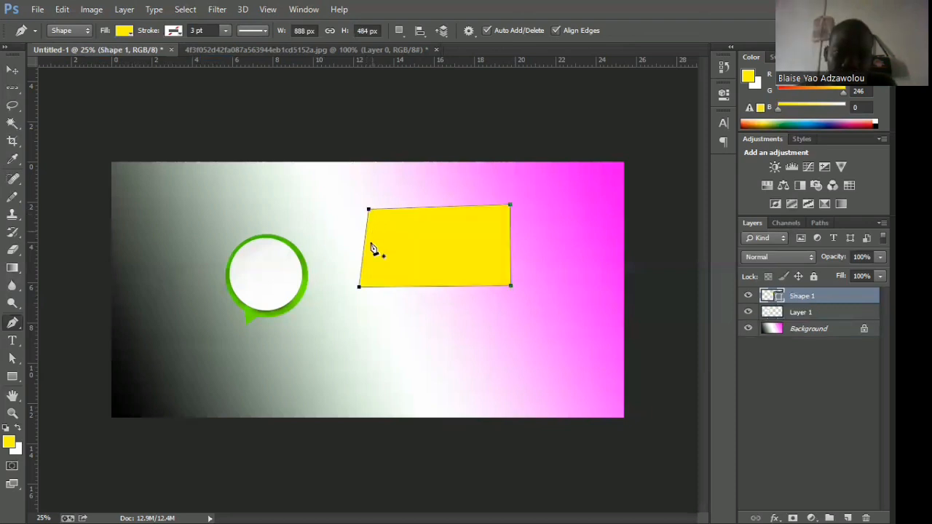
# Isolate the new yellow shape's layer with the Direct Selection tool and nudge the shape slightly to the right.
pyautogui.click(11, 360)
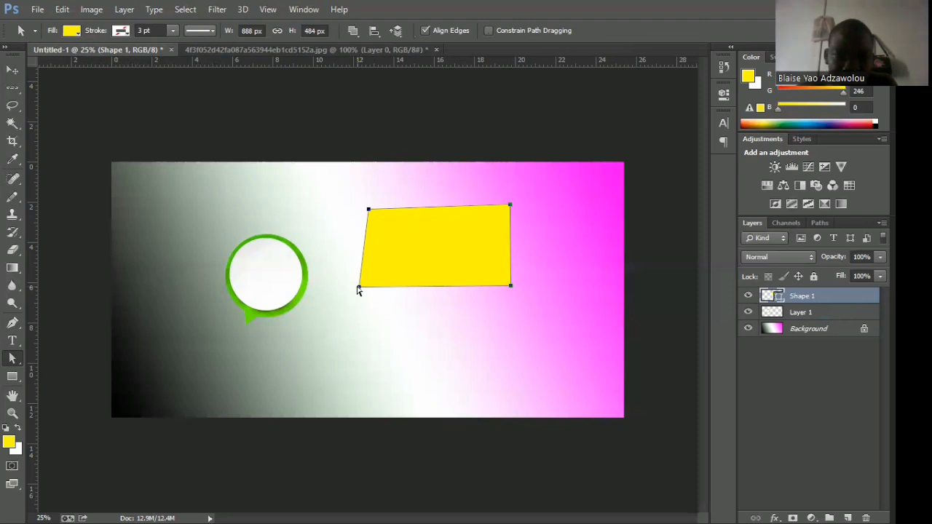
pyautogui.doubleClick(439, 229)
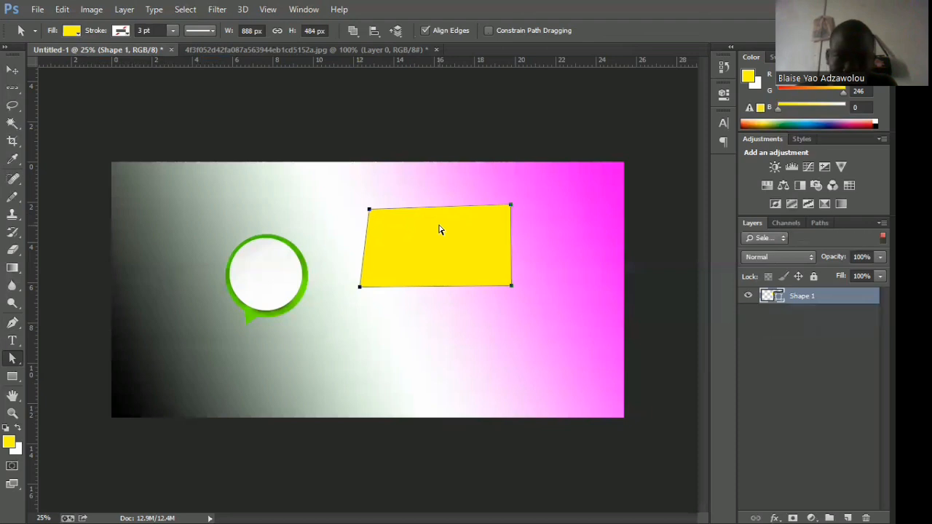
pyautogui.press('Right')
pyautogui.press('Right')
pyautogui.press('Right')
pyautogui.press('Right')
pyautogui.press('Right')
pyautogui.press('Right')
pyautogui.press('Right')
pyautogui.press('Right')
pyautogui.press('Right')
pyautogui.press('Right')
pyautogui.press('Right')
pyautogui.press('Right')
pyautogui.press('Right')
pyautogui.press('Right')
pyautogui.press('Right')
pyautogui.press('Right')
pyautogui.press('Right')
pyautogui.press('Right')
pyautogui.press('Right')
pyautogui.press('Right')
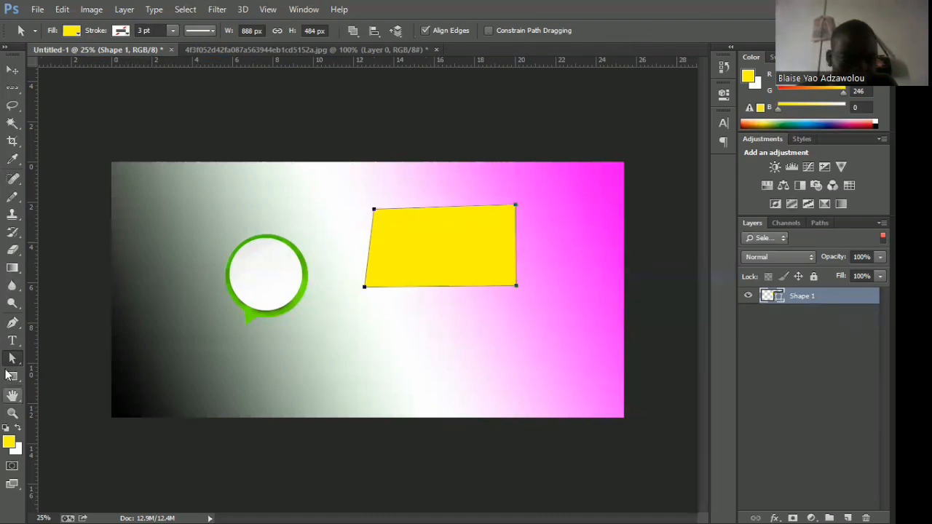
# Switch to the Path Selection tool and back to Direct Selection, and nudge the yellow shape to the left.
pyautogui.rightClick(11, 359)
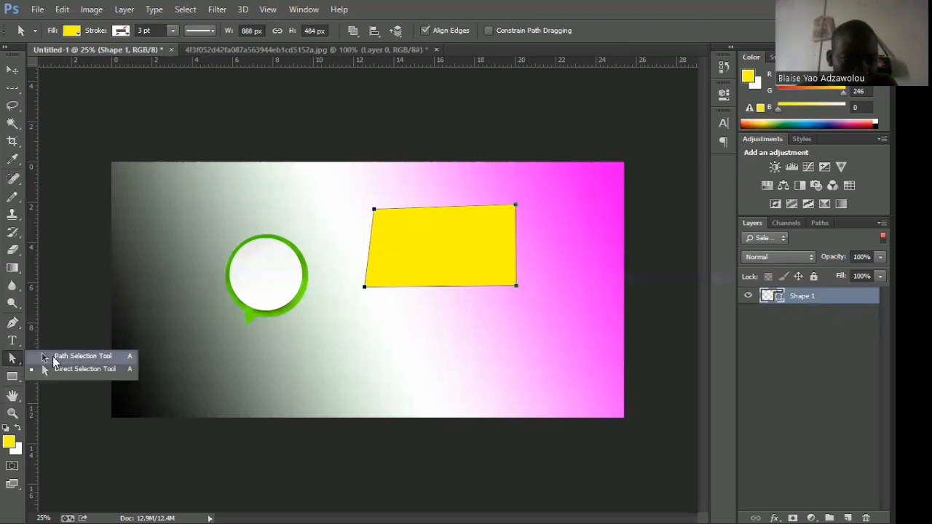
pyautogui.click(15, 361)
pyautogui.rightClick(13, 360)
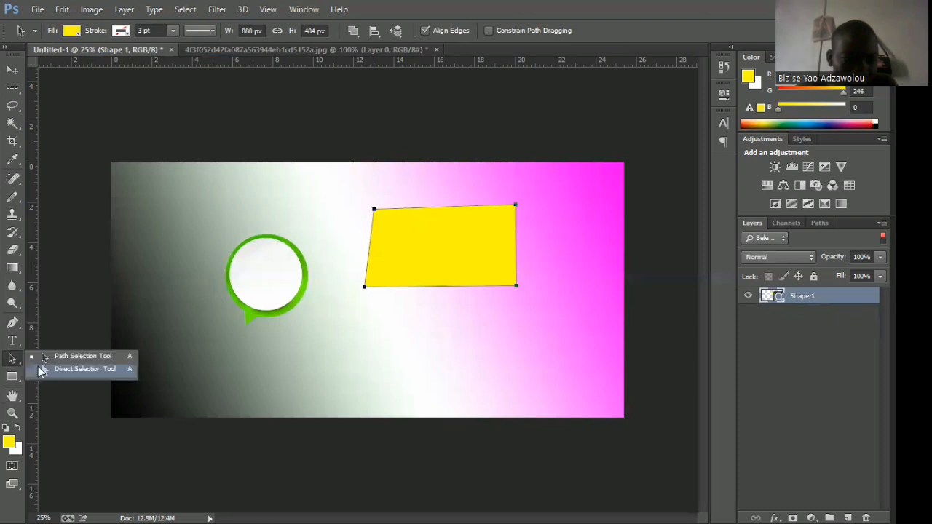
pyautogui.click(41, 369)
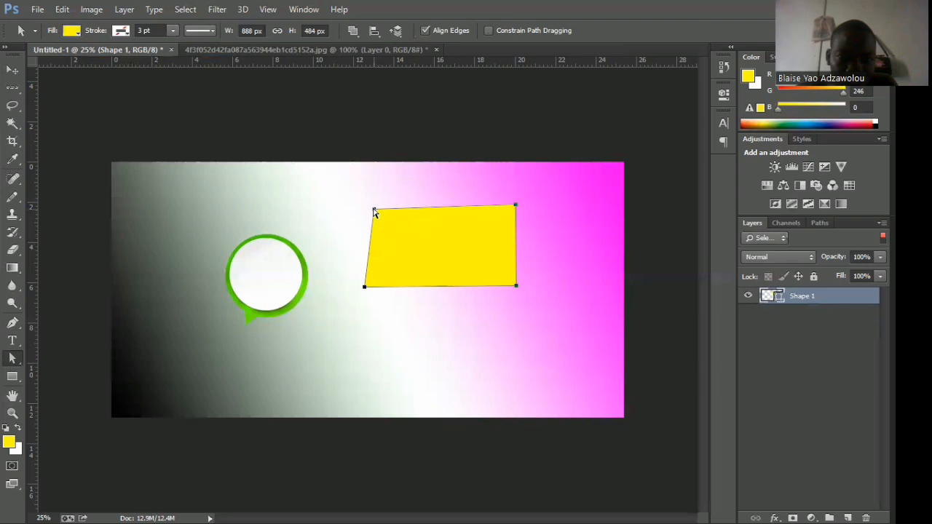
pyautogui.press('Left')
pyautogui.press('Left')
pyautogui.press('Left')
pyautogui.press('Left')
pyautogui.press('Left')
pyautogui.press('Left')
pyautogui.press('Left')
pyautogui.press('Left')
pyautogui.press('Left')
pyautogui.press('Left')
pyautogui.press('Left')
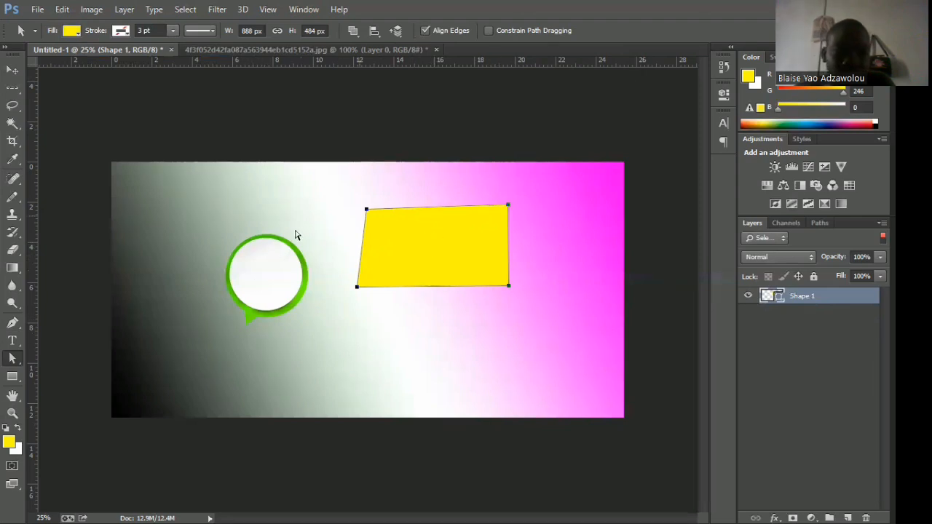
# Add a yellow horizontal text line reading "cbd chdvdevasjhc ahsvcasc vhdvc dghz chasgfv cvkdsuhvce" above the speech bubble.
pyautogui.press('v')
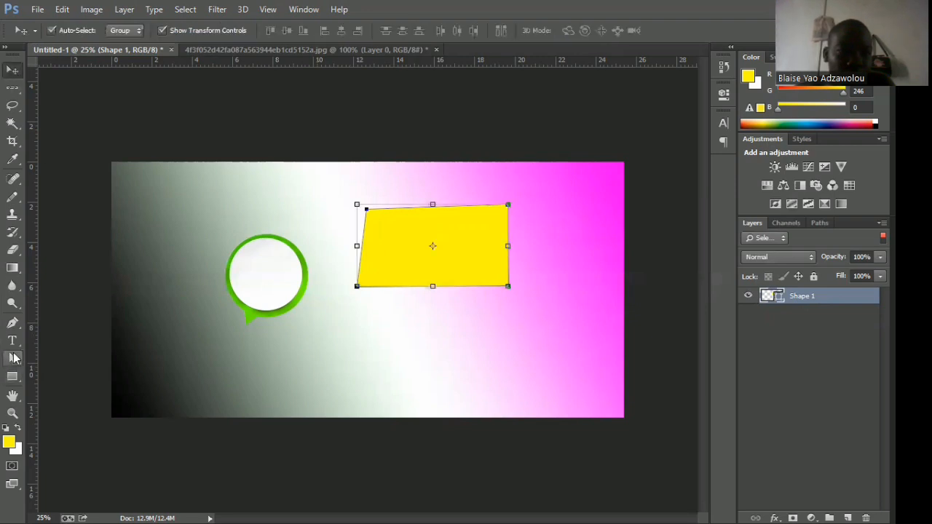
pyautogui.click(13, 345)
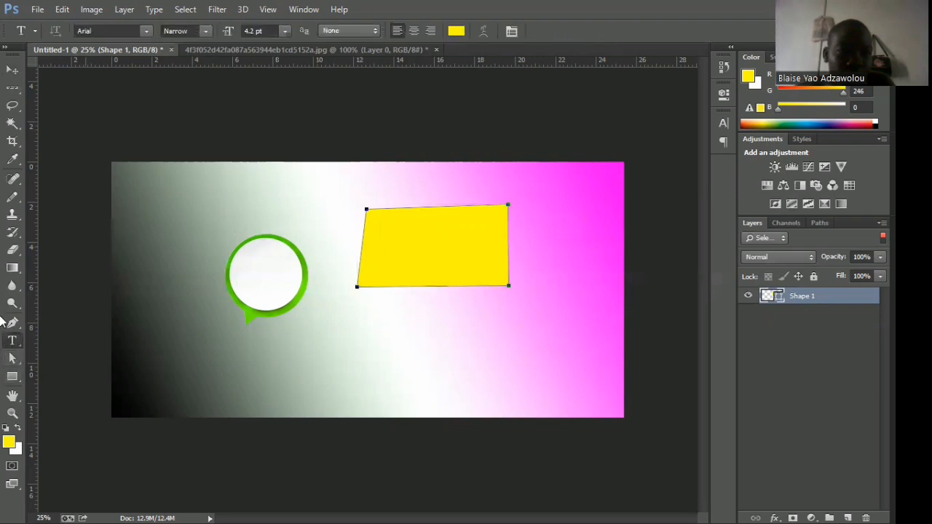
pyautogui.click(250, 194)
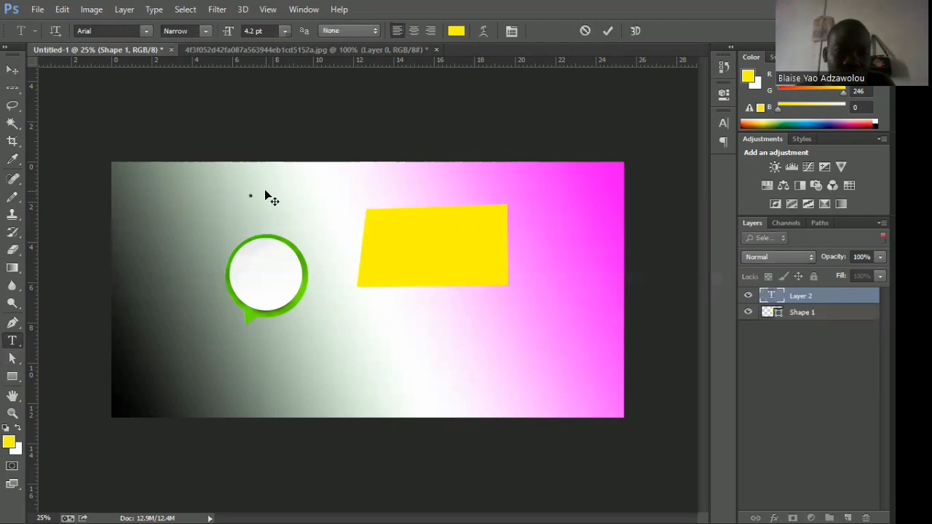
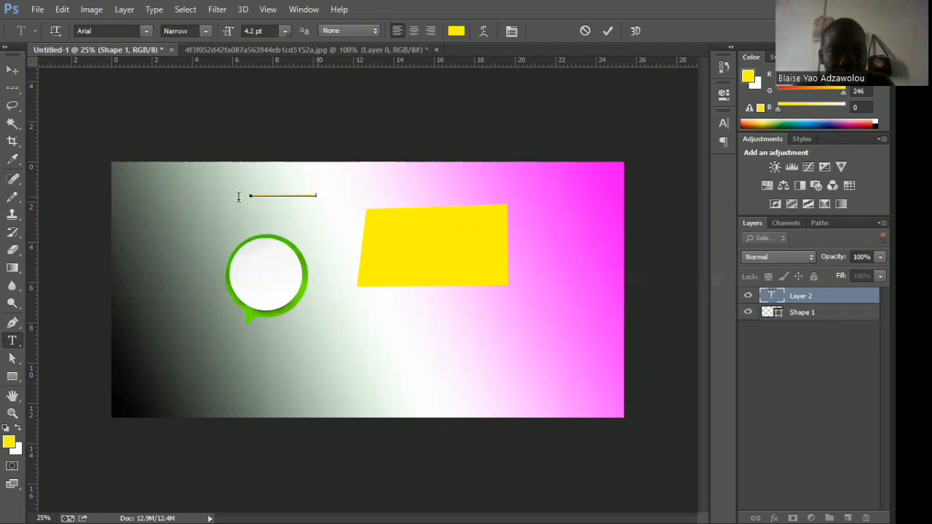
# Enlarge all of the new line's text to 48 pt, commit it and return to the Move tool.
pyautogui.hotkey('ctrl', 'a')
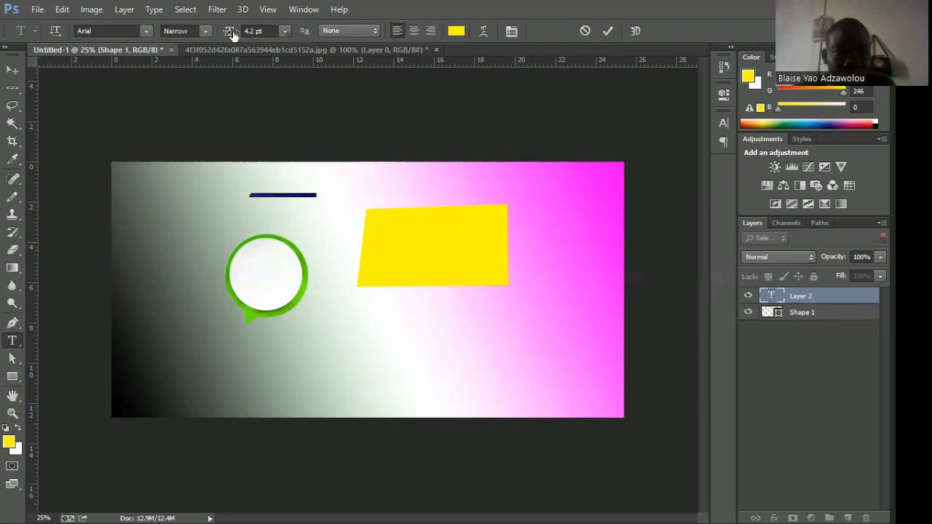
pyautogui.moveTo(227, 34)
pyautogui.mouseDown()
pyautogui.moveTo(245, 34)
pyautogui.moveTo(220, 38)
pyautogui.mouseUp()
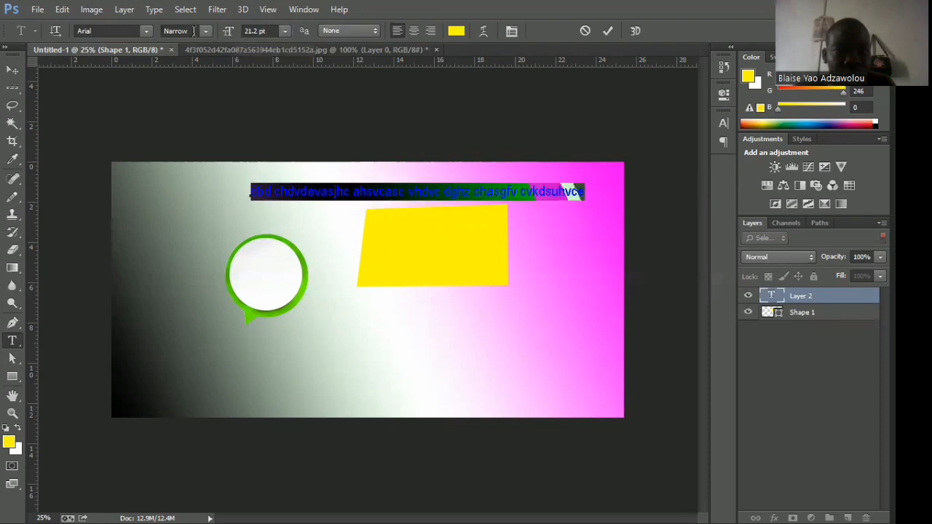
pyautogui.click(285, 31)
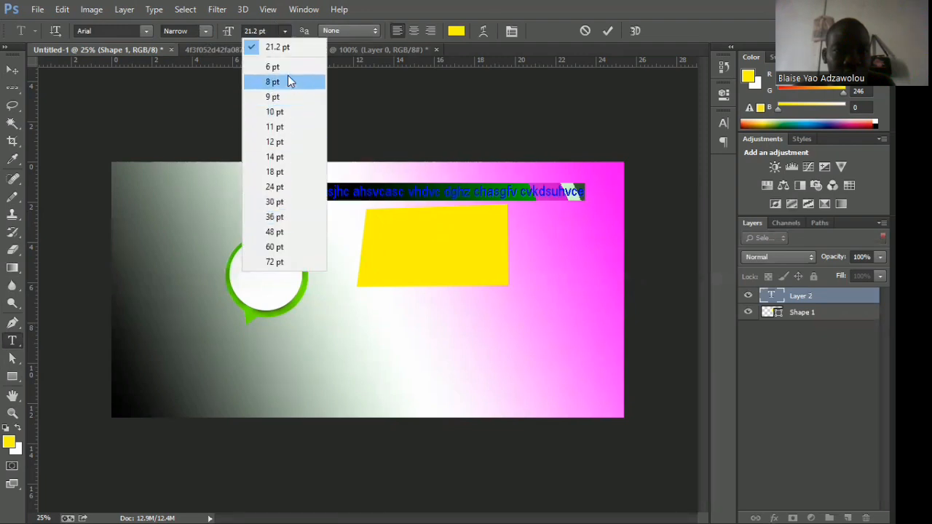
pyautogui.click(278, 230)
pyautogui.click(13, 70)
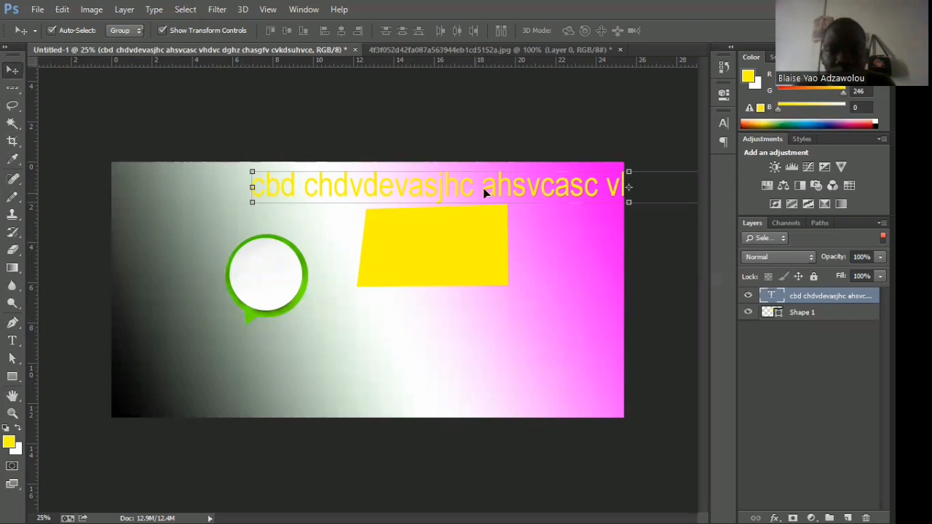
pyautogui.hotkey('ctrl', 't')
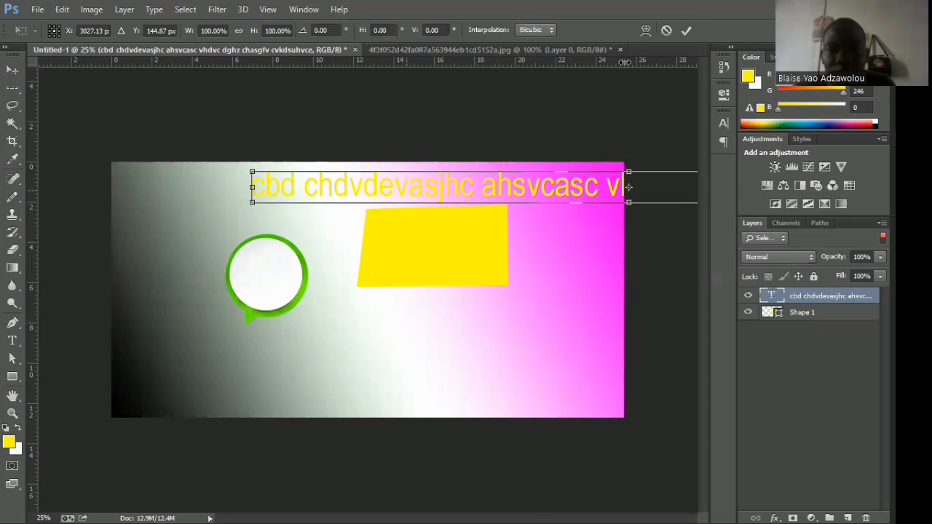
pyautogui.moveTo(251, 172); pyautogui.dragTo(225, 166)
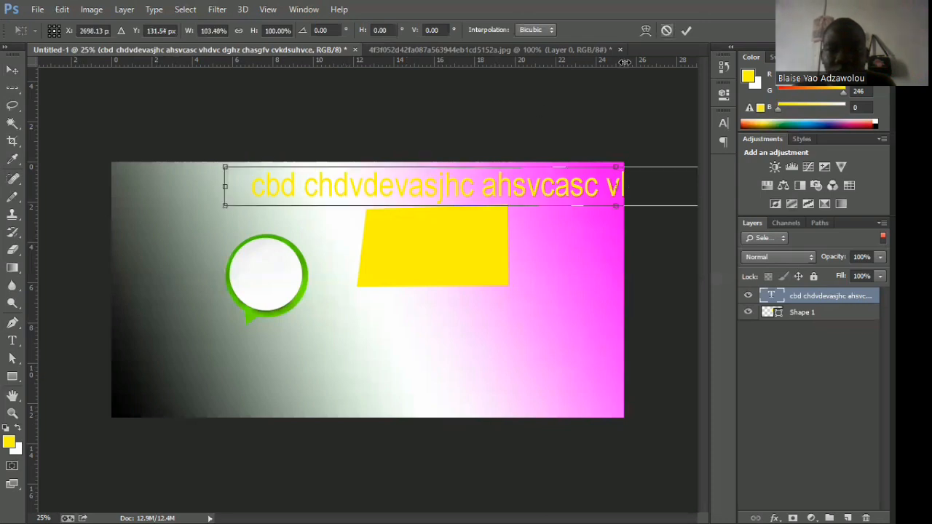
pyautogui.moveTo(624, 63); pyautogui.dragTo(624, 63)
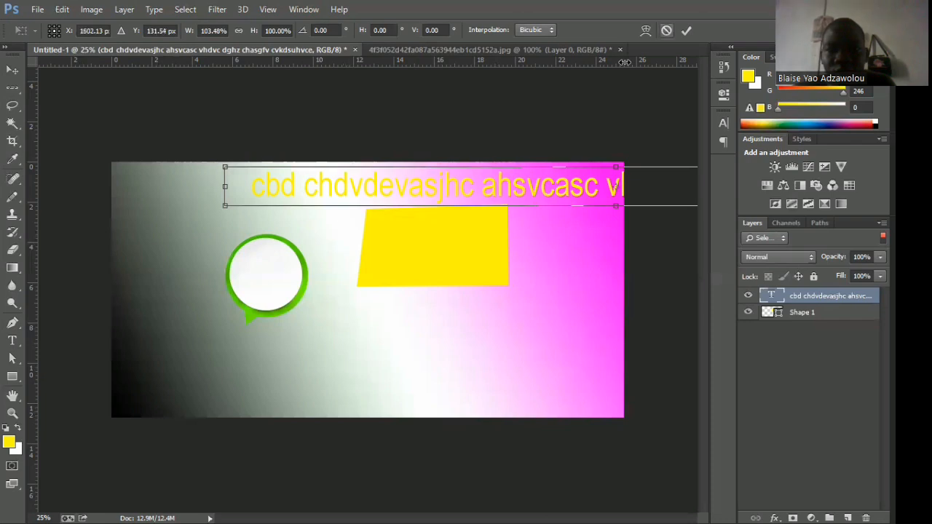
pyautogui.press('Escape')
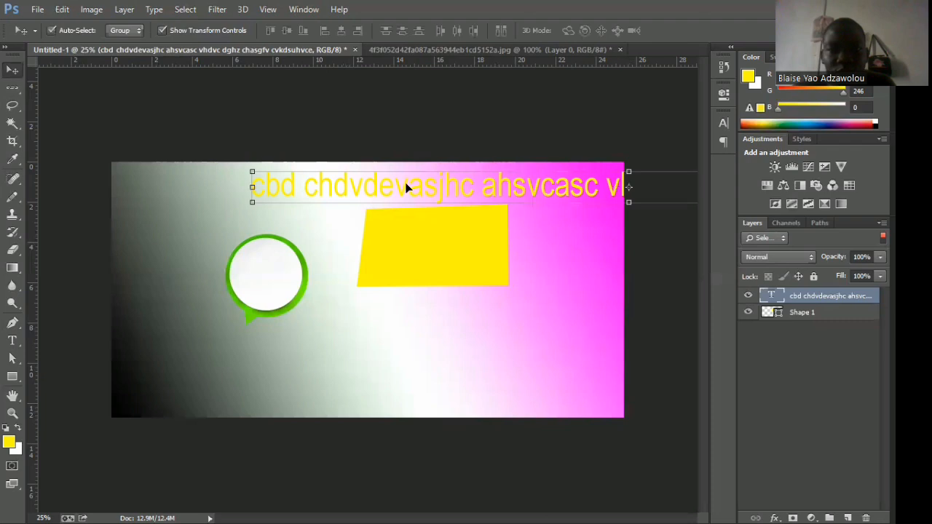